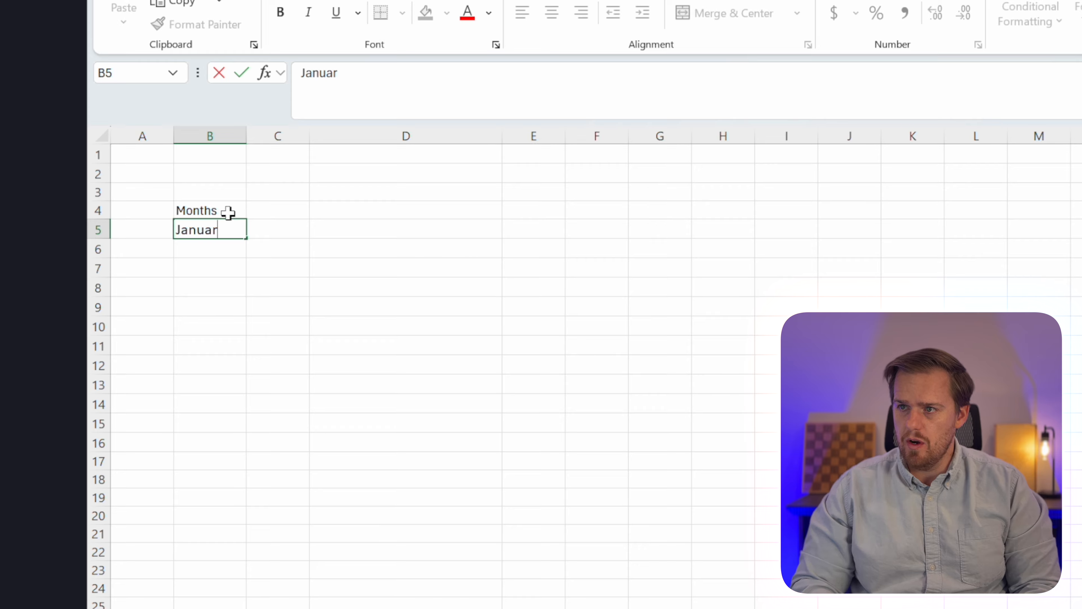
Enter January in B5 and fill the month series down to December in B16
{"action": "key", "text": "Return"}
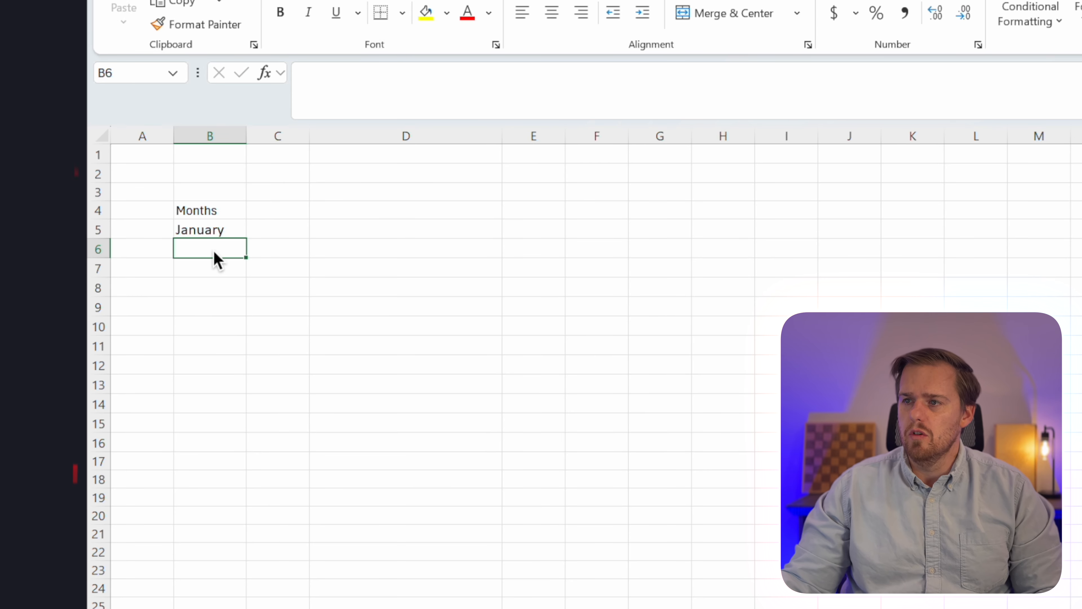
{"action": "left_click", "coordinate": [239, 238]}
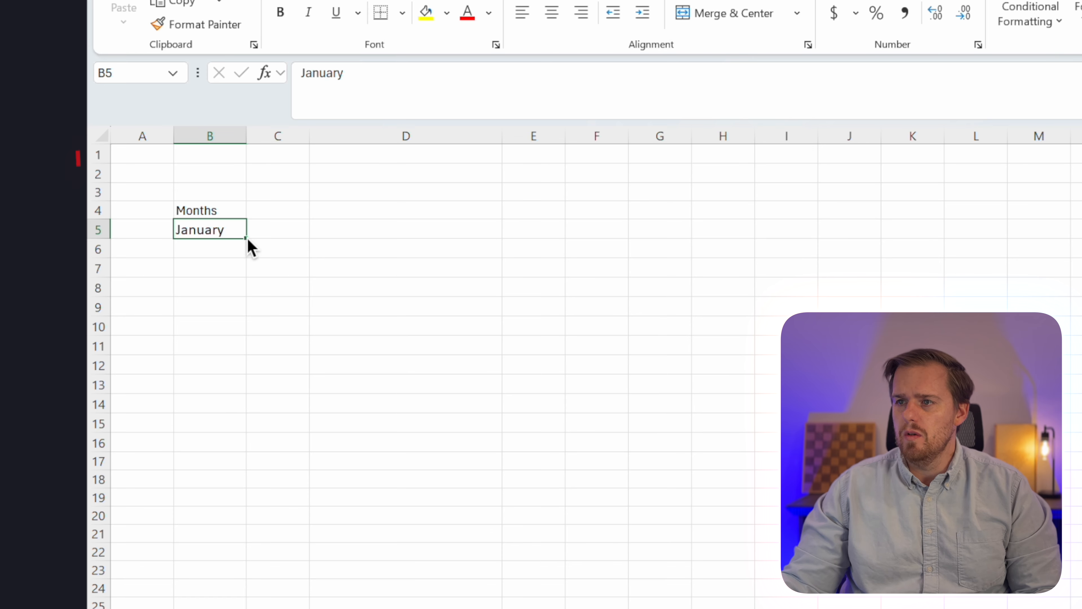
{"action": "left_click_drag", "start_coordinate": [248, 239], "coordinate": [250, 456]}
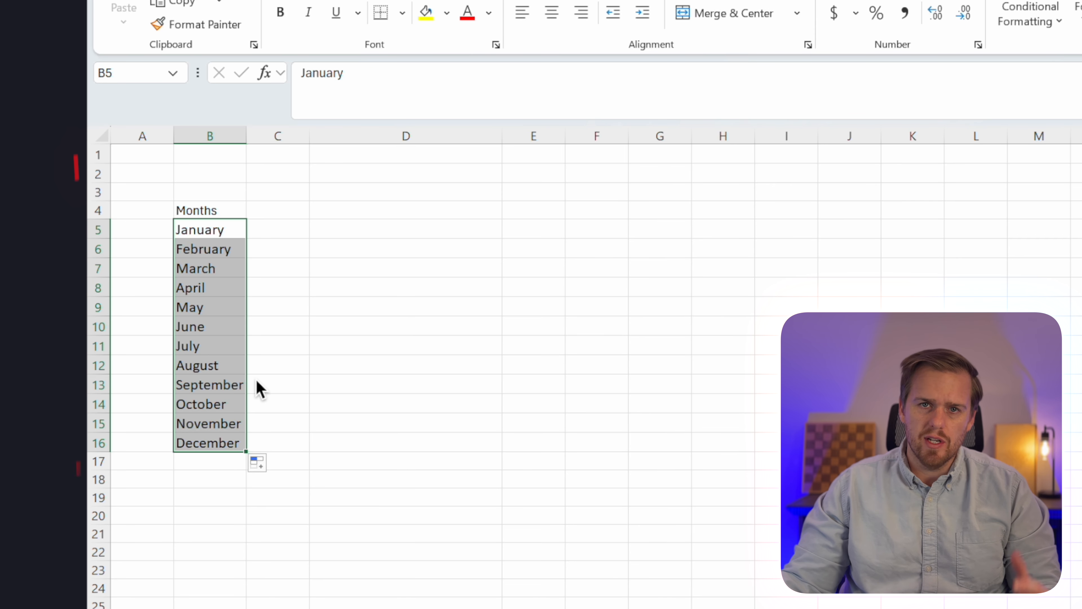
{"action": "left_click", "coordinate": [306, 217]}
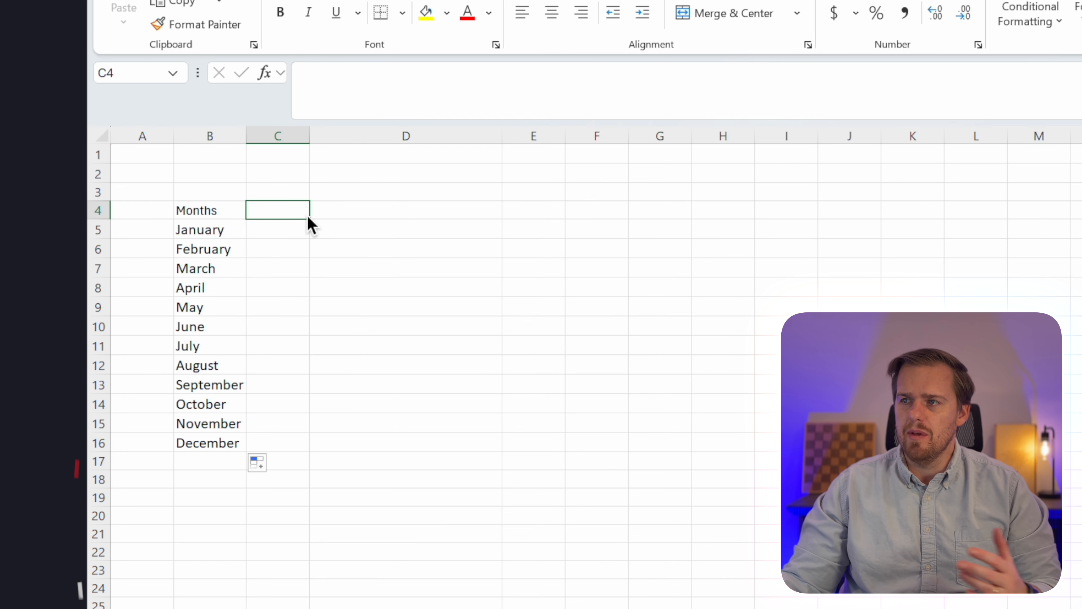
Format the Months header in B4 with a dark green fill and bold white text
{"action": "left_click", "coordinate": [209, 214]}
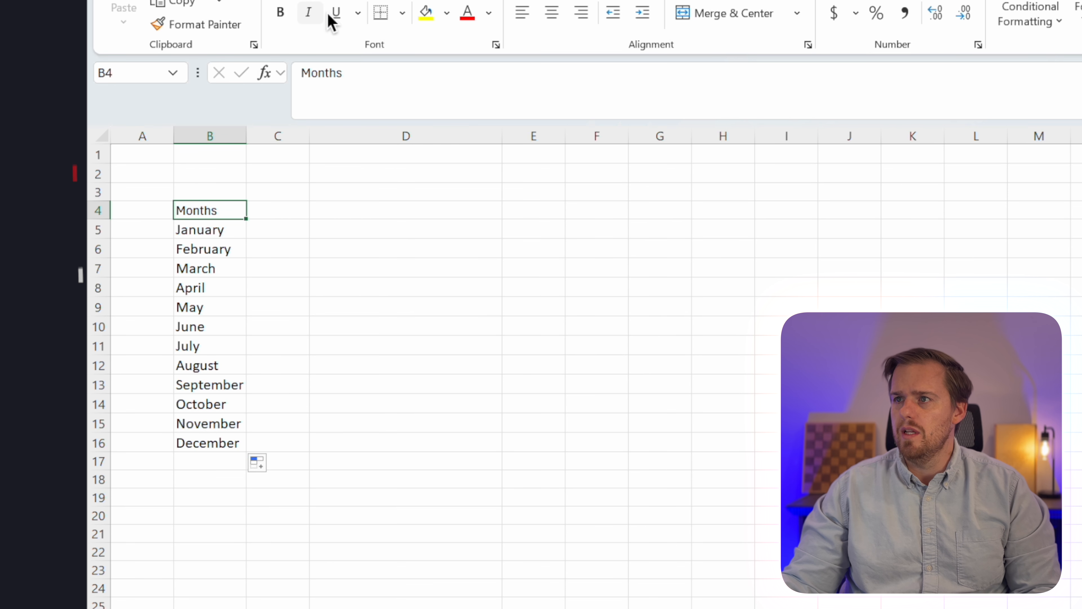
{"action": "left_click", "coordinate": [447, 14]}
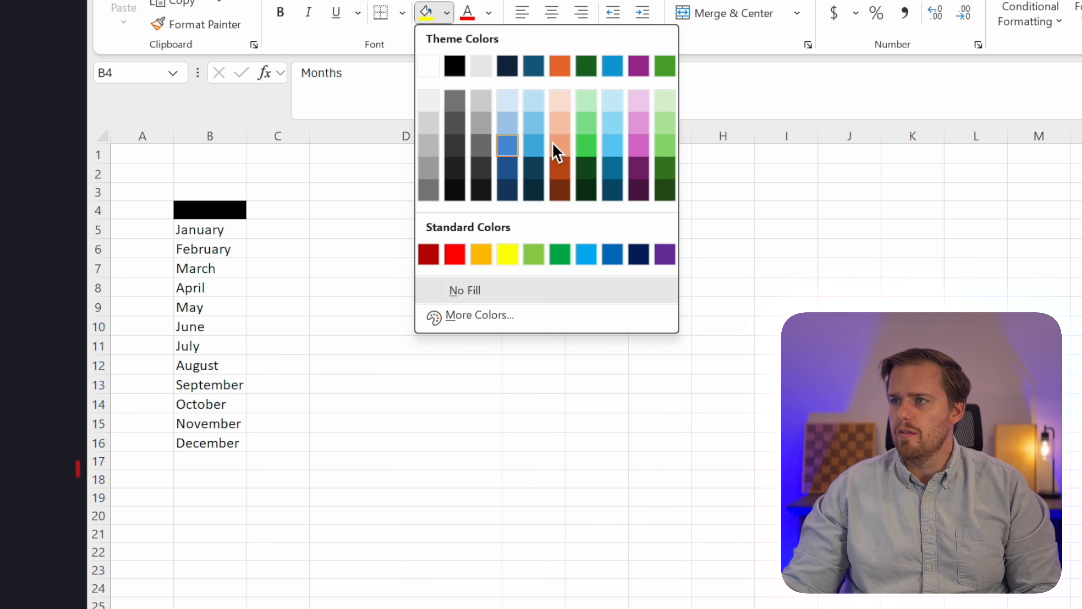
{"action": "left_click", "coordinate": [585, 65]}
{"action": "left_click", "coordinate": [489, 13]}
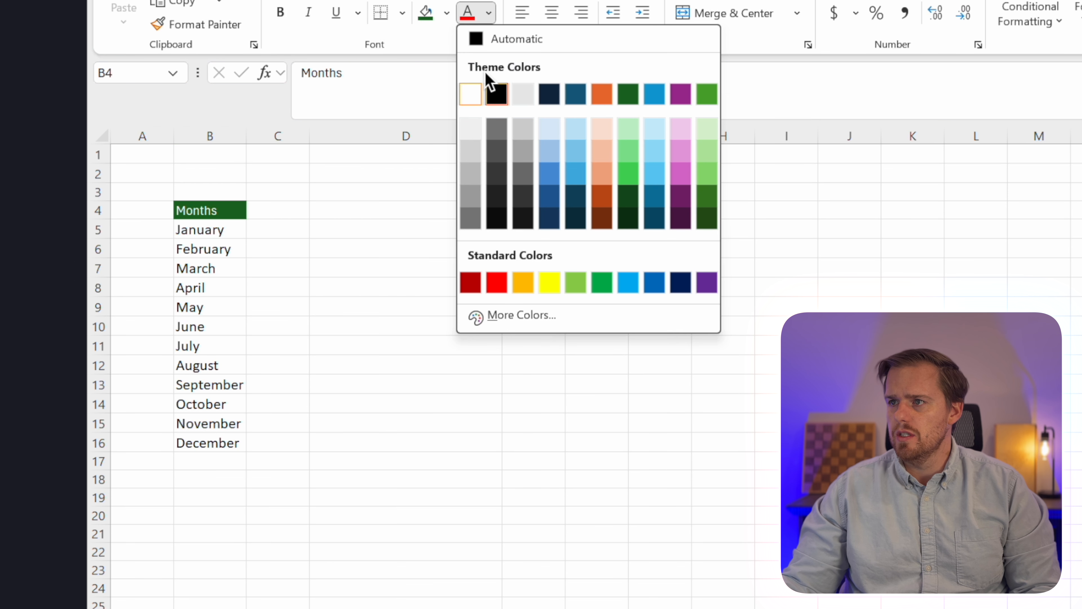
{"action": "left_click", "coordinate": [475, 91]}
{"action": "left_click", "coordinate": [317, 198]}
{"action": "left_click", "coordinate": [210, 211]}
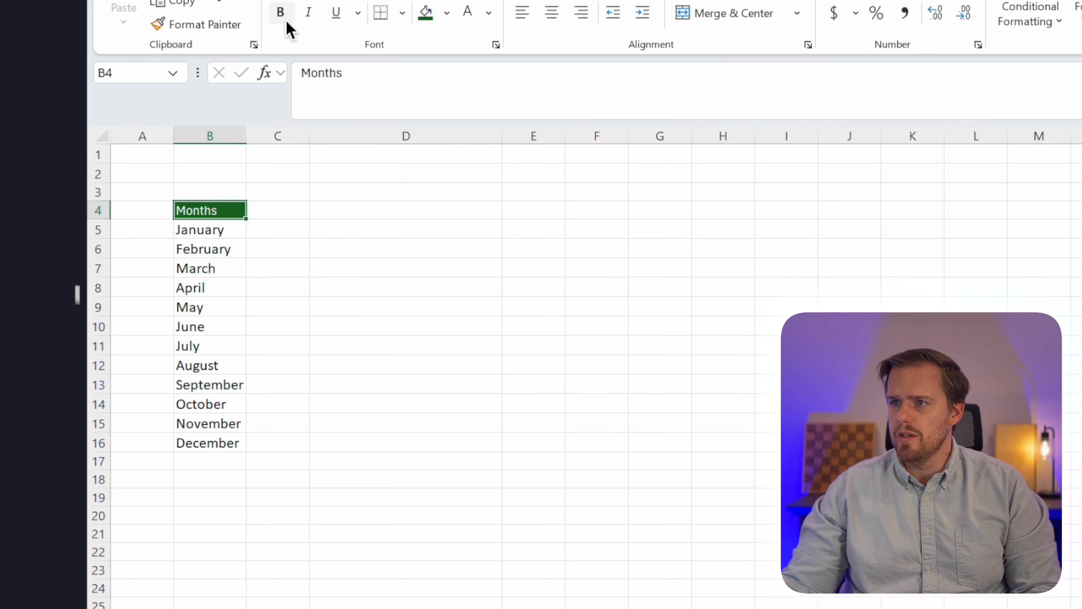
{"action": "left_click", "coordinate": [280, 13]}
Enter the header Tag in cell D4
{"action": "left_click", "coordinate": [341, 213]}
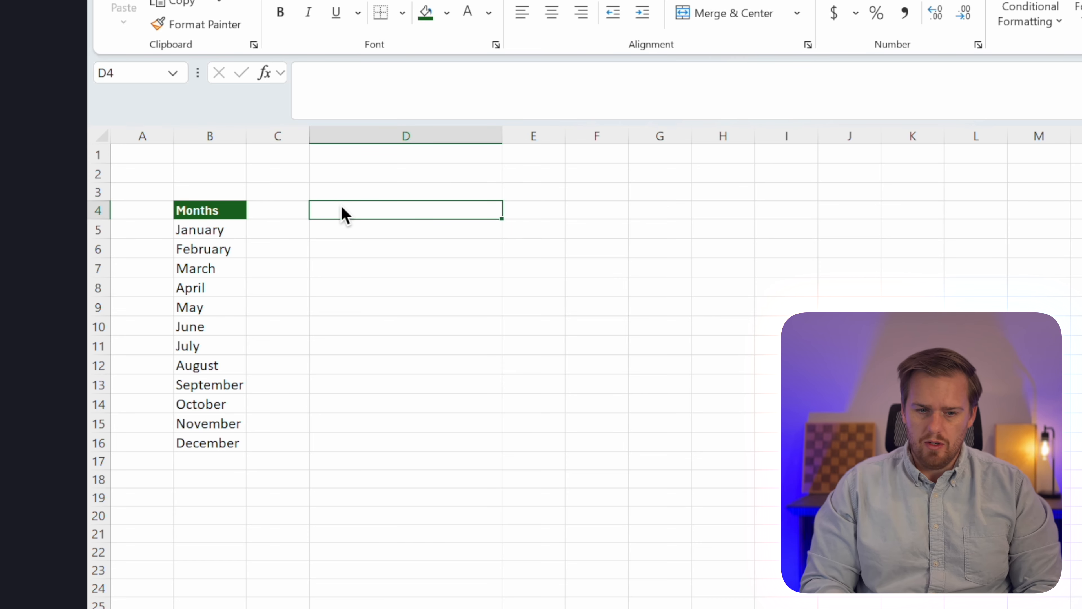
{"action": "type", "text": "Tag"}
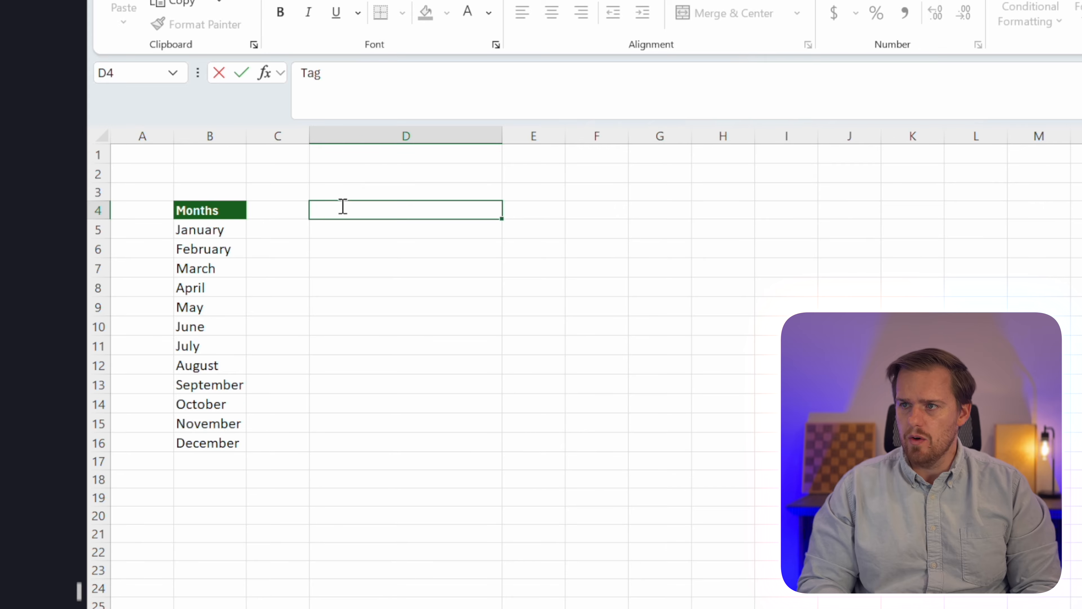
{"action": "key", "text": "Return"}
Copy the Months header's formatting onto the Tag header in D4 with Format Painter
{"action": "left_click", "coordinate": [241, 210]}
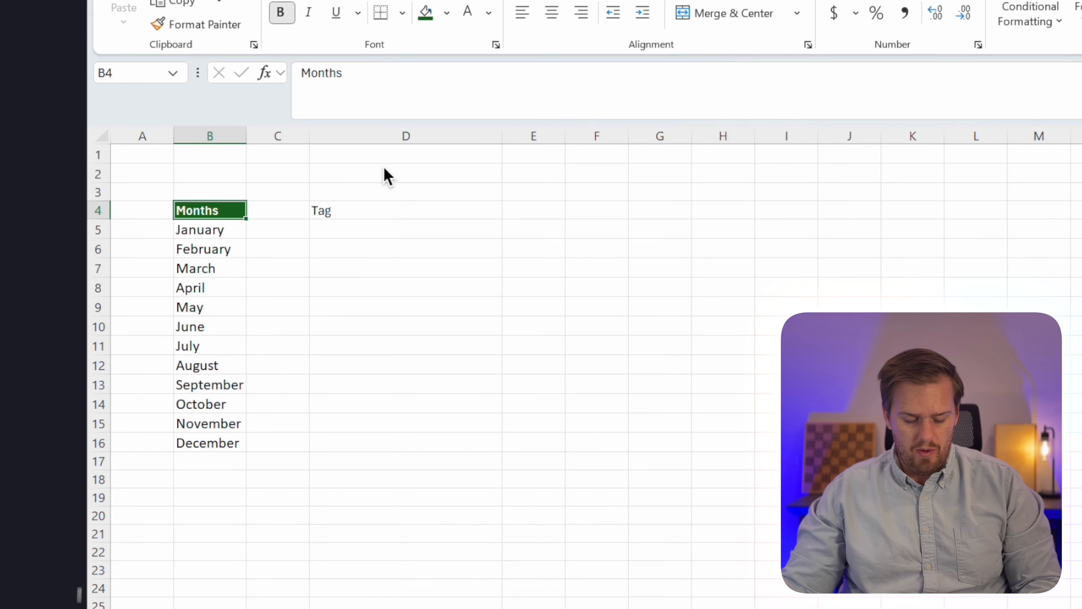
{"action": "key", "text": "alt+h"}
{"action": "key", "text": "f"}
{"action": "key", "text": "p"}
{"action": "left_click", "coordinate": [350, 212]}
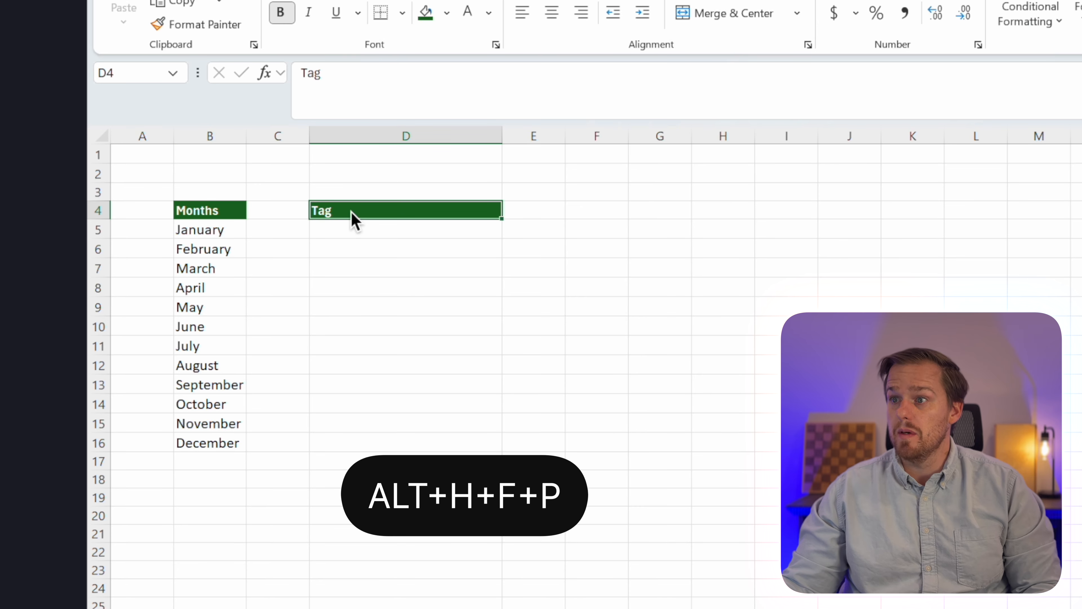
{"action": "left_click", "coordinate": [445, 253]}
{"action": "left_click", "coordinate": [430, 232]}
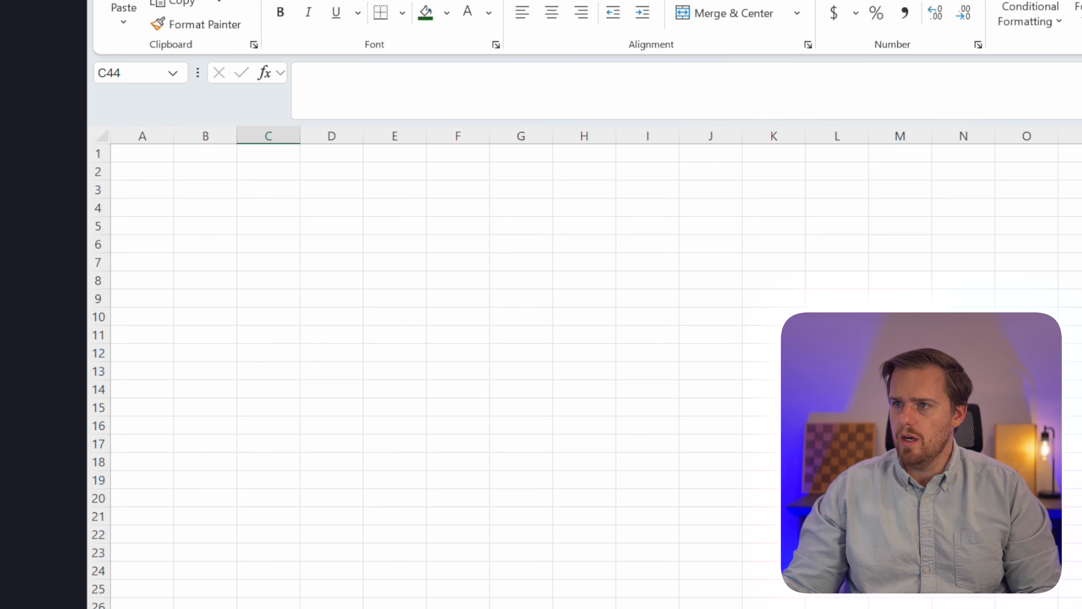
Rename Sheet2 as Monthly Budget
{"action": "left_click", "coordinate": [201, 176]}
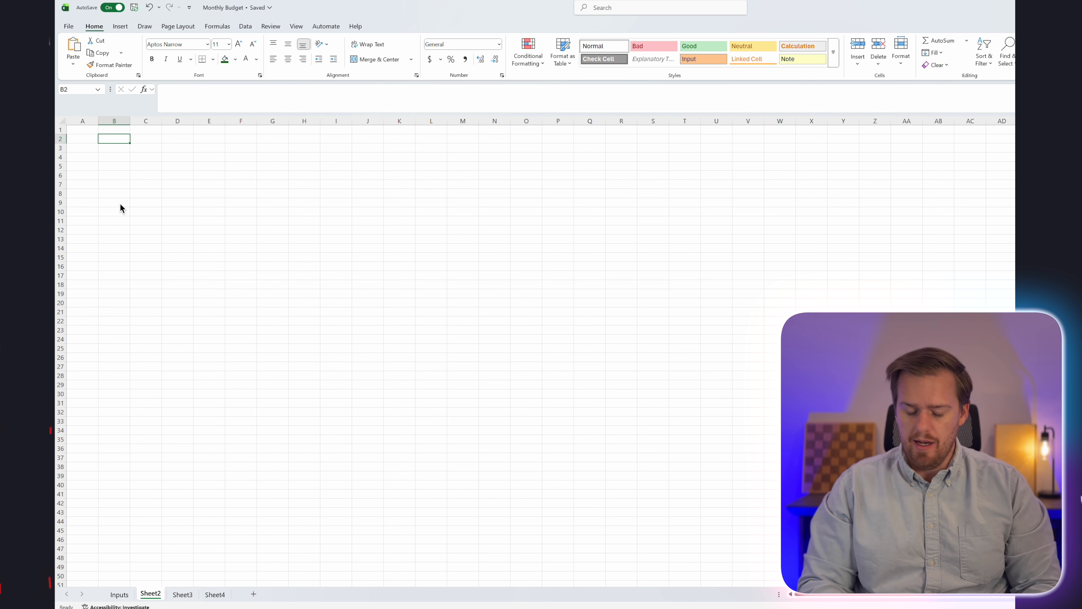
{"action": "key", "text": "alt+h"}
{"action": "type", "text": "or"}
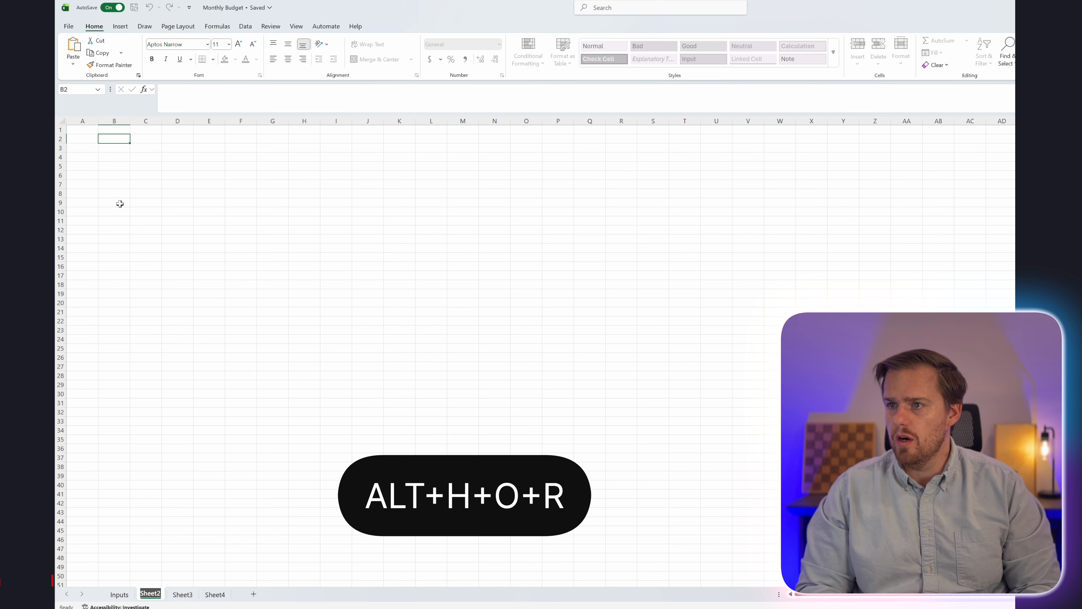
{"action": "type", "text": "Monthly Bu"}
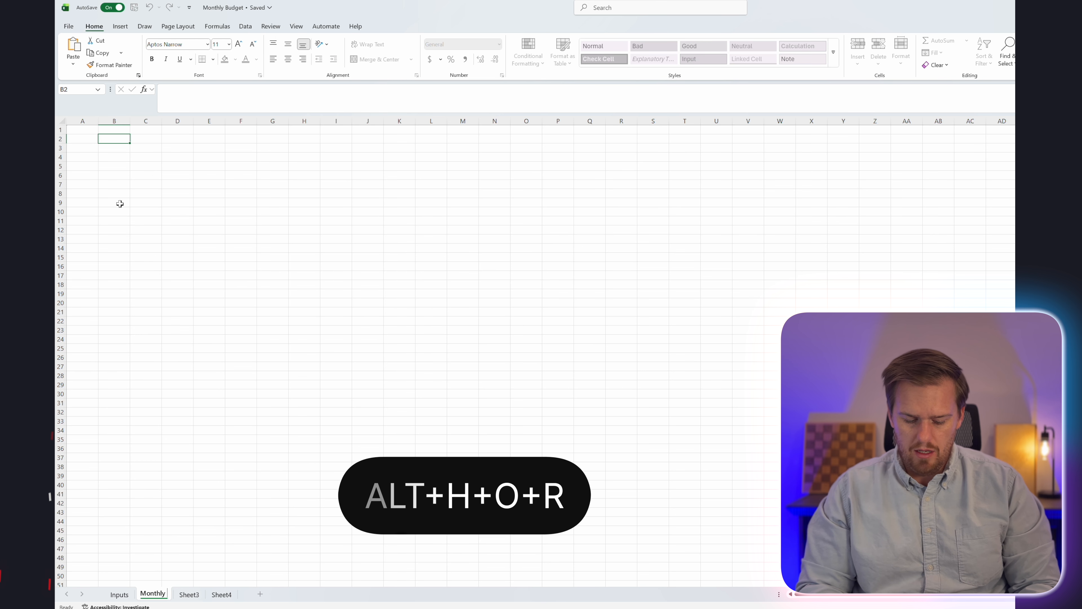
{"action": "type", "text": "dget"}
{"action": "key", "text": "Return"}
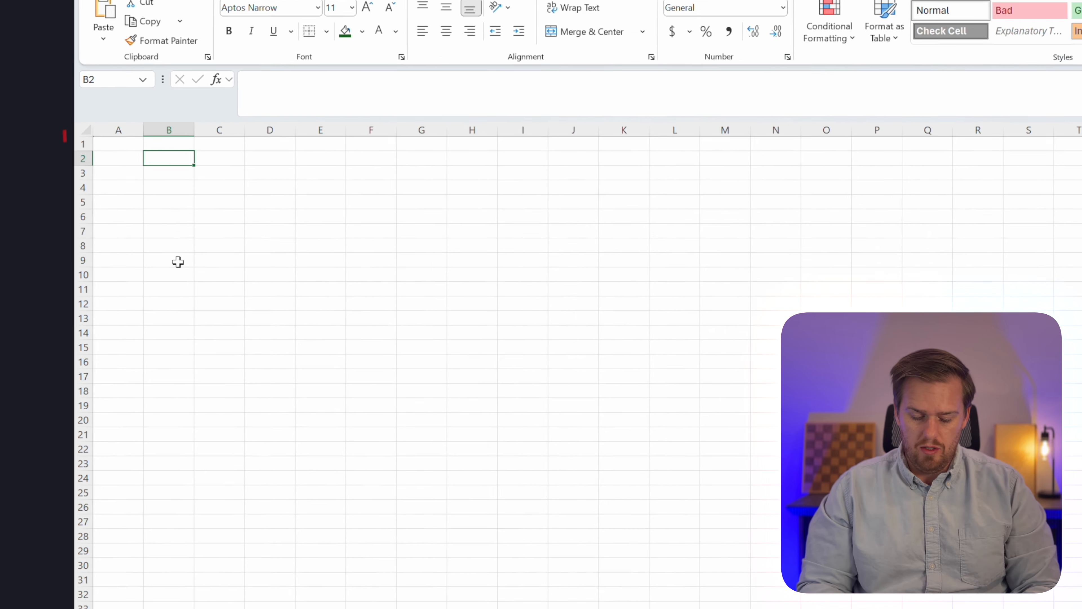
Enter the headers Monthly Budget Category in B2 and Total in C2 of the Monthly Budget sheet
{"action": "type", "text": "Monthly Bu"}
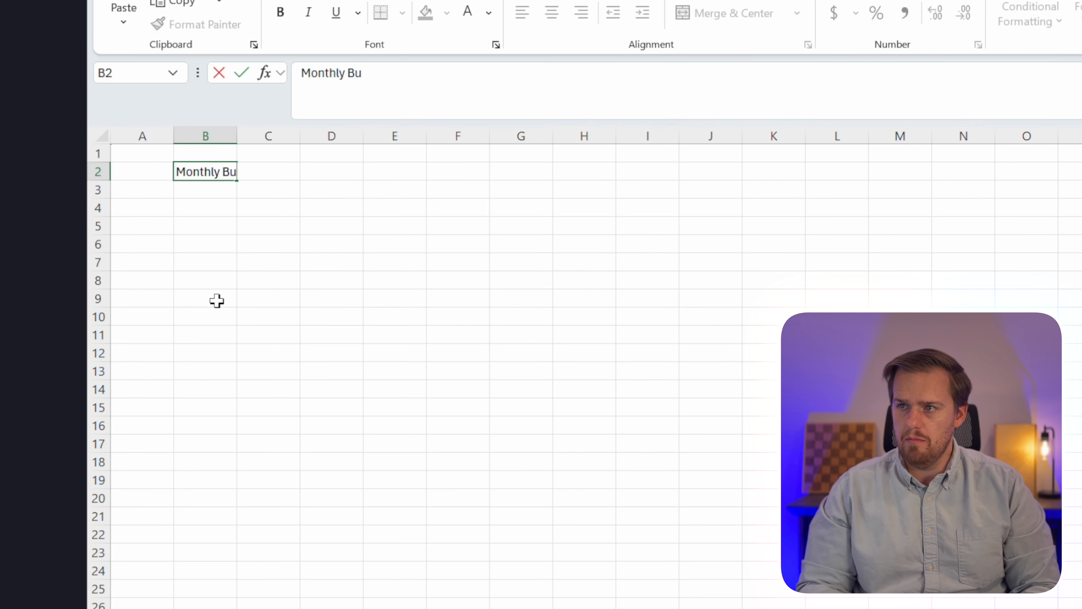
{"action": "type", "text": "dget CA"}
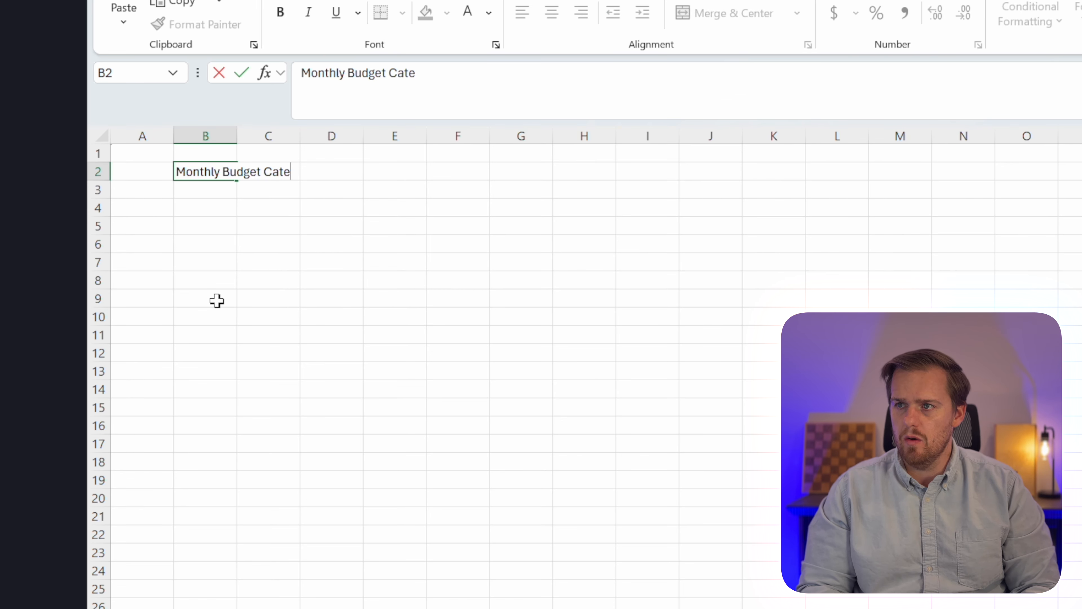
{"action": "type", "text": "tegory"}
{"action": "key", "text": "Tab"}
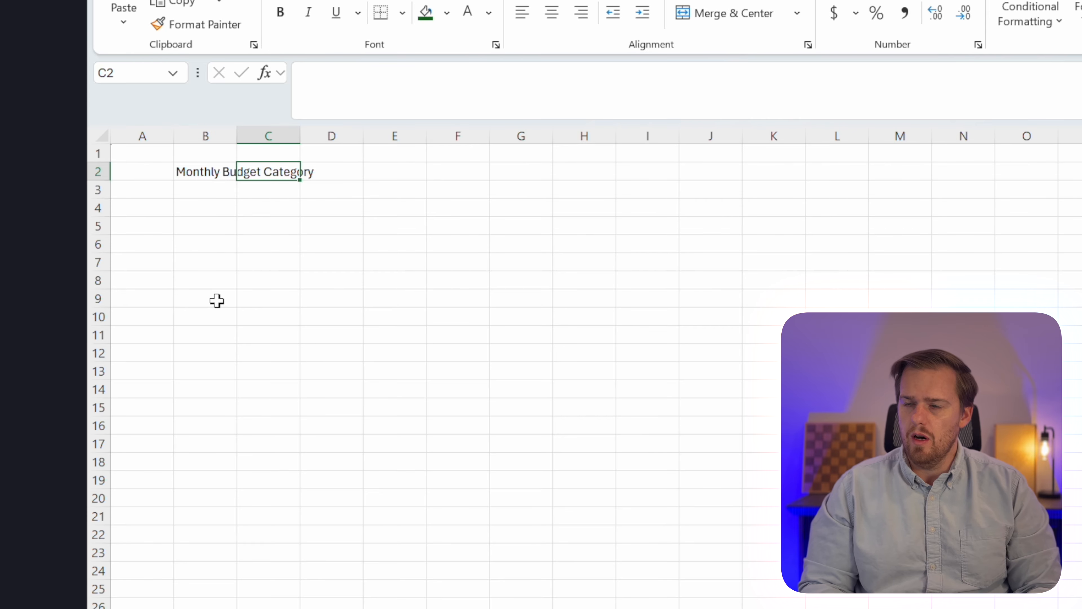
{"action": "type", "text": "Tota"}
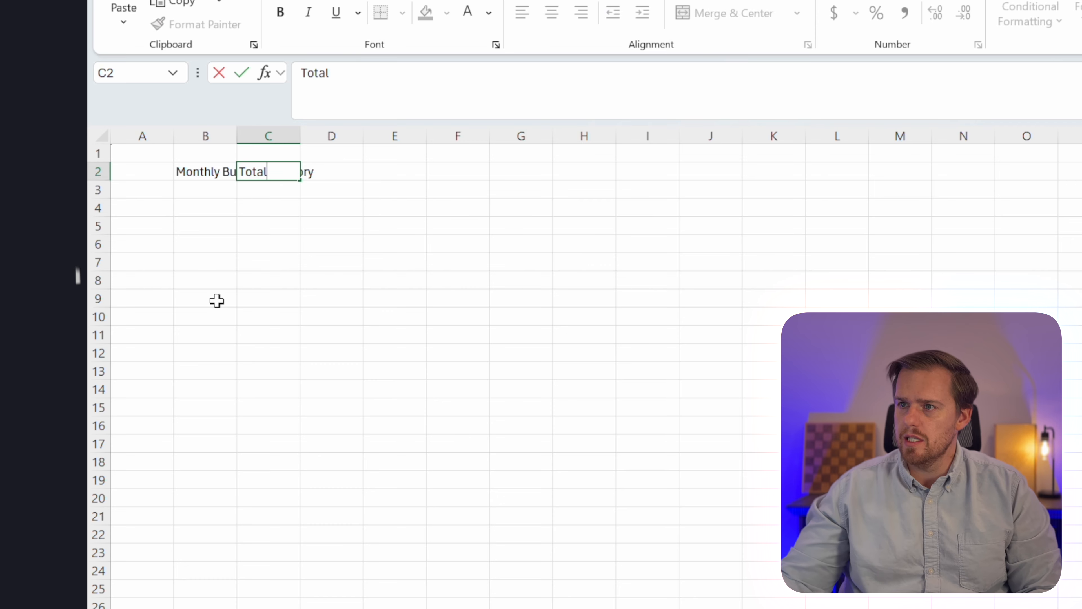
{"action": "type", "text": "l"}
{"action": "left_click", "coordinate": [241, 247]}
Autofit the widths of columns B and C to their header text
{"action": "left_click_drag", "start_coordinate": [213, 136], "coordinate": [275, 162]}
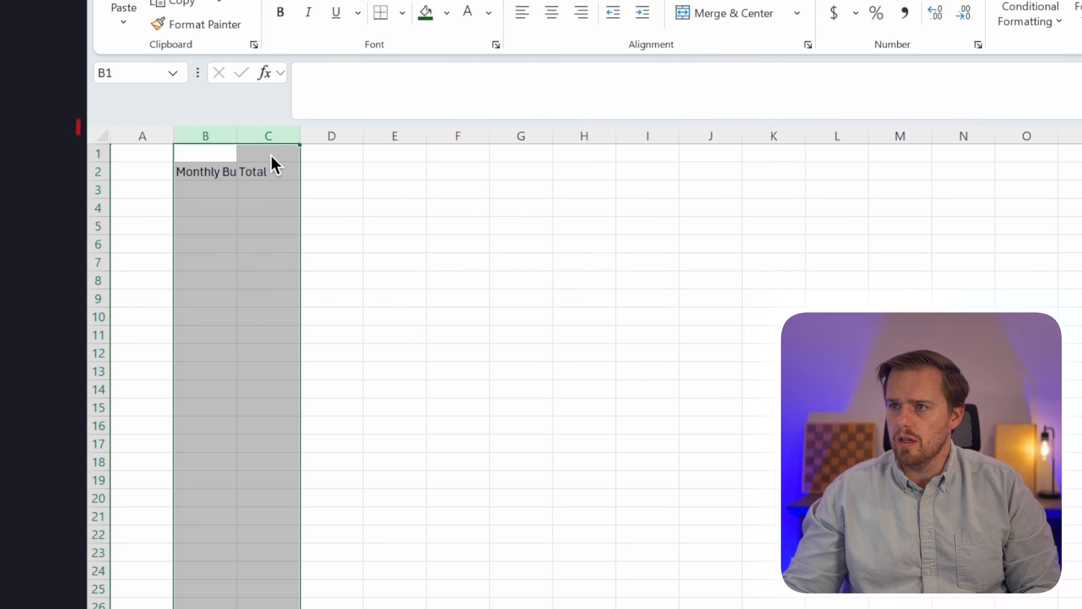
{"action": "key", "text": "alt+h"}
{"action": "key", "text": "o"}
{"action": "key", "text": "i"}
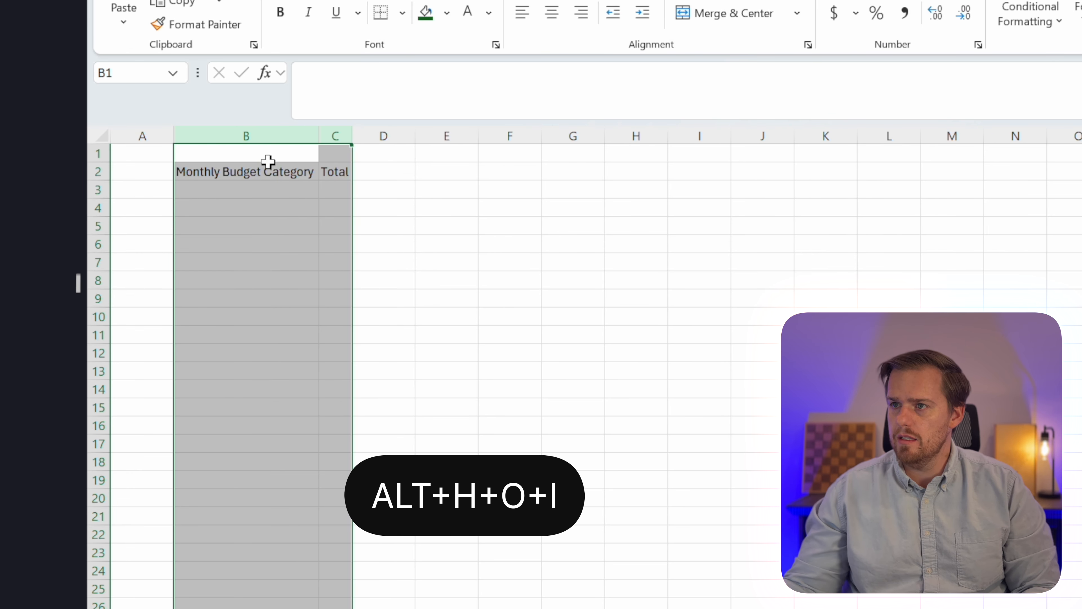
Paste the monthly budget categories and amounts into B2:C12, from Savings 300 and Home 2400 down to Other 200 and the Total row
{"action": "left_click", "coordinate": [269, 225]}
{"action": "left_click", "coordinate": [234, 188]}
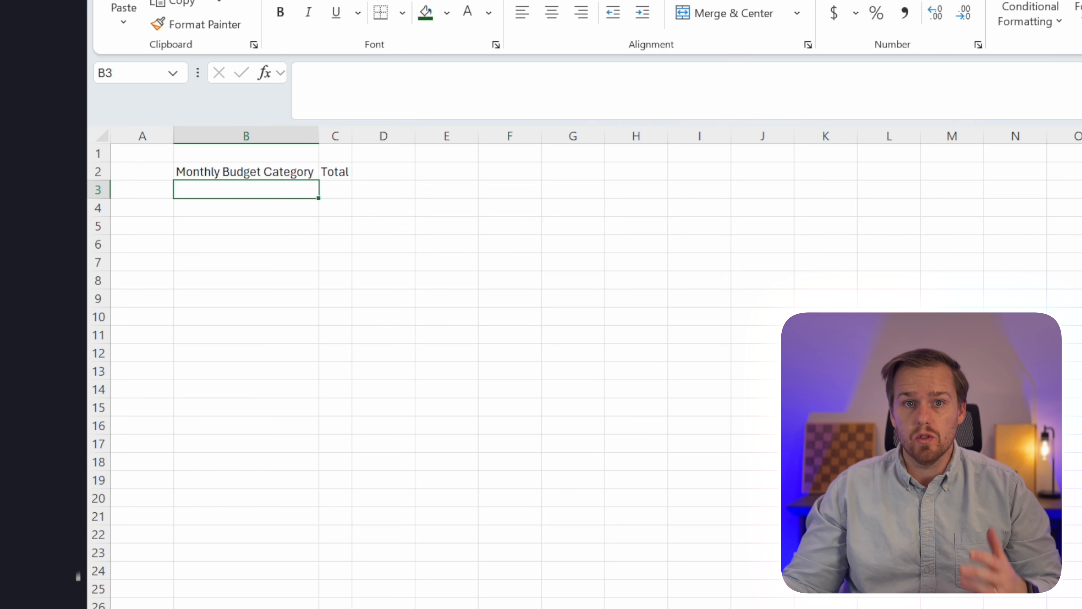
{"action": "type", "text": "Monthly Budget Category\tTotal Savings\t300 Home\t2400 Transportation\t325 Health\t175 Daily Living\t650 Entertainment and Recreation\t725 Personal and Family\t0 Giving\t0 Other\t200 Total\t####"}
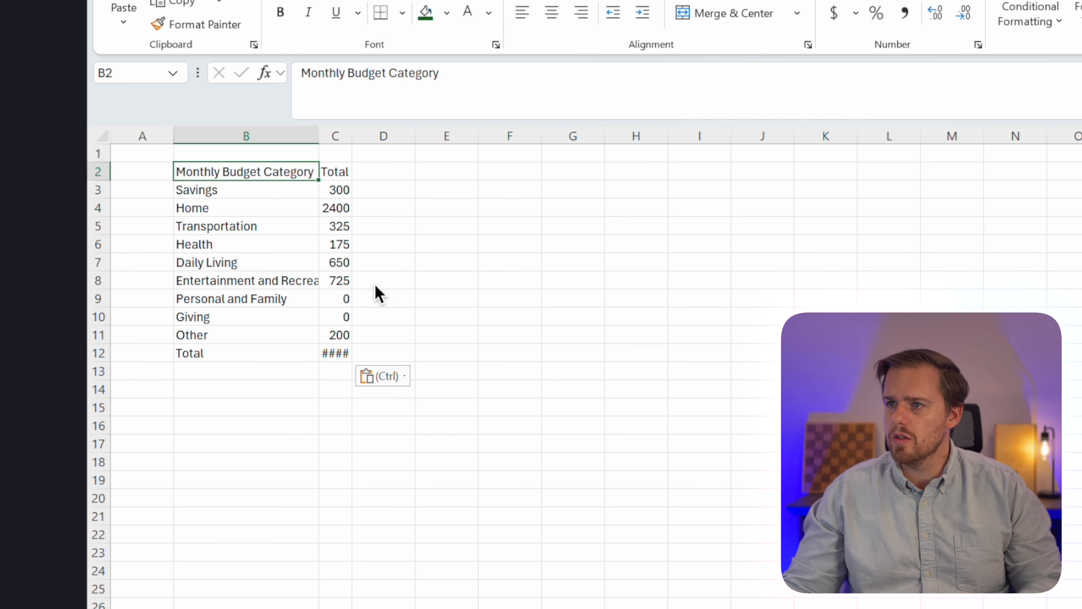
Format column C as dollar accounting amounts with no decimal places
{"action": "left_click", "coordinate": [335, 136]}
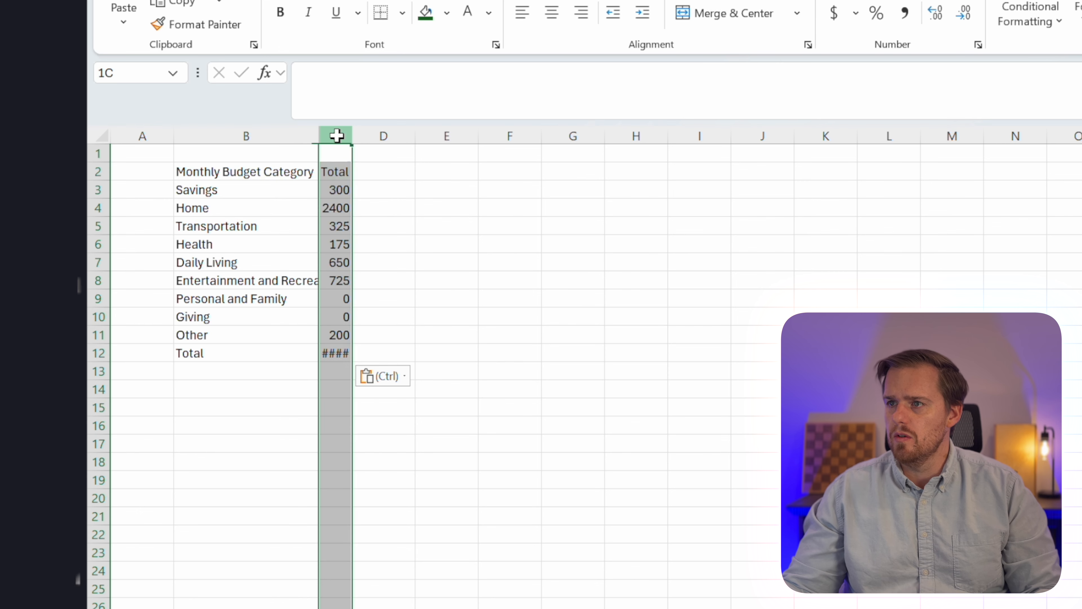
{"action": "left_click", "coordinate": [834, 14]}
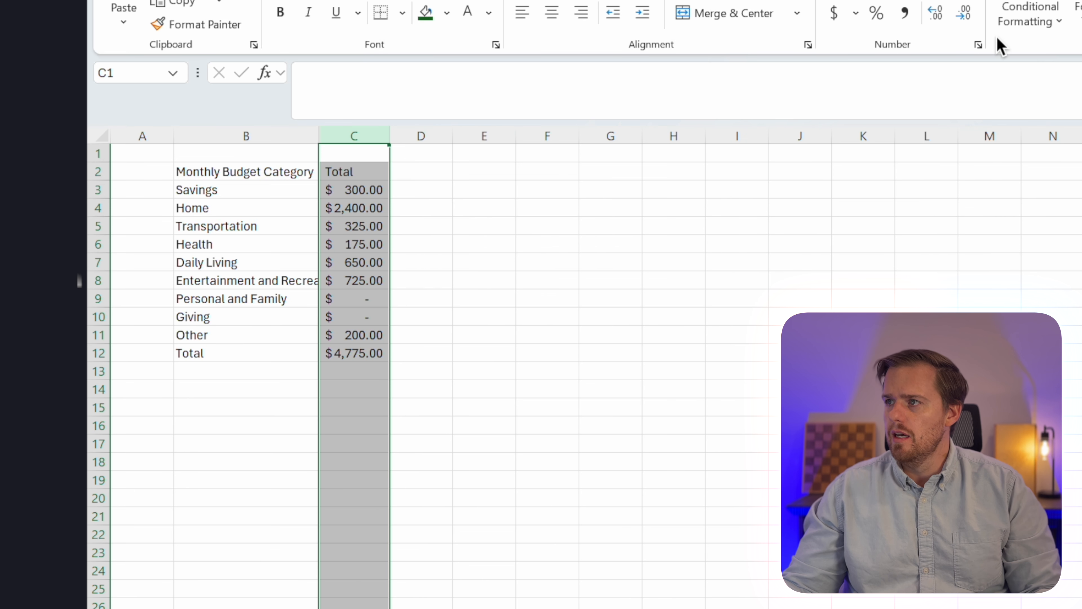
{"action": "double_click", "coordinate": [965, 16]}
{"action": "left_click", "coordinate": [599, 283]}
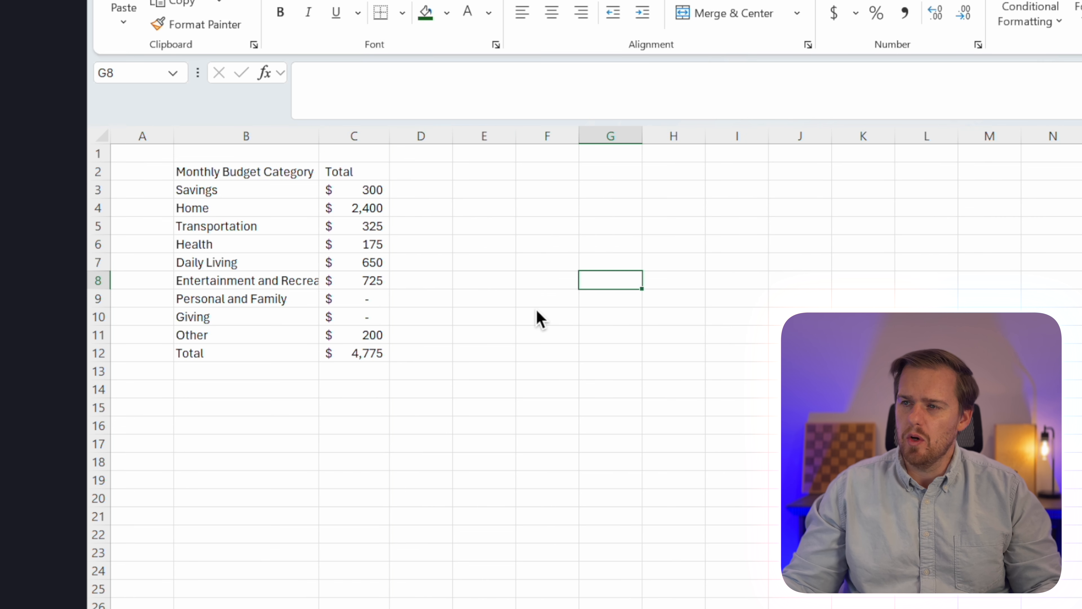
{"action": "left_click", "coordinate": [437, 193]}
Convert the budget range B2:C12 into an Excel table with headers
{"action": "left_click_drag", "start_coordinate": [265, 174], "coordinate": [362, 353]}
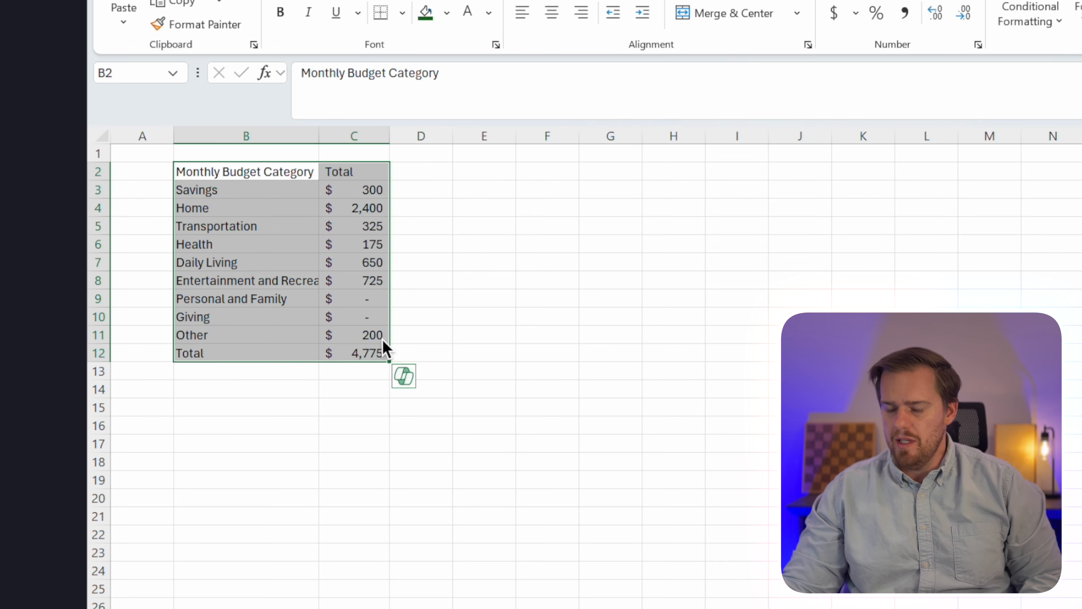
{"action": "key", "text": "ctrl+t"}
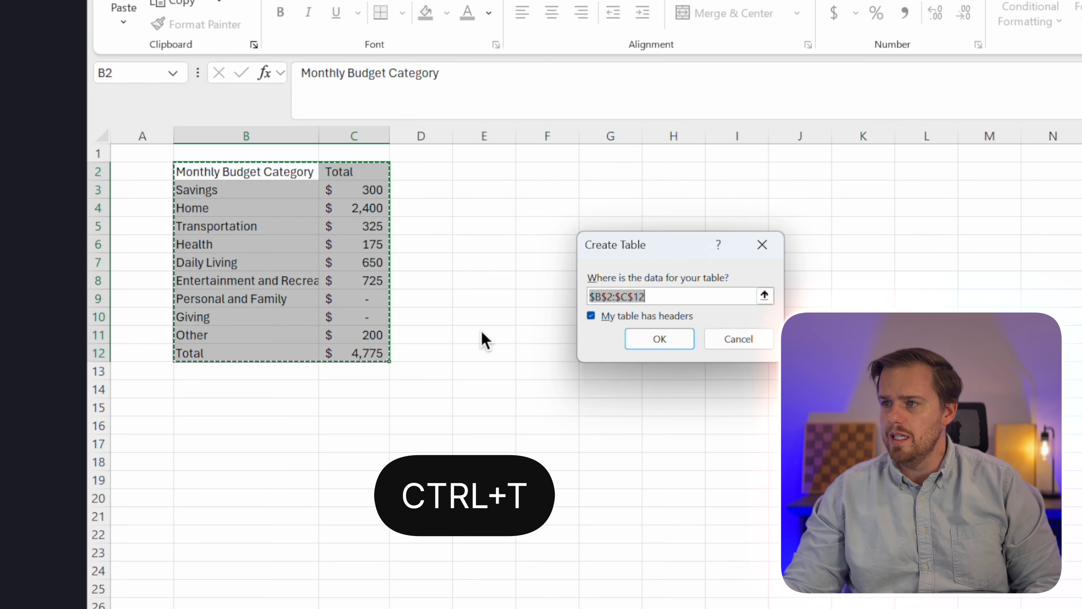
{"action": "left_click", "coordinate": [656, 340]}
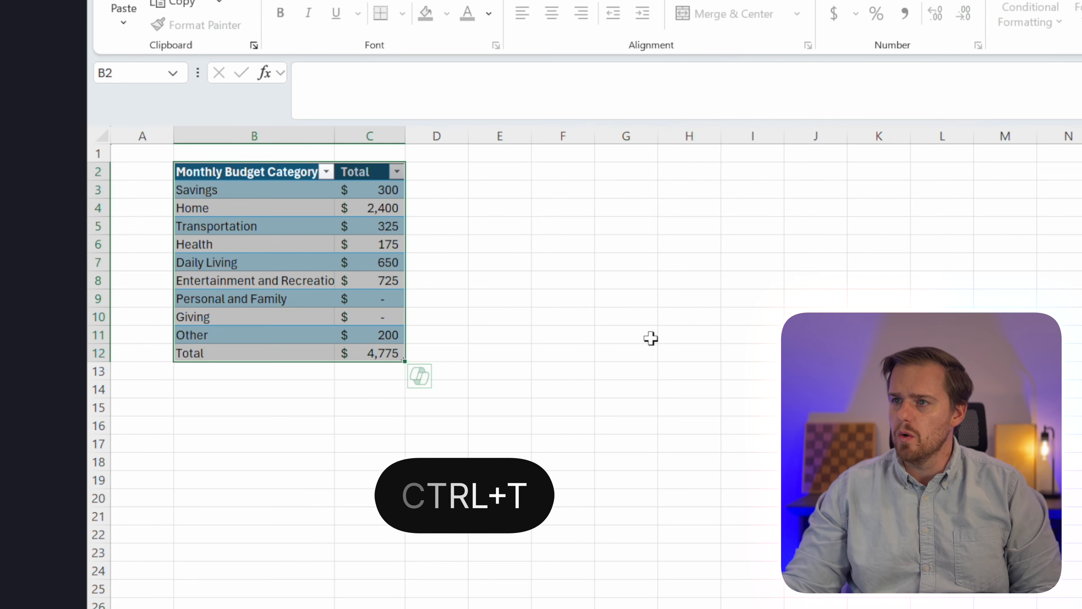
{"action": "left_click", "coordinate": [558, 353]}
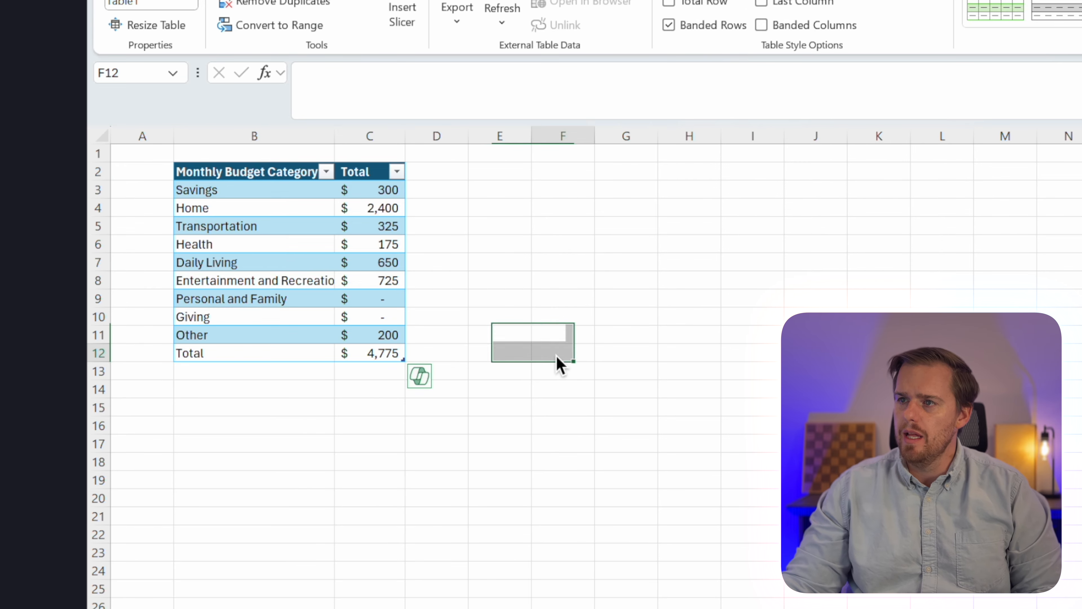
Add a table row directly below Total with the category Motorcyle and the amount 500
{"action": "left_click", "coordinate": [203, 374]}
{"action": "type", "text": "Mot"}
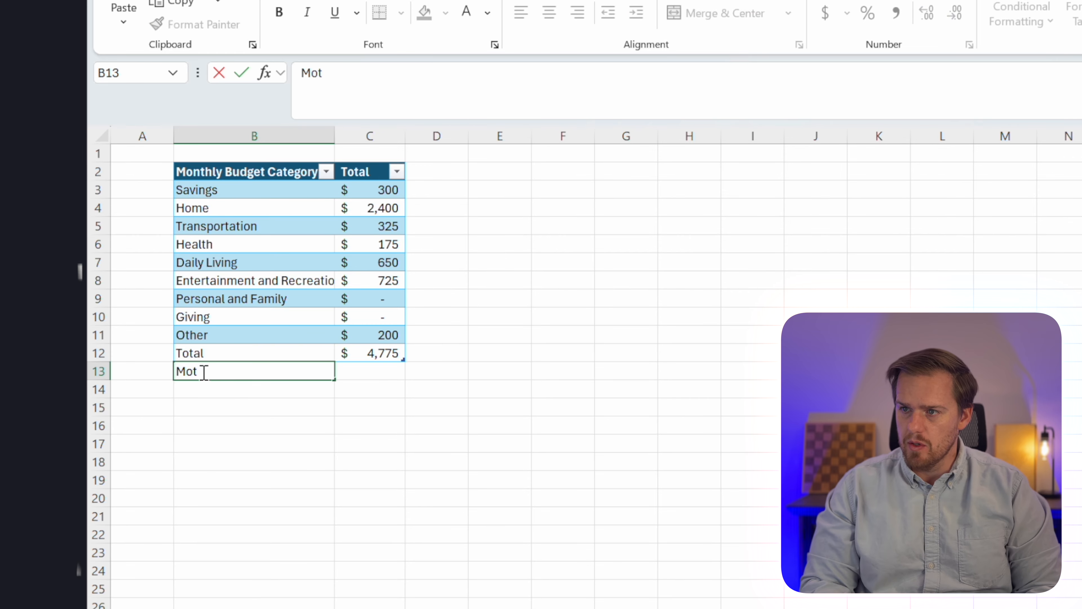
{"action": "type", "text": "orcyle"}
{"action": "key", "text": "Tab"}
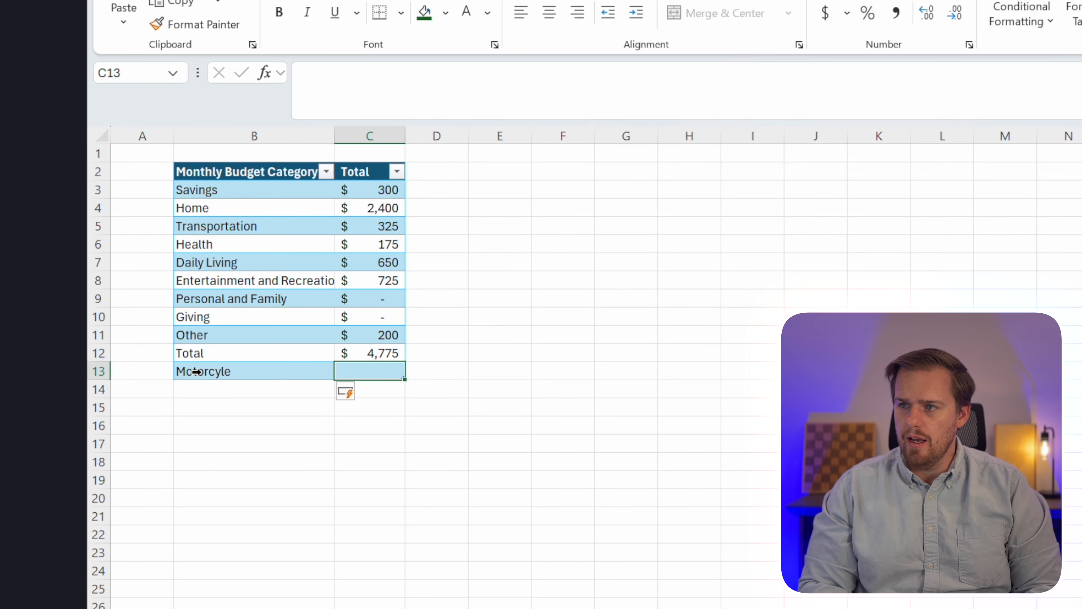
{"action": "type", "text": "500"}
{"action": "key", "text": "Return"}
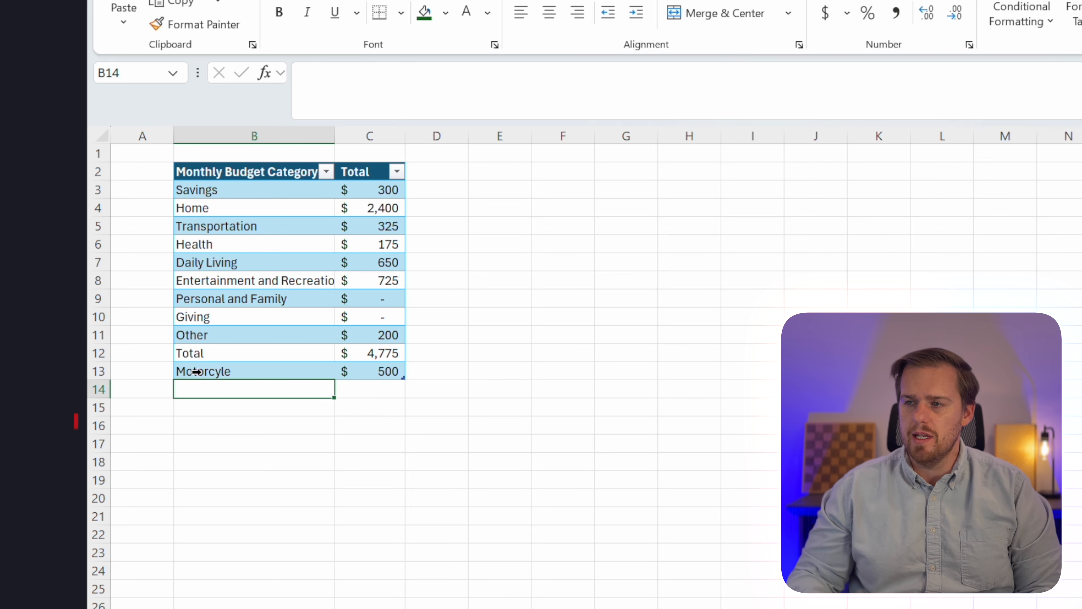
Clear the Motorcyle category and its amount from the table row below Total
{"action": "left_click", "coordinate": [196, 372]}
{"action": "key", "text": "shift+Right"}
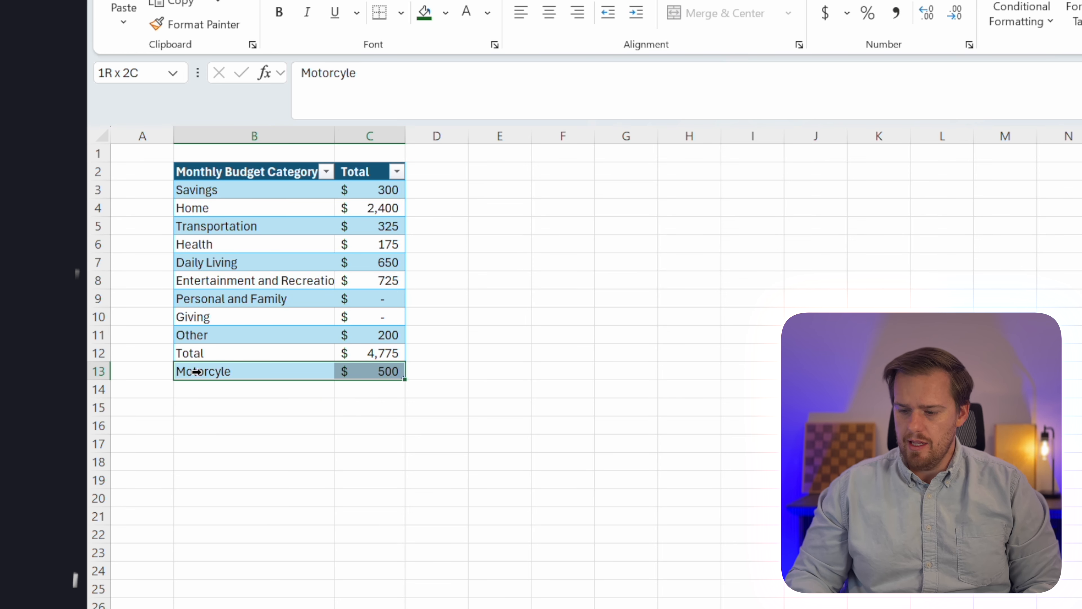
{"action": "key", "text": "Delete"}
{"action": "key", "text": "Right"}
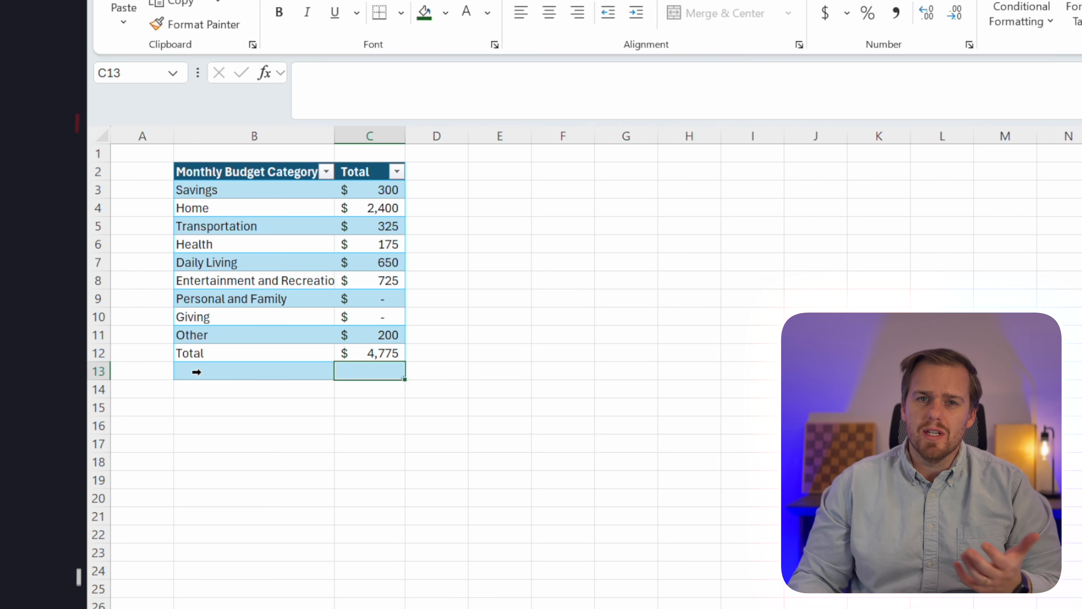
{"action": "key", "text": "Right"}
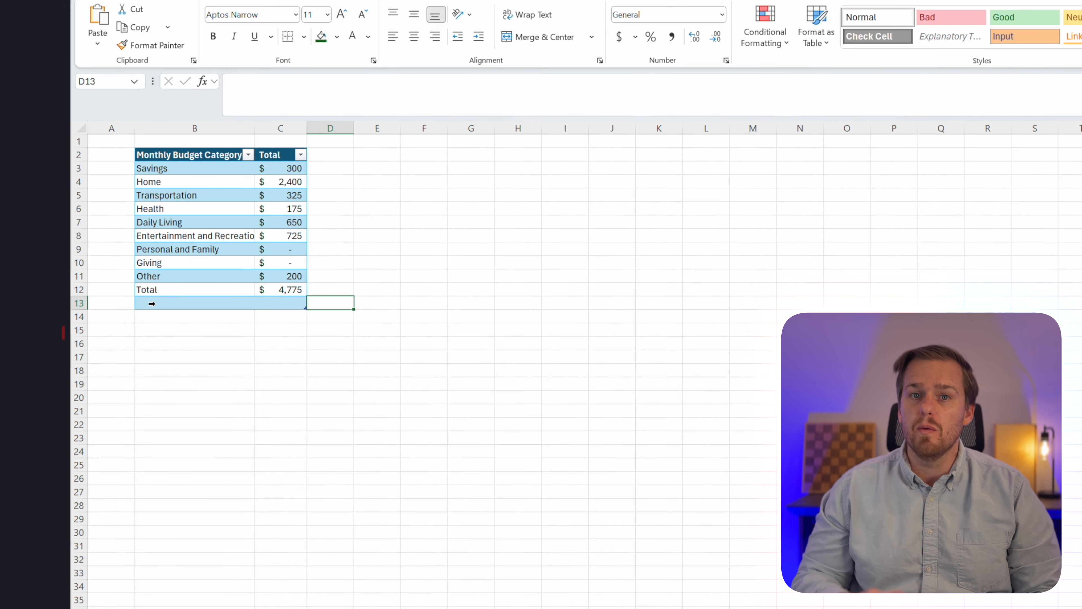
Rename Sheet3 as Monthly Transactions
{"action": "key", "text": "ctrl+Page_Down"}
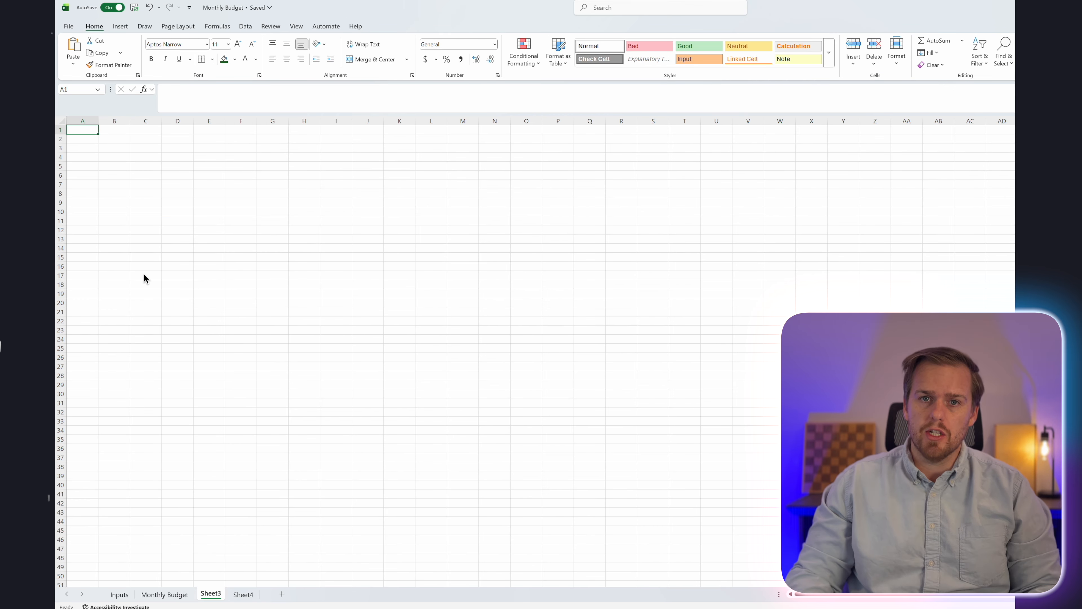
{"action": "key", "text": "alt"}
{"action": "key", "text": "h"}
{"action": "key", "text": "o"}
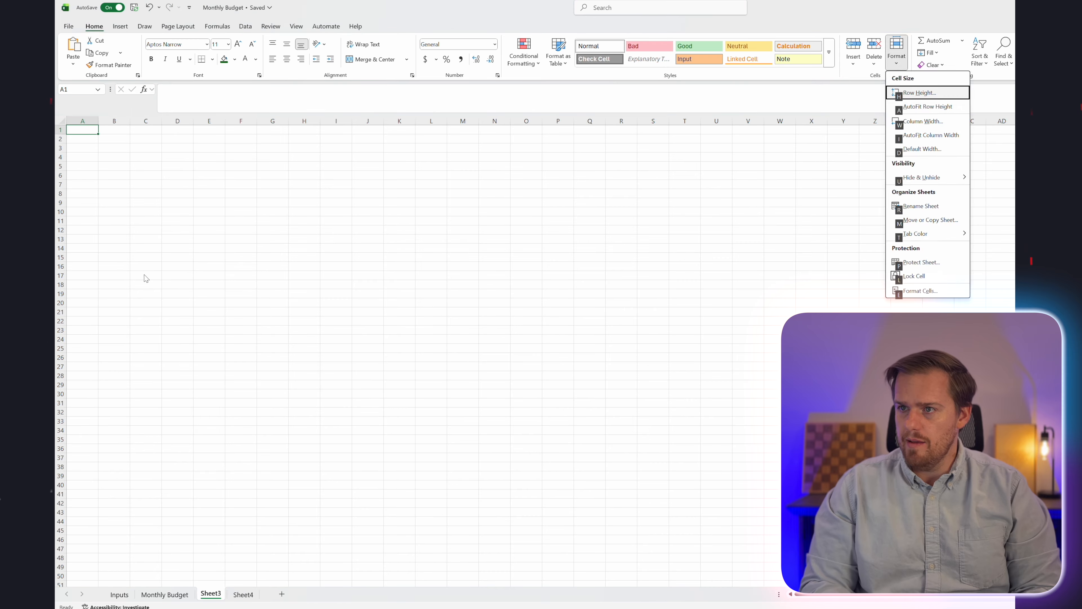
{"action": "type", "text": "r"}
{"action": "type", "text": "T"}
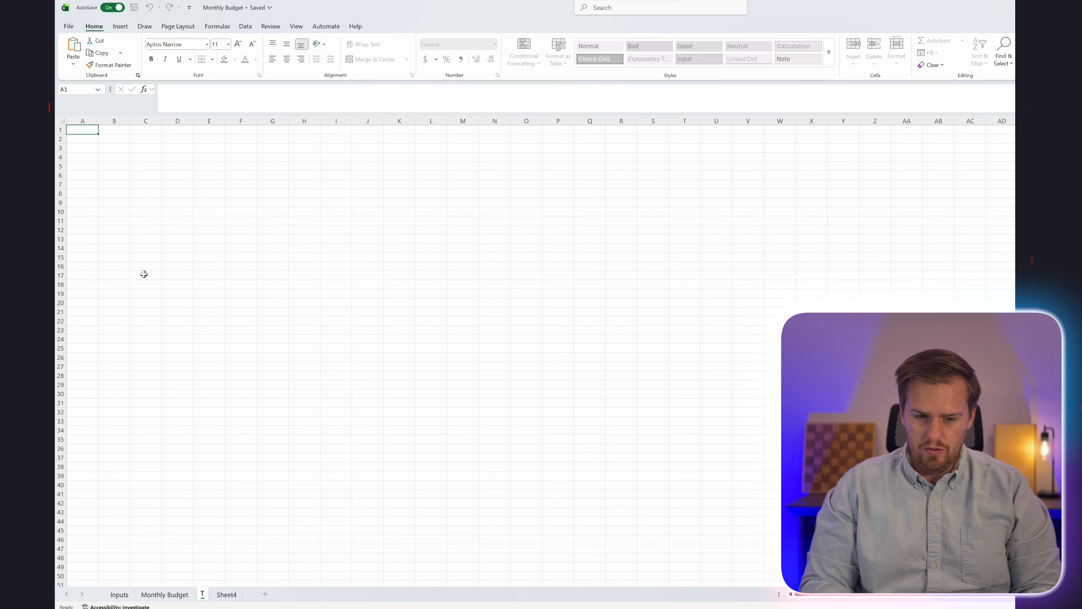
{"action": "type", "text": "onthly Transactions"}
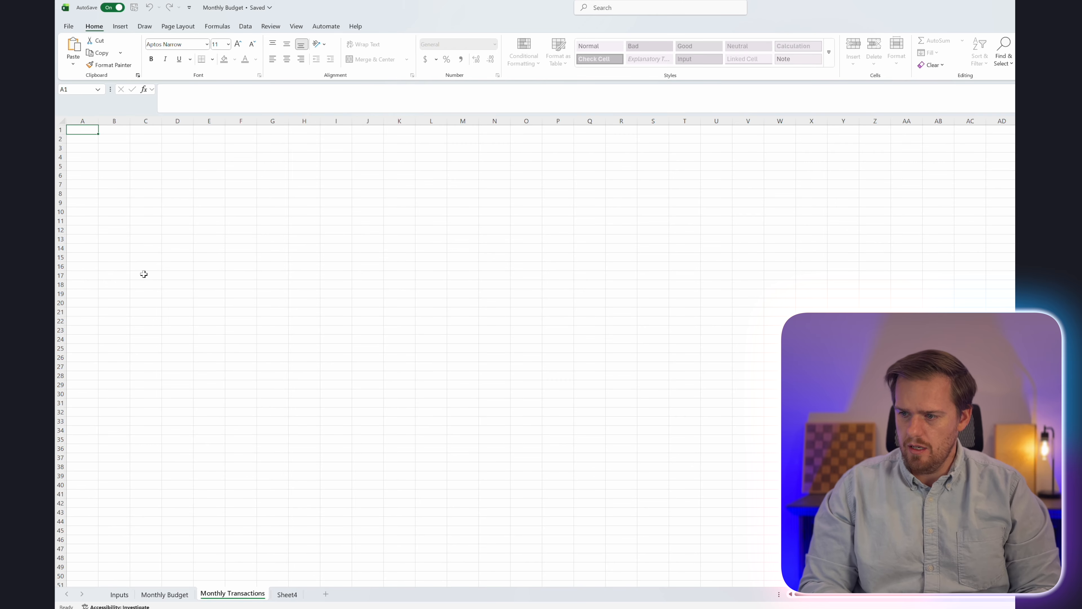
{"action": "key", "text": "Return"}
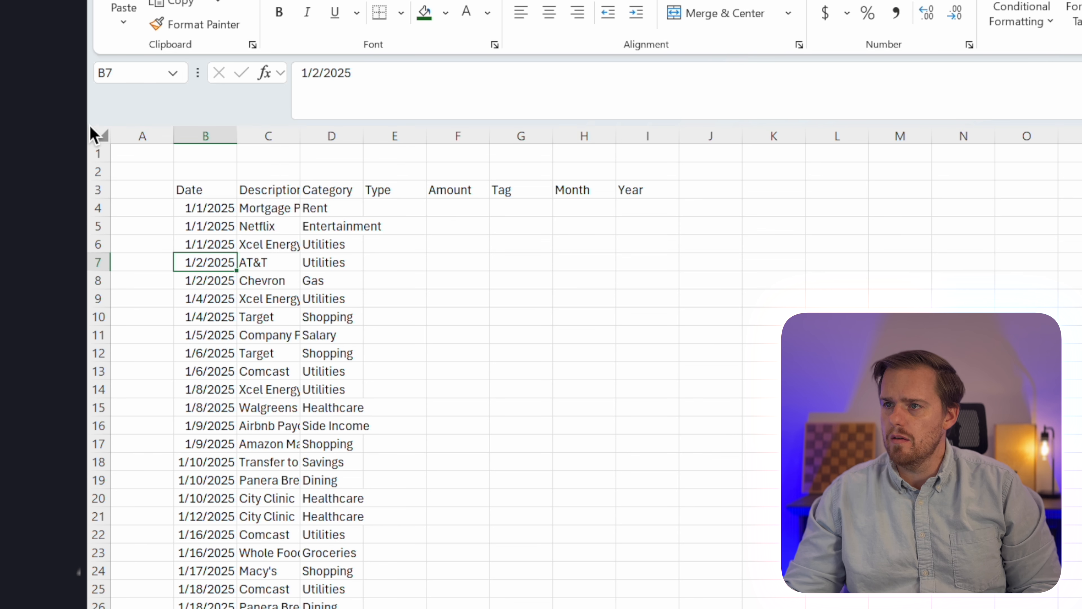
Autofit the width of all columns on the Monthly Transactions sheet to their contents
{"action": "left_click", "coordinate": [100, 135]}
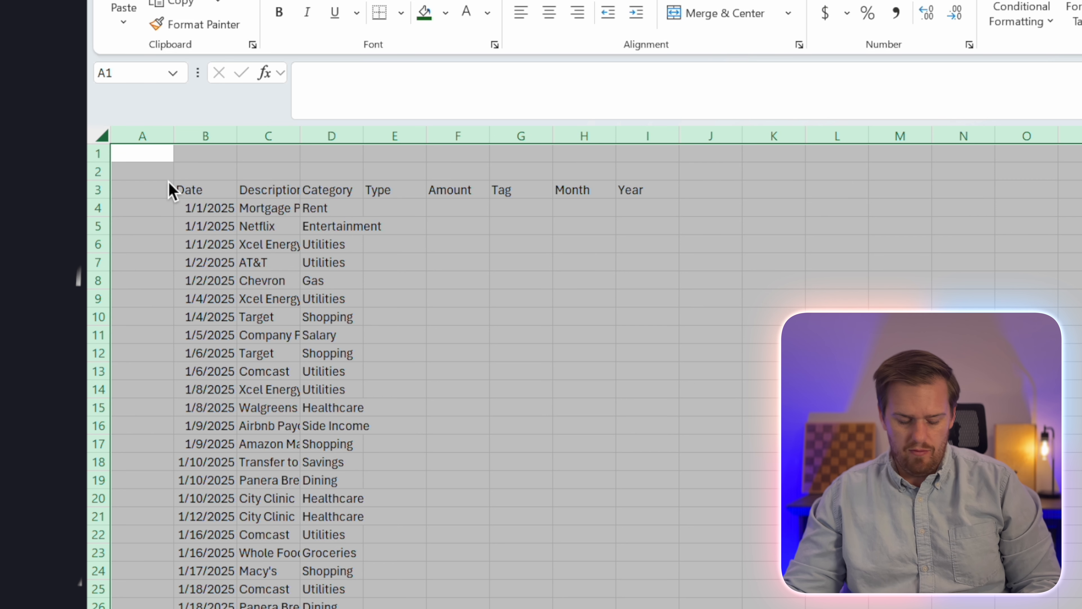
{"action": "key", "text": "alt+h"}
{"action": "key", "text": "o"}
{"action": "key", "text": "i"}
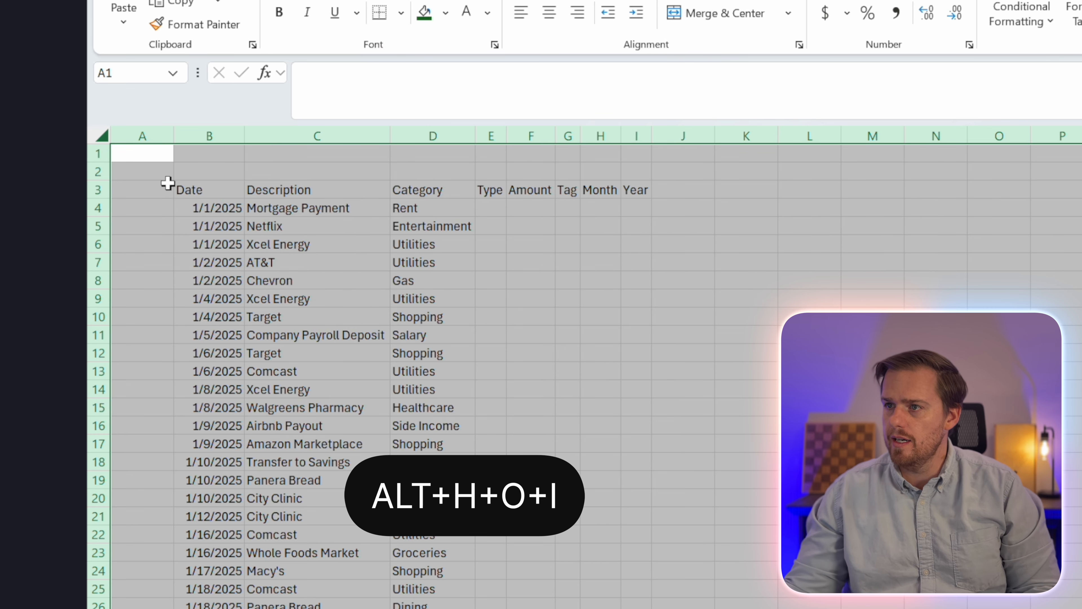
{"action": "left_click", "coordinate": [422, 266]}
{"action": "left_click", "coordinate": [490, 208]}
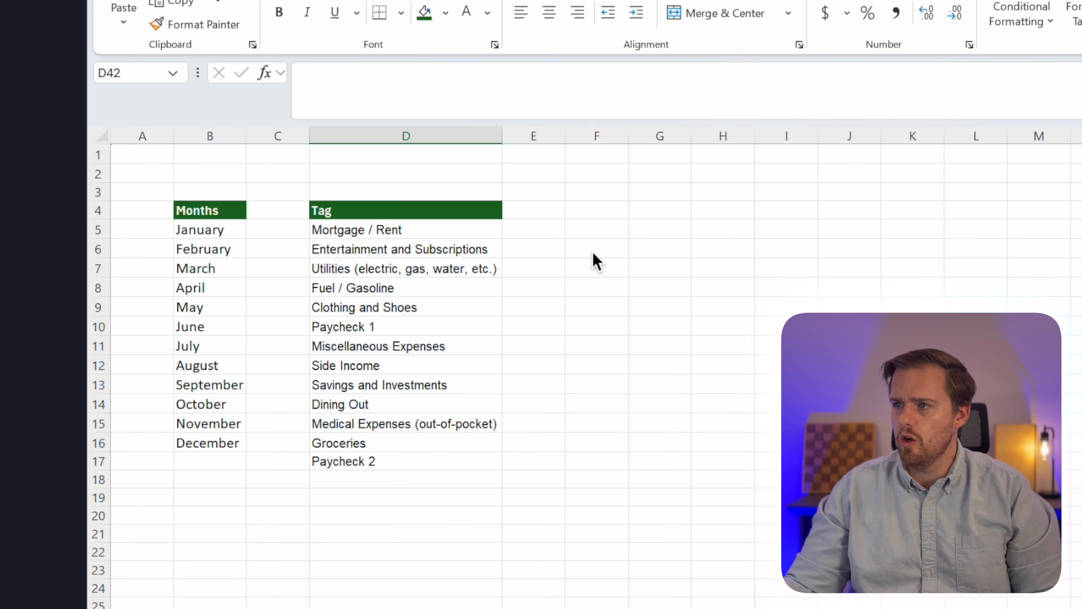
Add a Type list in F4:F6 of the Inputs sheet, with the header Type and the entries Income and Expense
{"action": "left_click", "coordinate": [602, 226]}
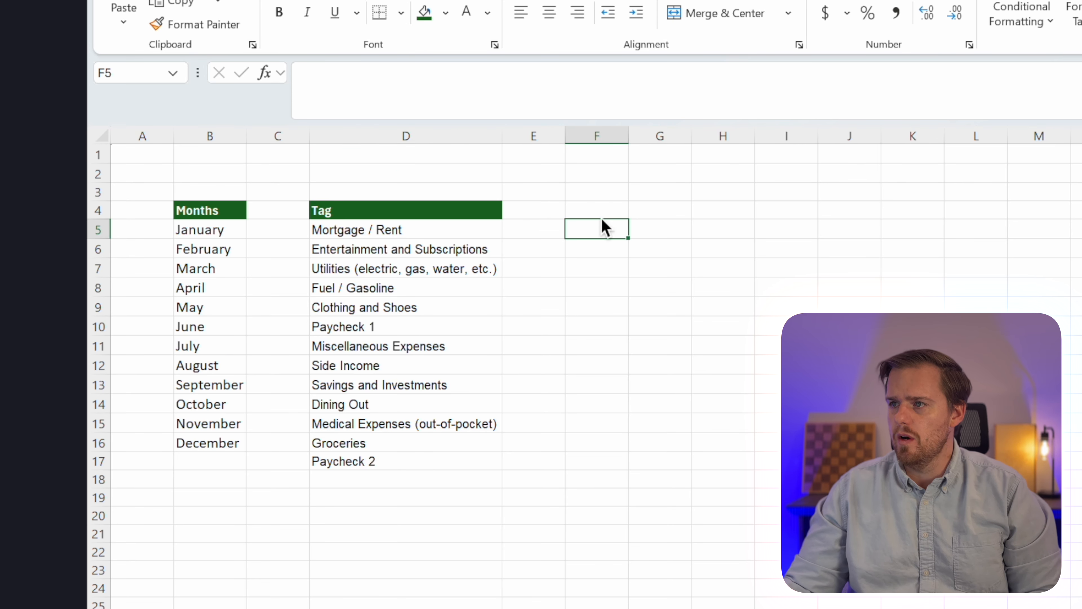
{"action": "left_click", "coordinate": [602, 211]}
{"action": "type", "text": "T"}
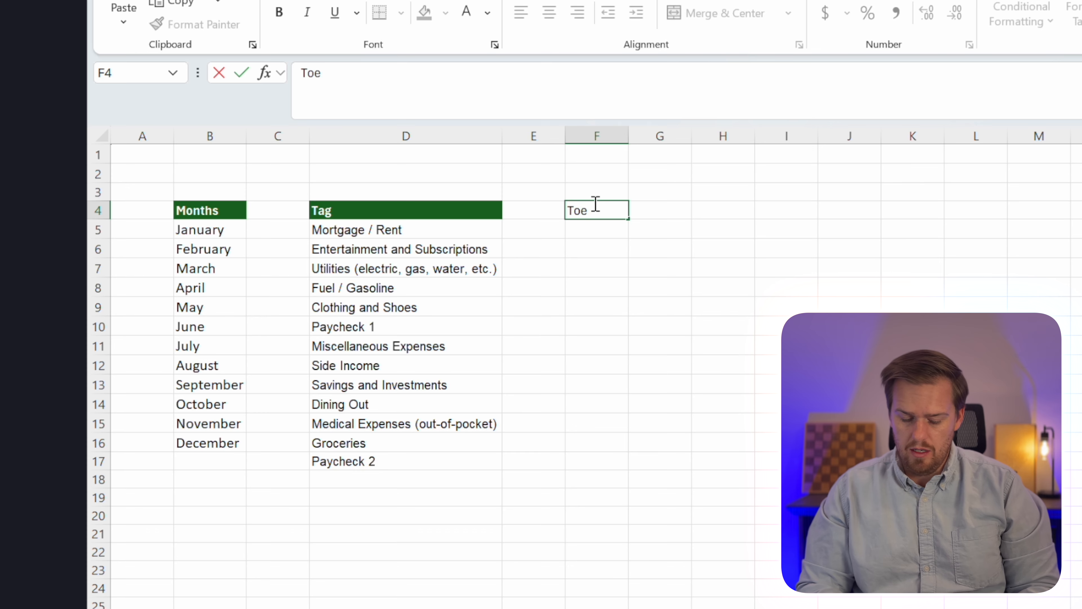
{"action": "type", "text": "ype"}
{"action": "key", "text": "Return"}
{"action": "type", "text": "Income"}
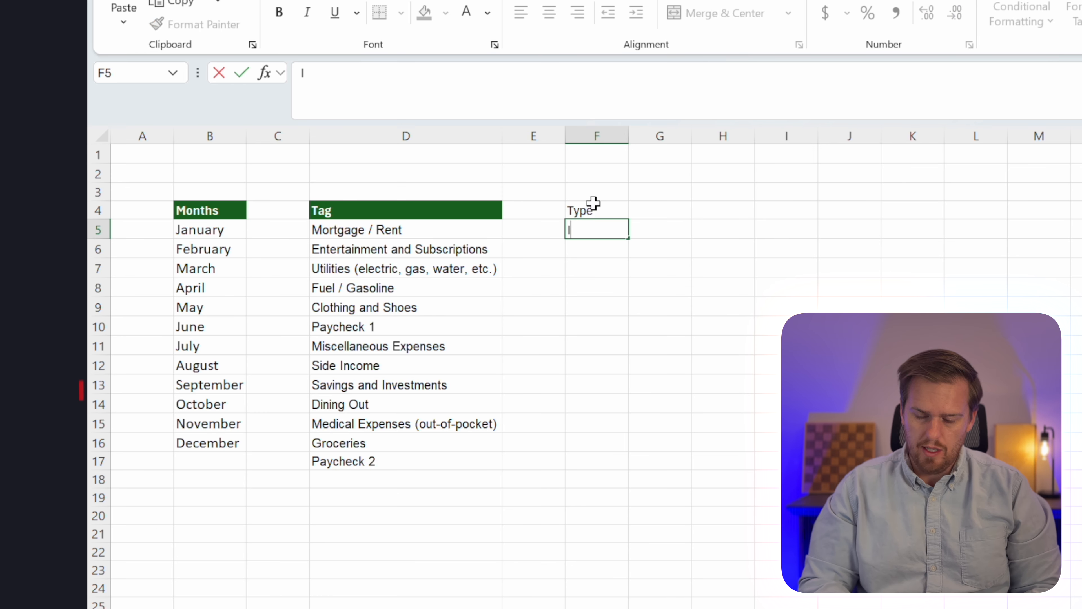
{"action": "key", "text": "Return"}
{"action": "type", "text": "Expense"}
{"action": "key", "text": "Return"}
Copy the formatting of the Tag header in D4 onto the Type header in F4
{"action": "key", "text": "Up"}
{"action": "key", "text": "Up"}
{"action": "key", "text": "Up"}
{"action": "key", "text": "Left"}
{"action": "key", "text": "Left"}
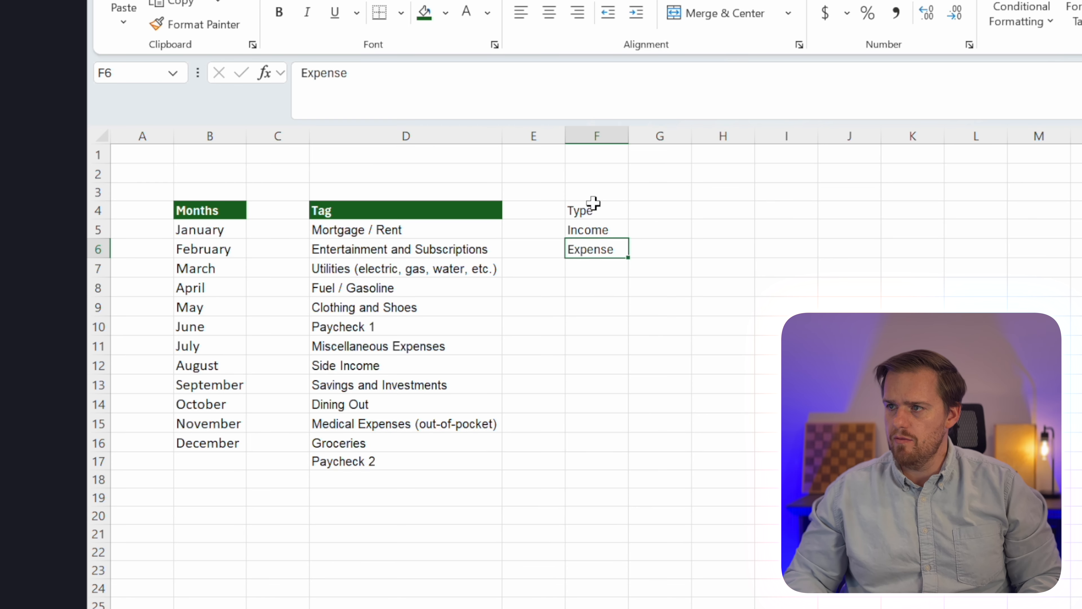
{"action": "key", "text": "alt+h"}
{"action": "key", "text": "f"}
{"action": "key", "text": "p"}
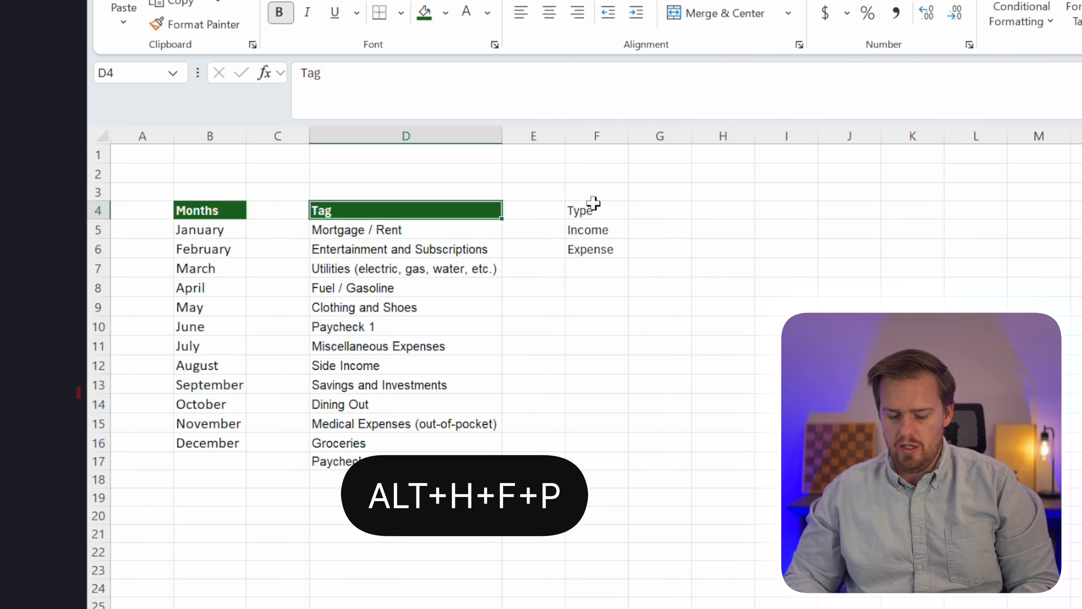
{"action": "left_click", "coordinate": [593, 204]}
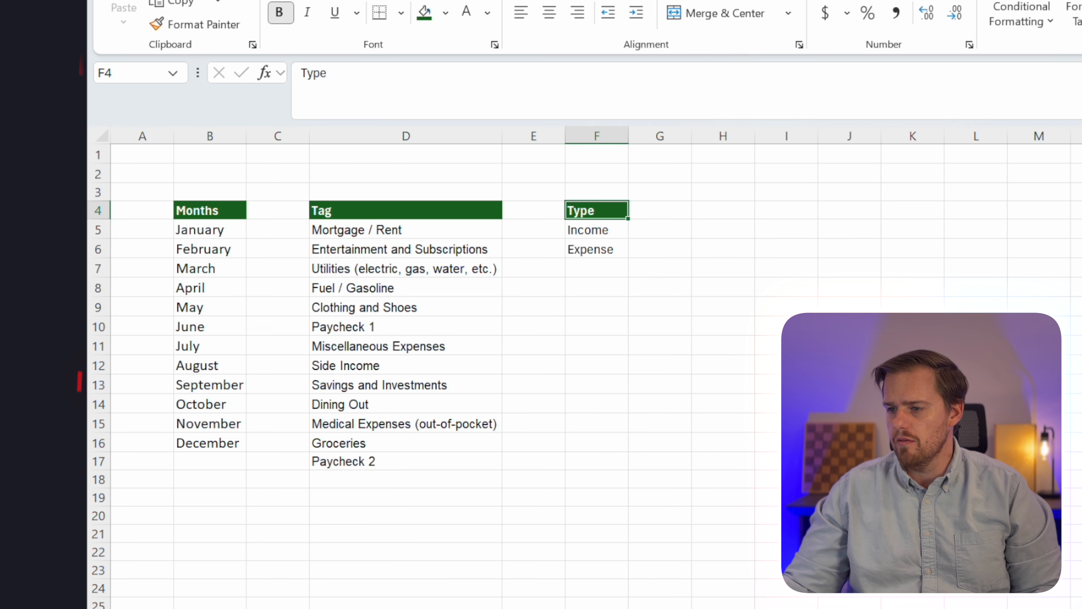
Restrict the Type cell E4 on Monthly Transactions to an in-cell dropdown list sourced from Income and Expense on the Inputs sheet
{"action": "left_click", "coordinate": [233, 594]}
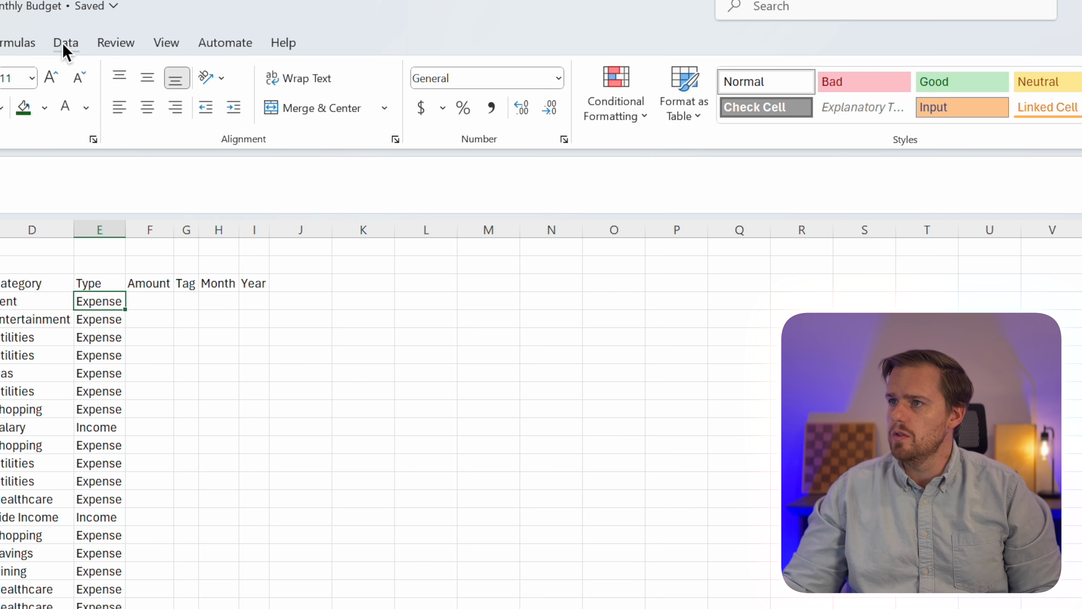
{"action": "left_click", "coordinate": [246, 26]}
{"action": "left_click", "coordinate": [716, 57]}
{"action": "left_click", "coordinate": [1015, 143]}
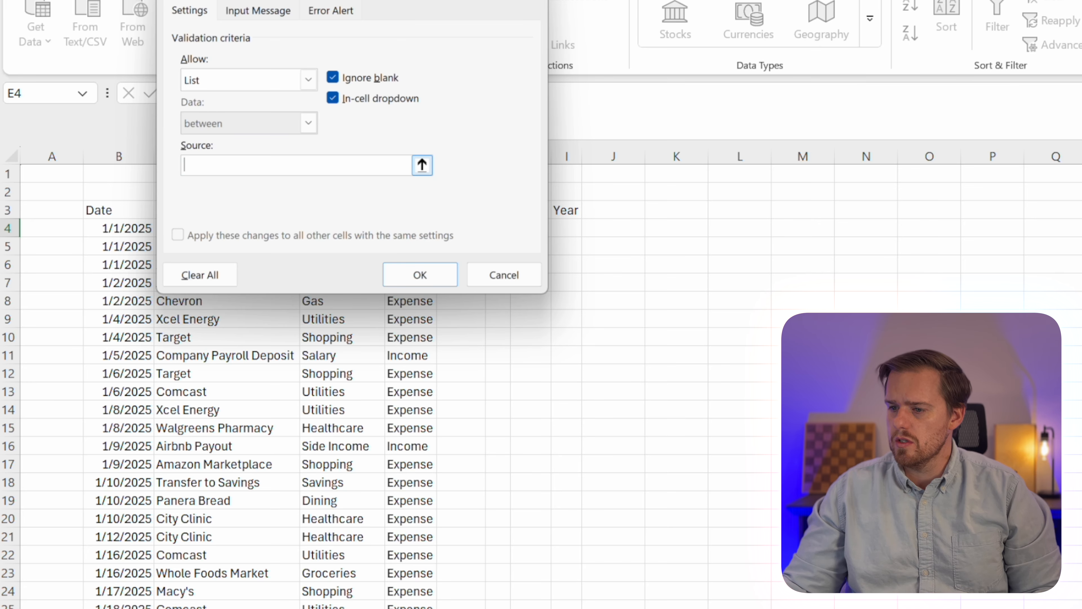
{"action": "left_click", "coordinate": [398, 608]}
{"action": "left_click_drag", "start_coordinate": [369, 0], "coordinate": [814, 57]}
{"action": "left_click_drag", "start_coordinate": [514, 256], "coordinate": [514, 272]}
{"action": "key", "text": "Return"}
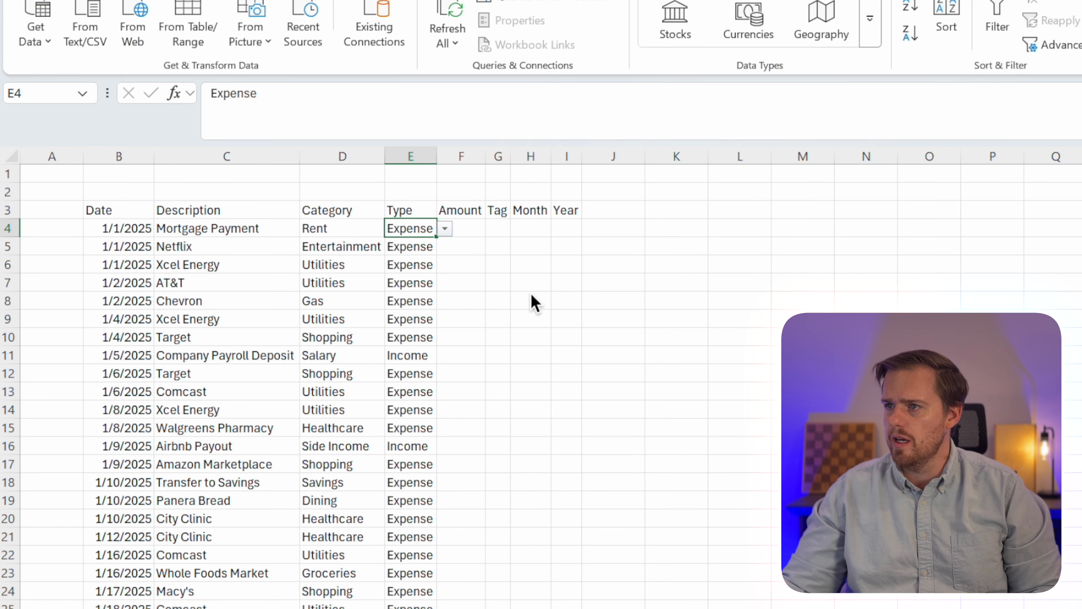
{"action": "left_click", "coordinate": [445, 229]}
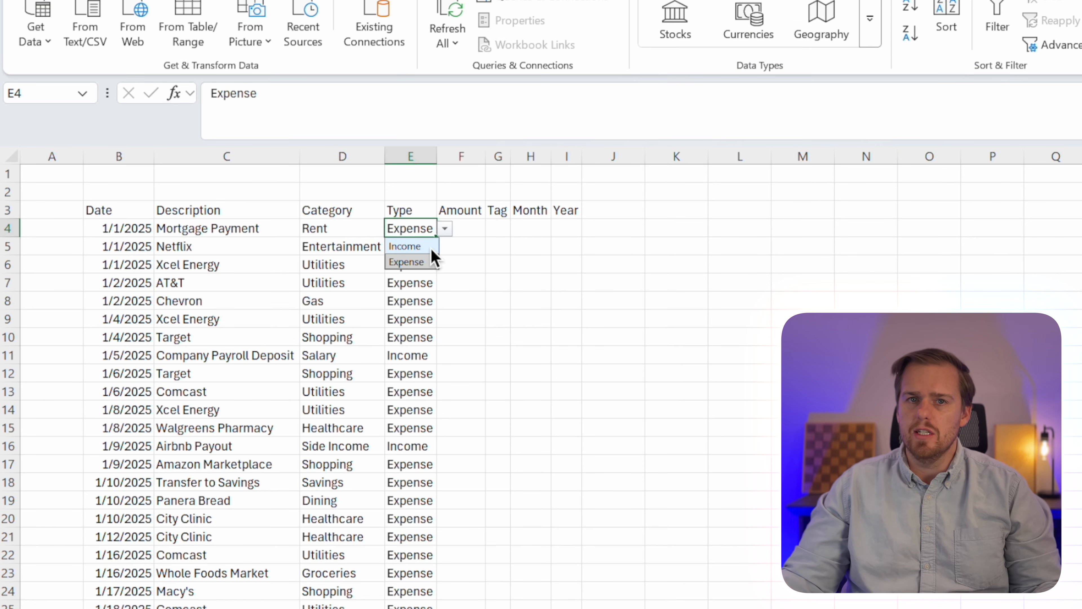
{"action": "left_click", "coordinate": [427, 304]}
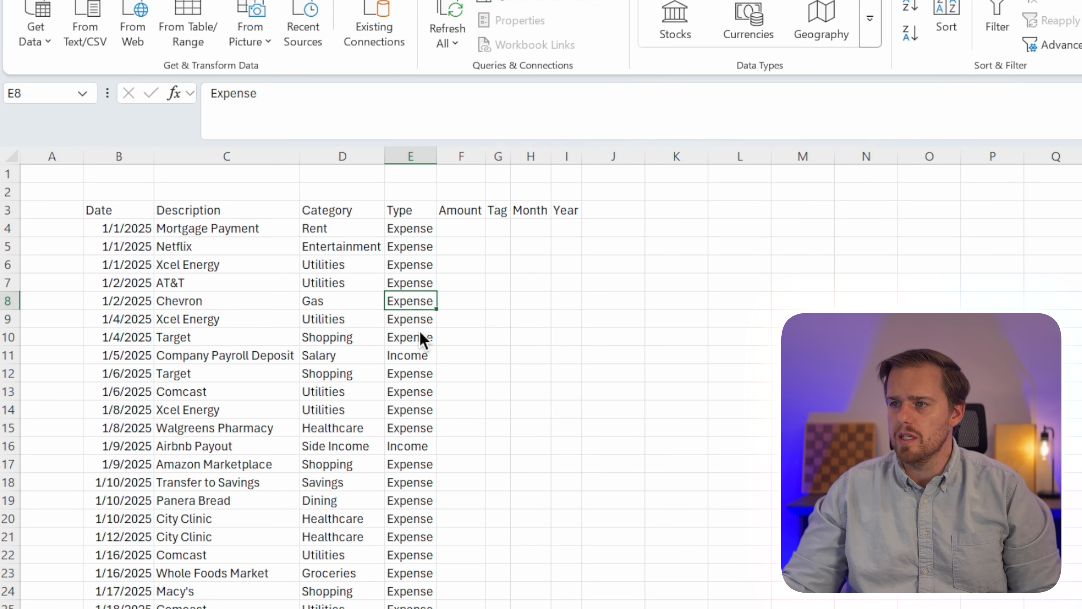
Paste the transaction amounts into the Amount column, starting in F4 with $1,700.00
{"action": "scroll", "coordinate": [423, 411], "scroll_direction": "down", "scroll_amount": 20}
{"action": "scroll", "coordinate": [426, 412], "scroll_direction": "up", "scroll_amount": 20}
{"action": "left_click", "coordinate": [463, 192]}
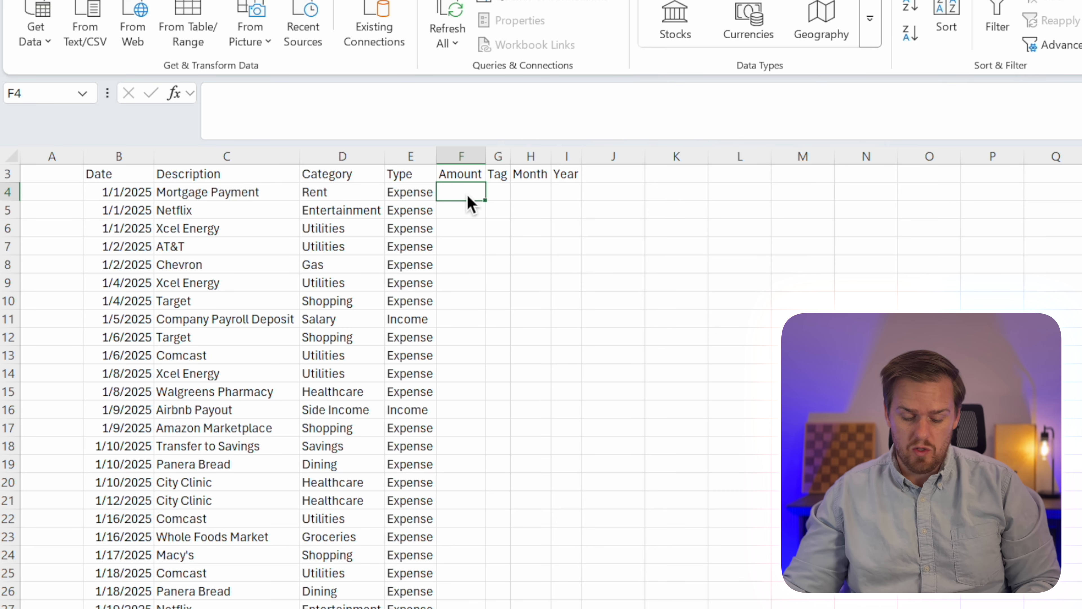
{"action": "key", "text": "ctrl+v"}
Restrict the Tag cell G4 to an in-cell dropdown list sourced from Inputs!$D$5:$D$17
{"action": "left_click", "coordinate": [522, 201]}
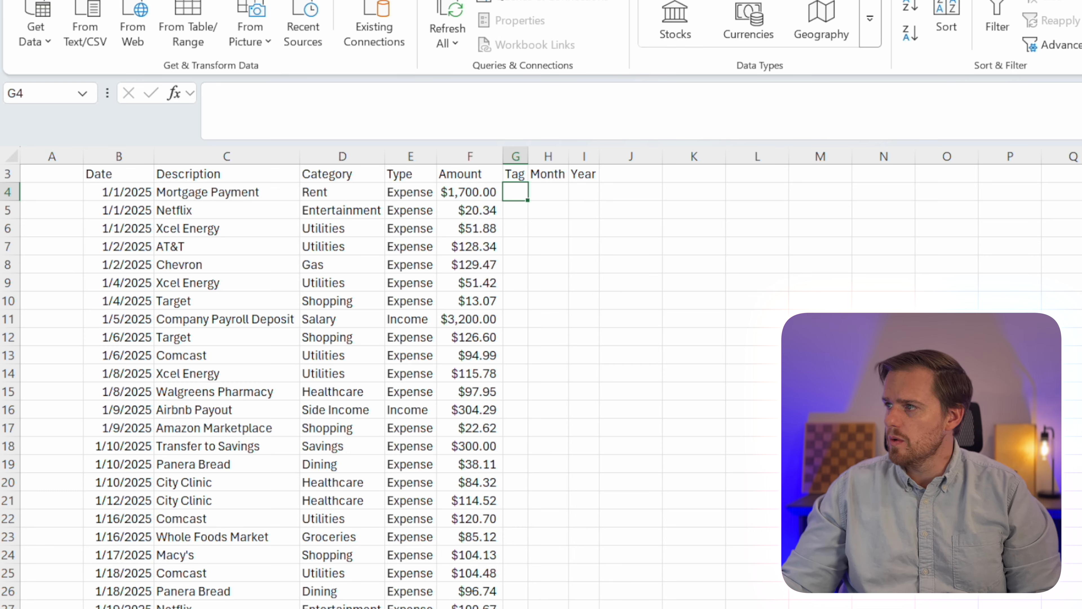
{"action": "key", "text": "alt+a"}
{"action": "key", "text": "v"}
{"action": "key", "text": "v"}
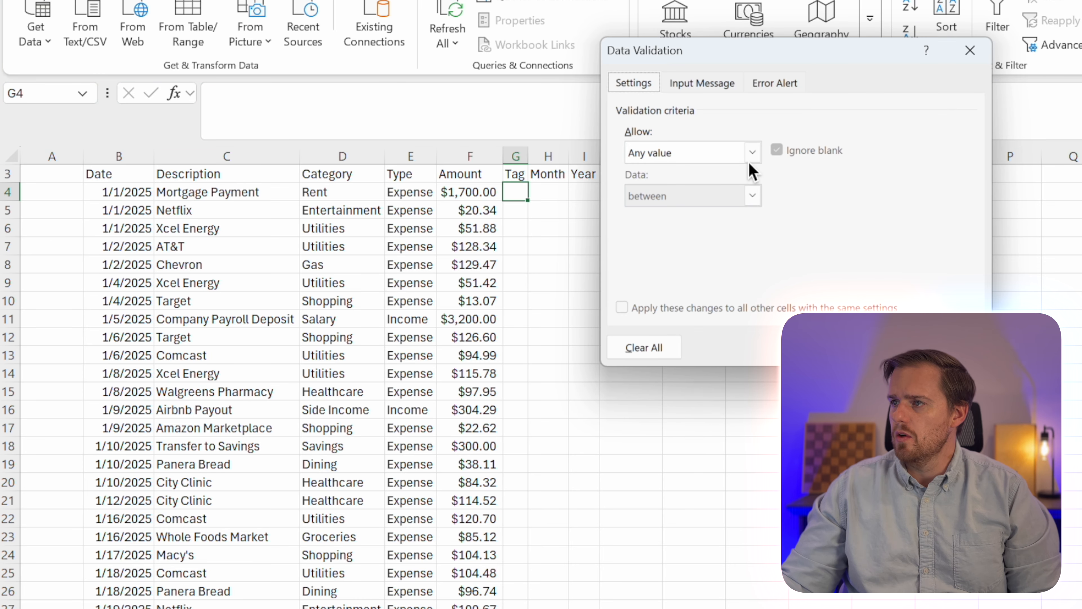
{"action": "left_click", "coordinate": [753, 154]}
{"action": "left_click", "coordinate": [720, 212]}
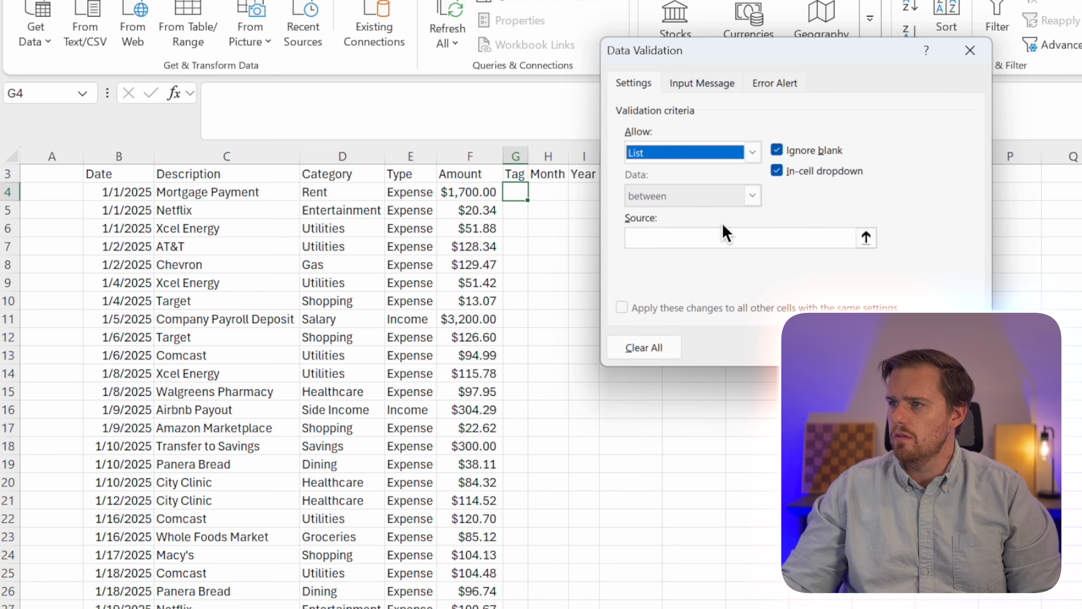
{"action": "left_click", "coordinate": [865, 236]}
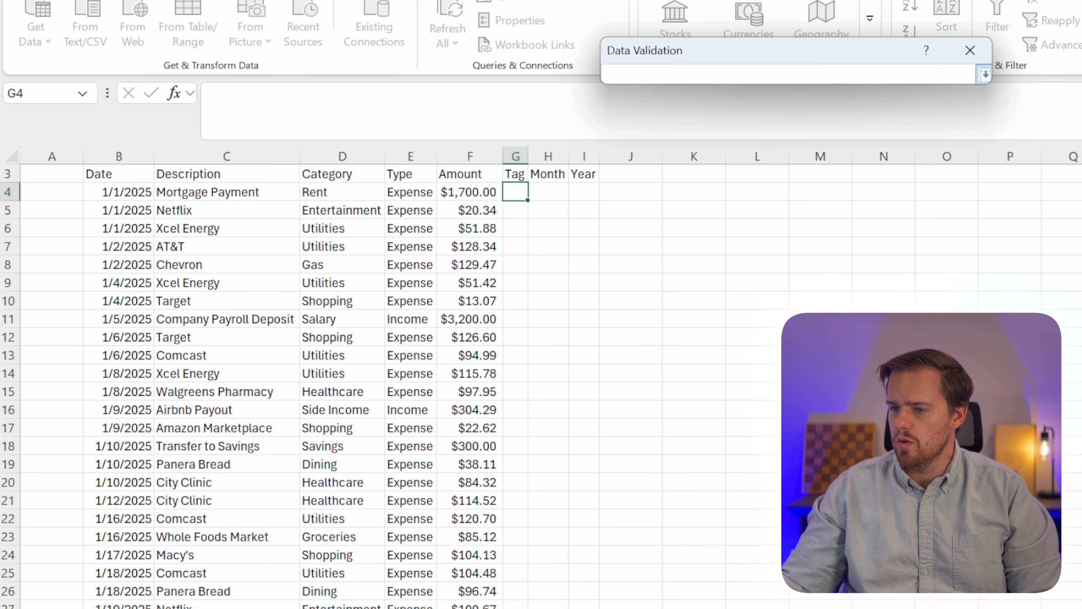
{"action": "left_click", "coordinate": [204, 607]}
{"action": "left_click_drag", "start_coordinate": [268, 247], "coordinate": [290, 485]}
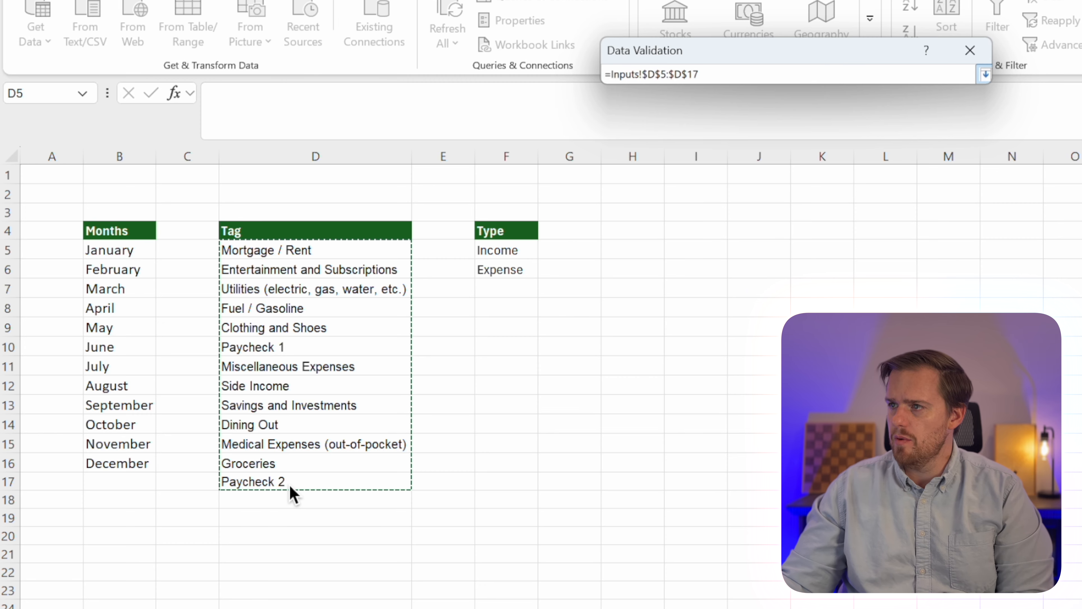
{"action": "key", "text": "Return"}
{"action": "key", "text": "Return"}
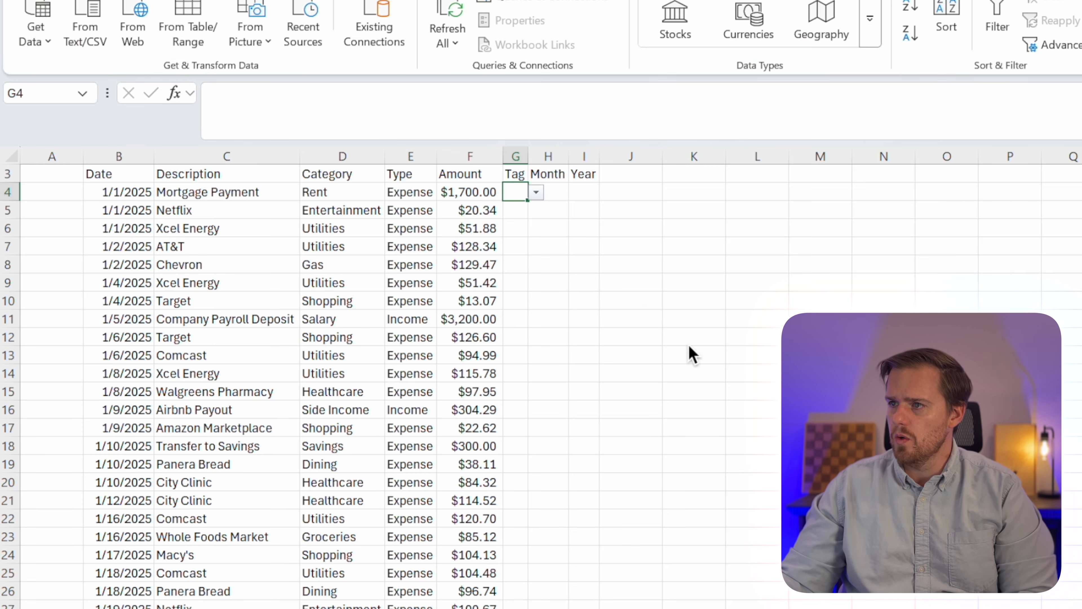
Paste the transaction tags into the Tag column from G4 down, starting with Mortgage / Rent, and autofit column G
{"action": "scroll", "coordinate": [537, 208], "scroll_direction": "up", "scroll_amount": 1}
{"action": "key", "text": "Up"}
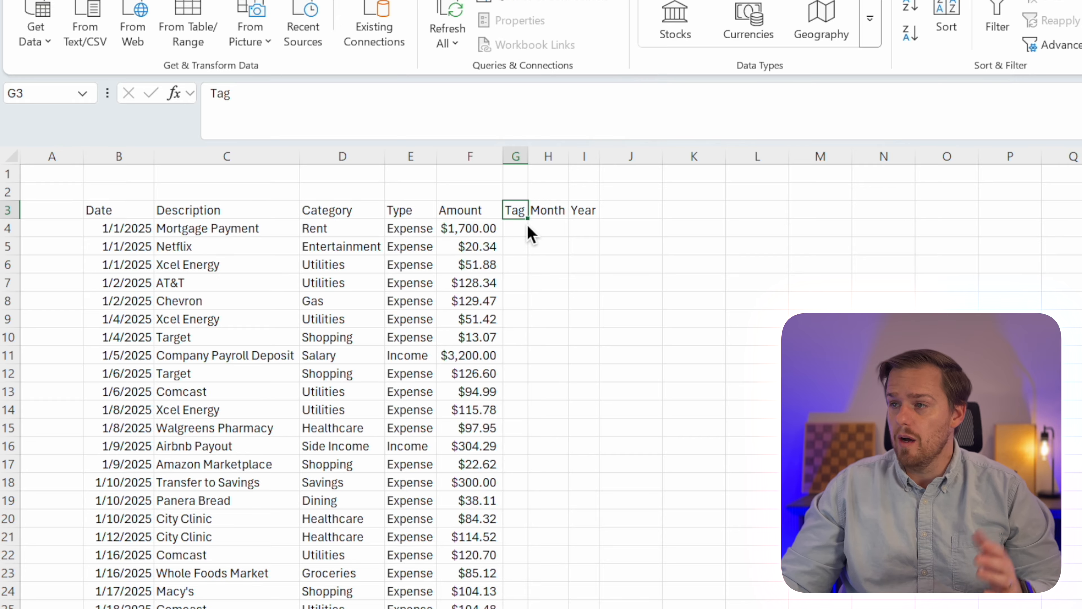
{"action": "left_click", "coordinate": [527, 227]}
{"action": "key", "text": "ctrl+v"}
{"action": "double_click", "coordinate": [529, 156]}
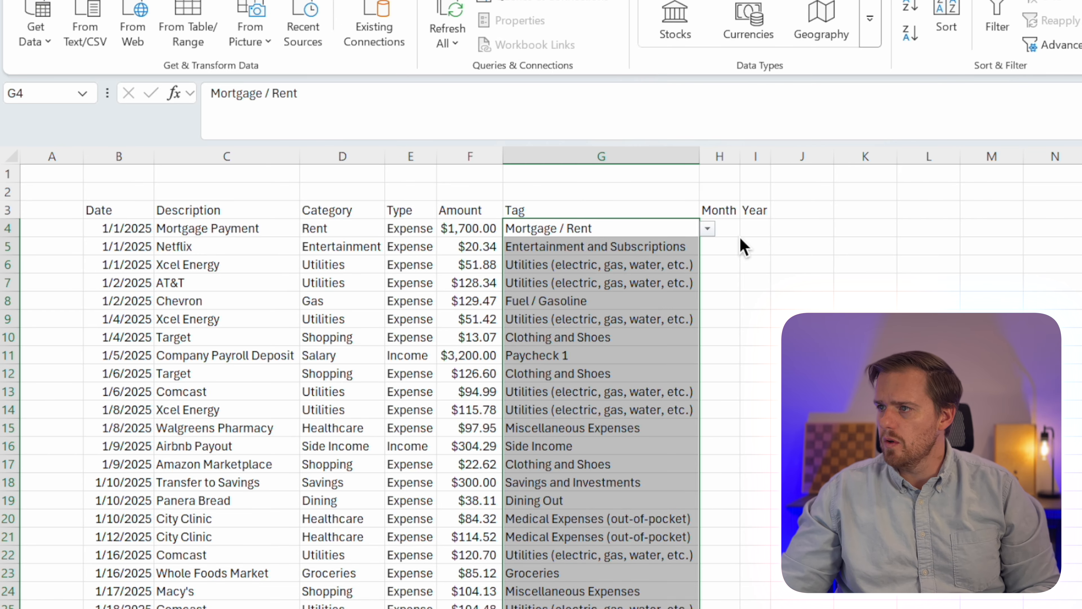
Enter =TEXT(B4,"mmmm") in H4 to return the month name of the transaction date
{"action": "left_click", "coordinate": [730, 230]}
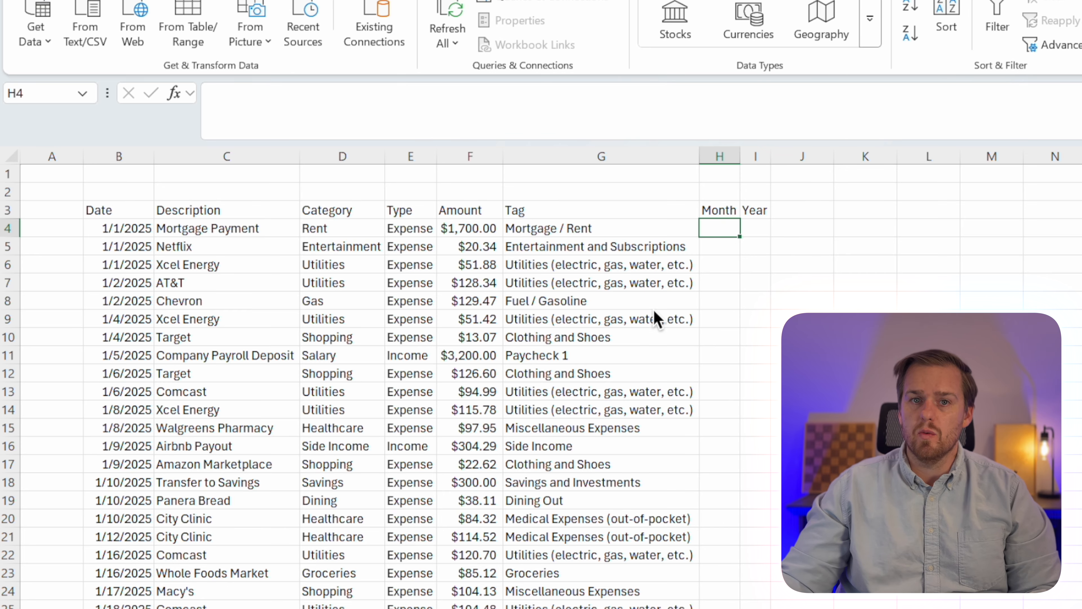
{"action": "type", "text": "=te"}
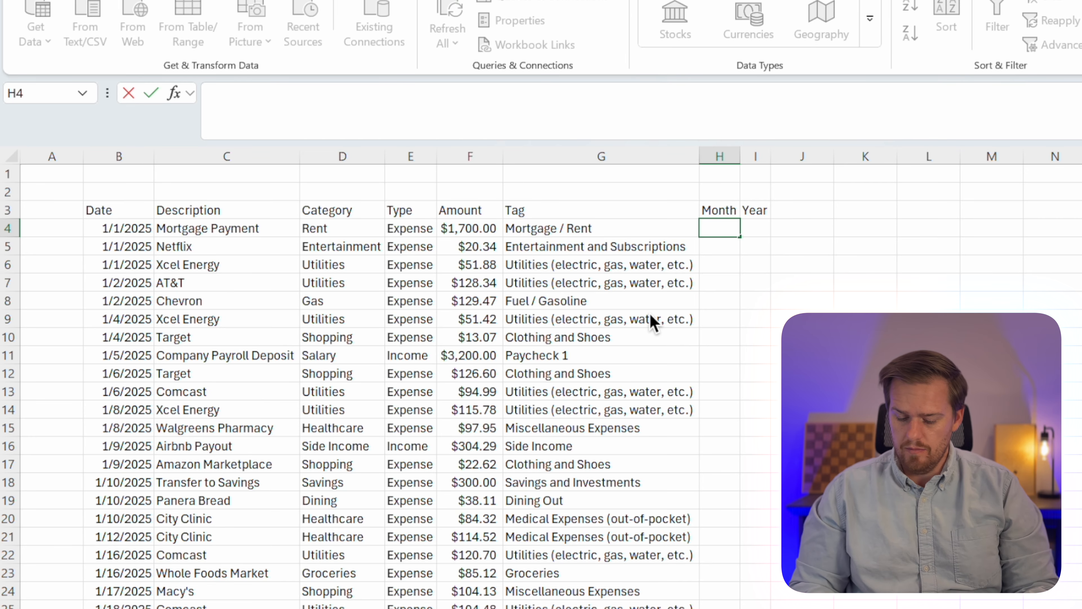
{"action": "key", "text": "Tab"}
{"action": "key", "text": "Left"}
{"action": "key", "text": "Left"}
{"action": "key", "text": "Left"}
{"action": "key", "text": "Left"}
{"action": "key", "text": "Left"}
{"action": "key", "text": "Left"}
{"action": "type", "text": ","}
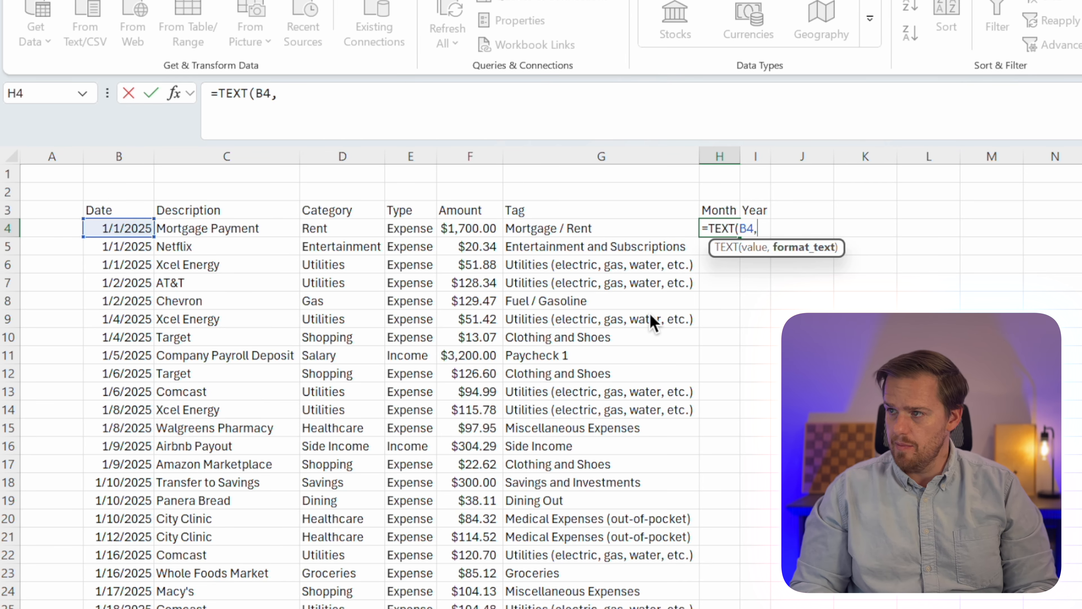
{"action": "type", "text": "\"mmmm"}
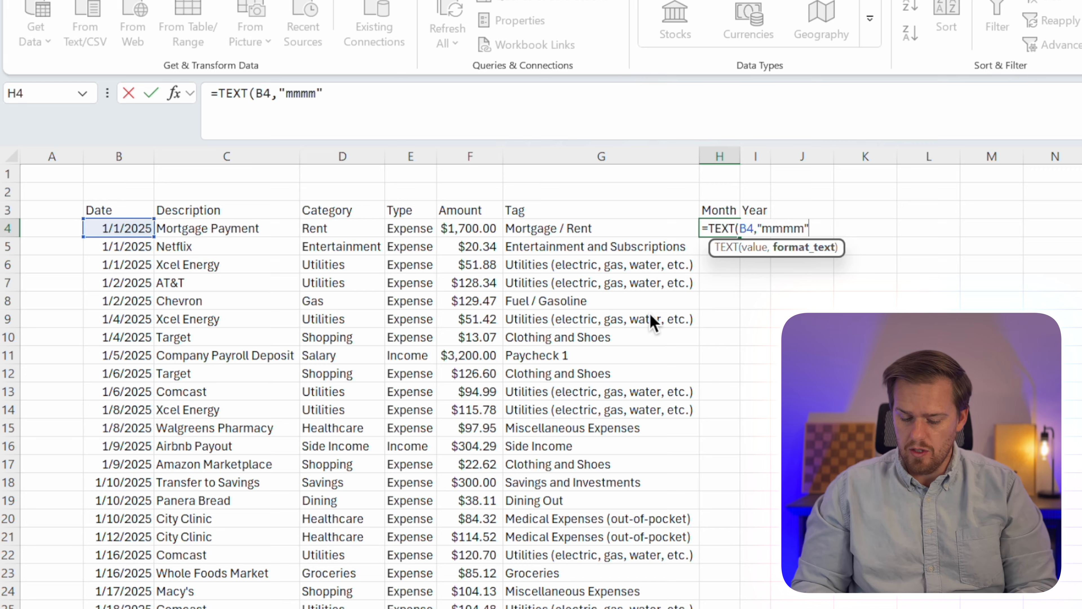
{"action": "type", "text": "\")"}
{"action": "key", "text": "Return"}
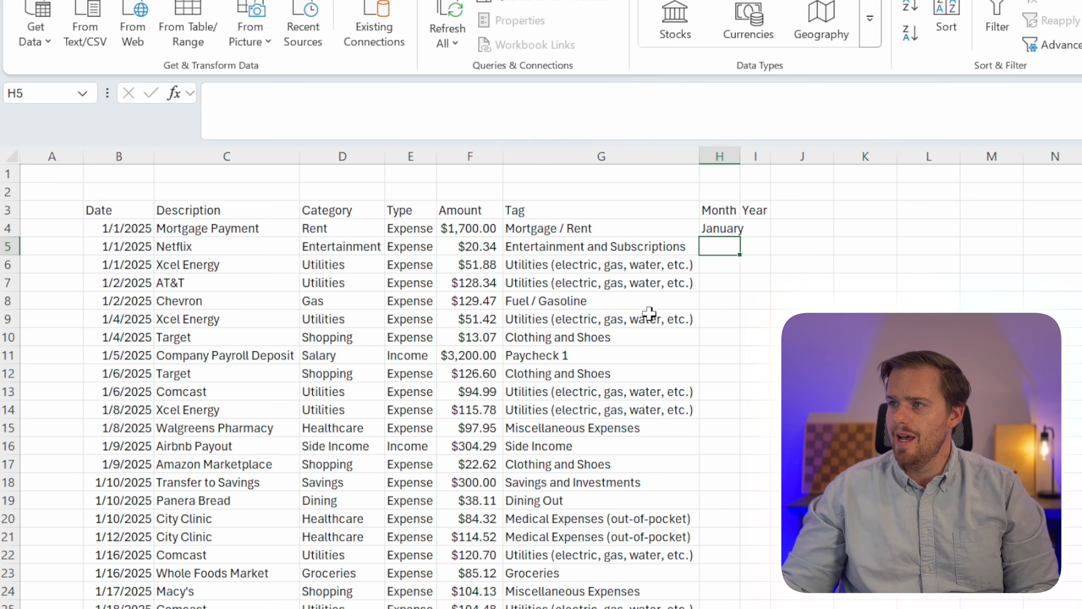
Autofit column H, copy the H4 month formula down all transaction rows, and check the formula in H132
{"action": "double_click", "coordinate": [740, 157]}
{"action": "left_click", "coordinate": [730, 229]}
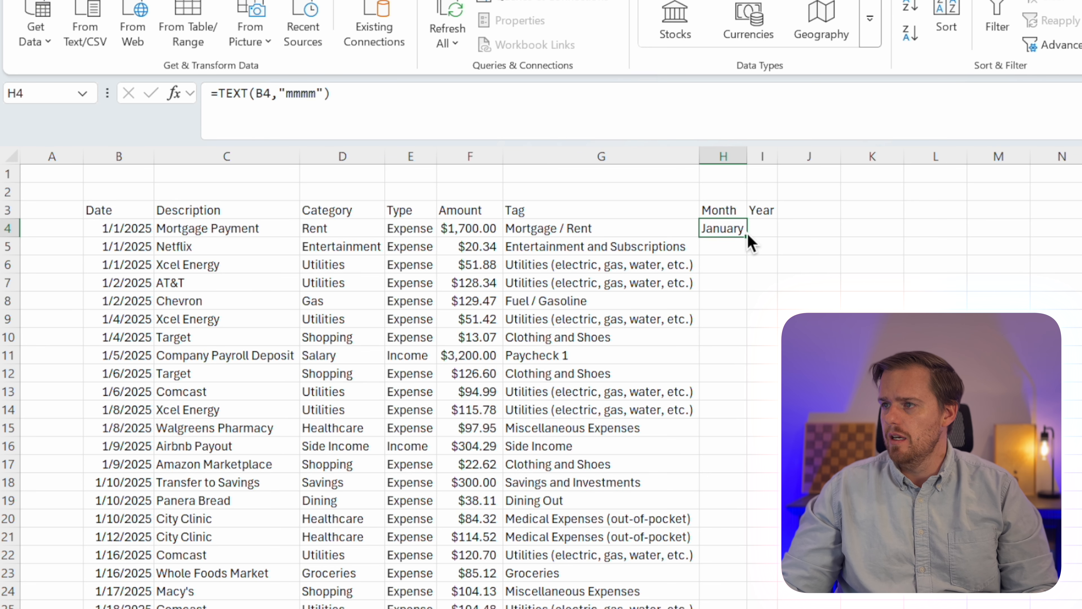
{"action": "double_click", "coordinate": [746, 236]}
{"action": "scroll", "coordinate": [749, 416], "scroll_direction": "down", "scroll_amount": 20}
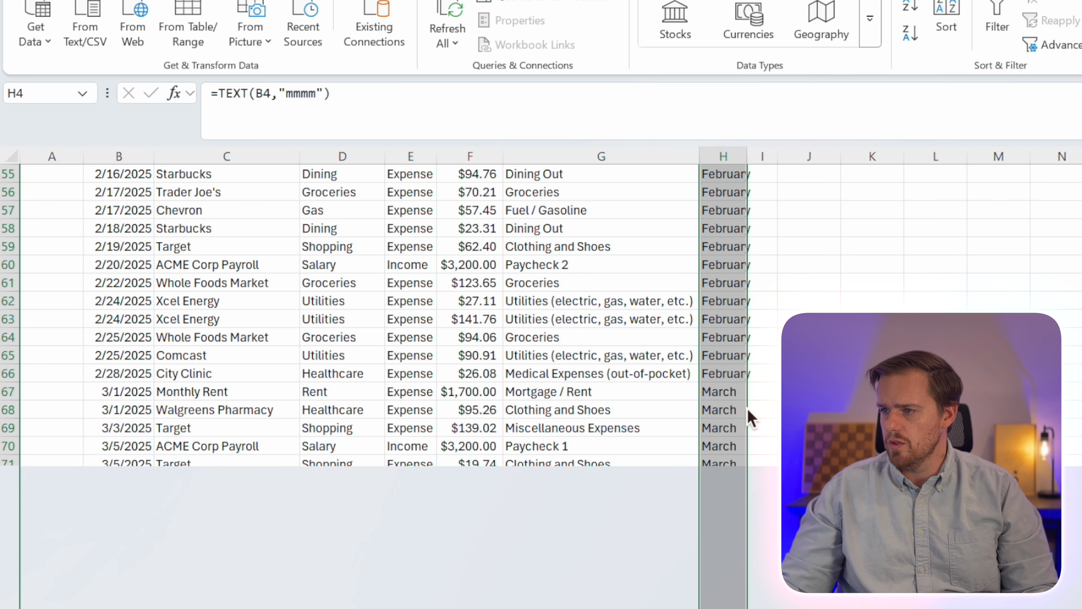
{"action": "scroll", "coordinate": [750, 421], "scroll_direction": "down", "scroll_amount": 4}
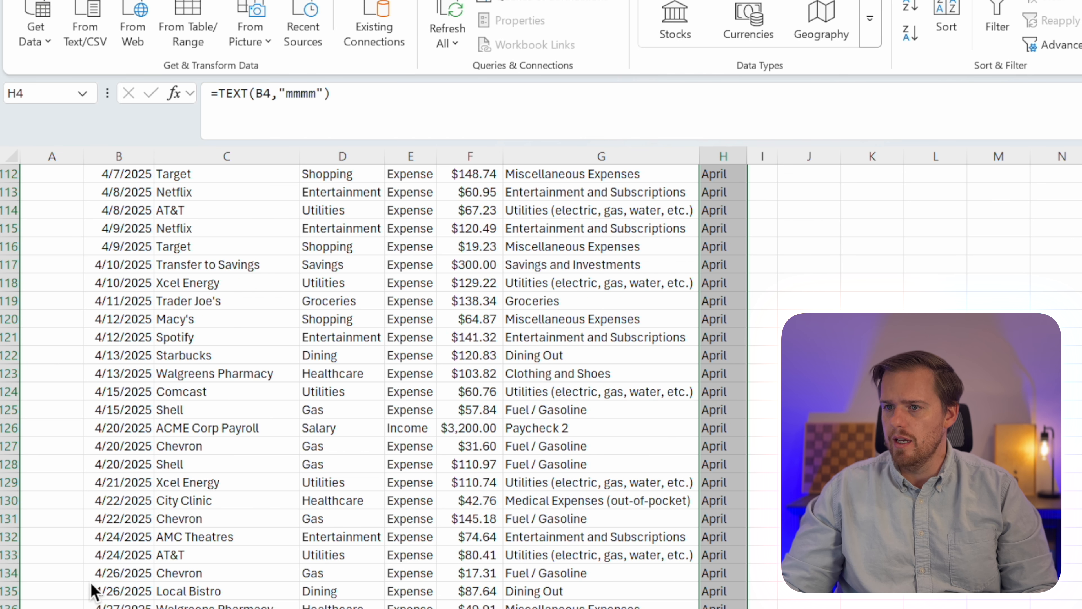
{"action": "left_click", "coordinate": [113, 538]}
{"action": "double_click", "coordinate": [731, 536]}
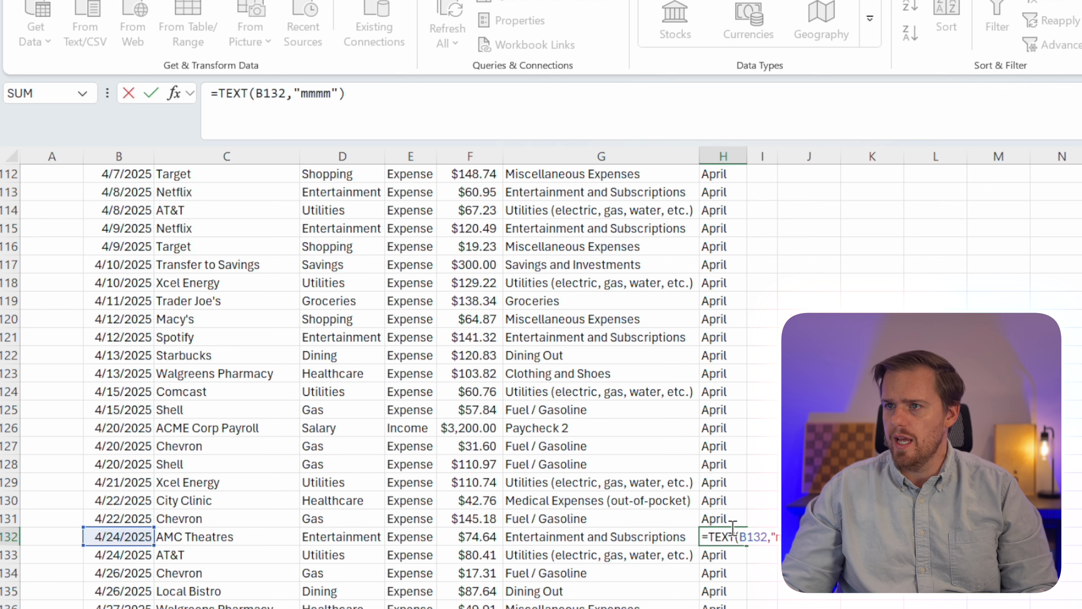
{"action": "key", "text": "Escape"}
{"action": "scroll", "coordinate": [732, 536], "scroll_direction": "up", "scroll_amount": 20}
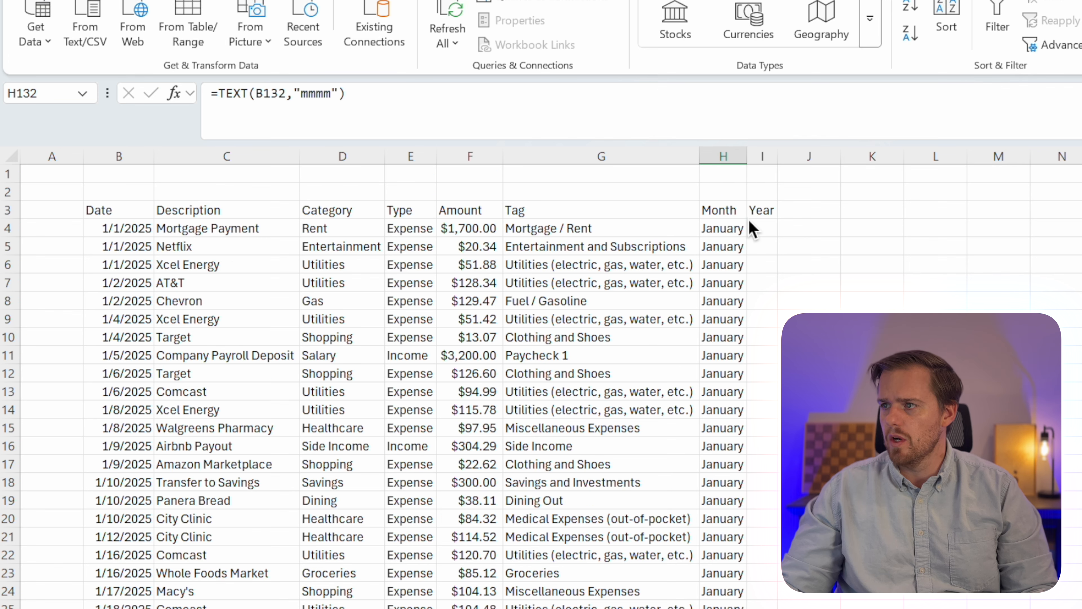
Enter =TEXT(B4,"yyyy") in I4 to return the year of the transaction date
{"action": "left_click", "coordinate": [753, 228]}
{"action": "type", "text": "=TEXT("}
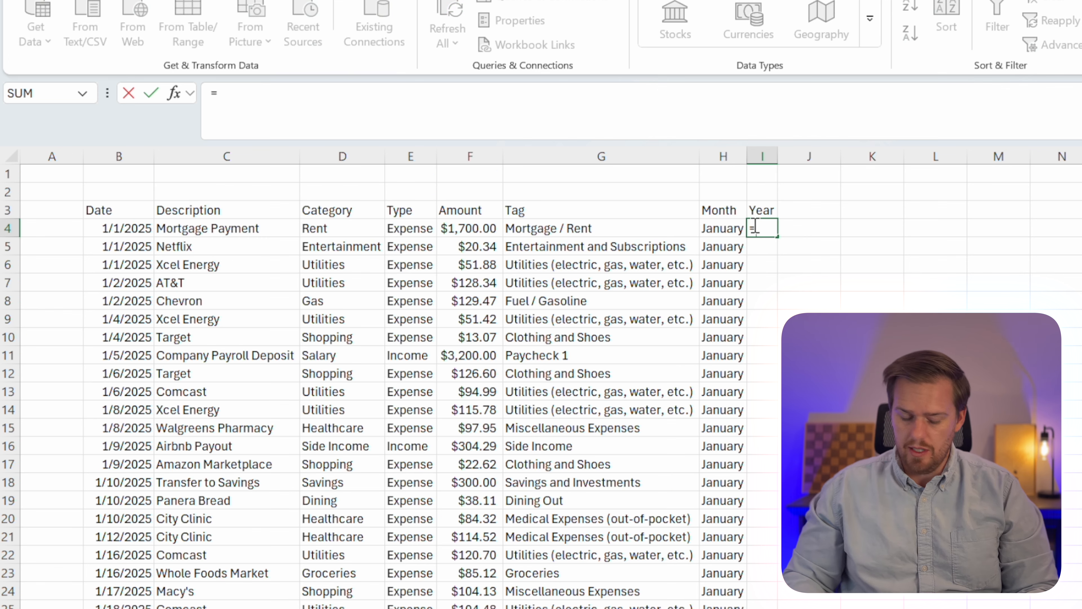
{"action": "key", "text": "Left"}
{"action": "key", "text": "Left"}
{"action": "key", "text": "Left"}
{"action": "key", "text": "Left"}
{"action": "key", "text": "Left"}
{"action": "key", "text": "Left"}
{"action": "key", "text": "Left"}
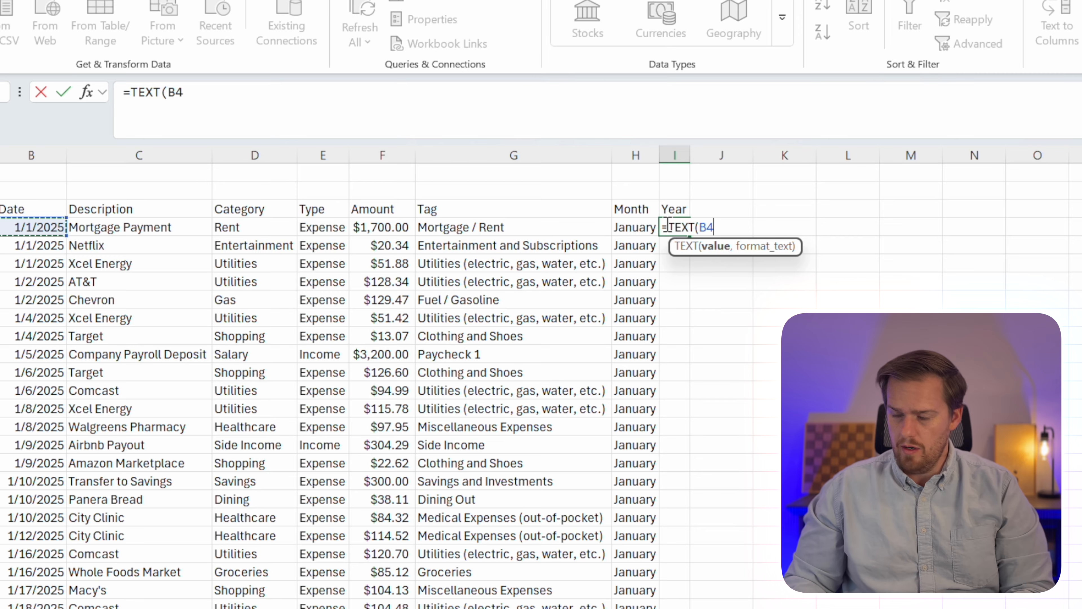
{"action": "type", "text": ","}
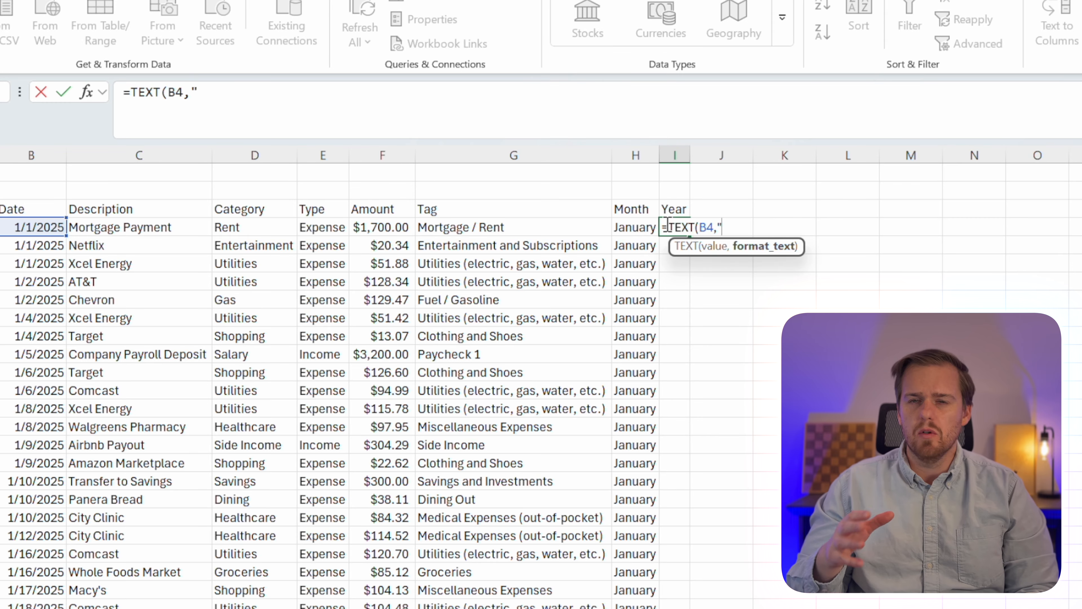
{"action": "type", "text": "\"yyyy"}
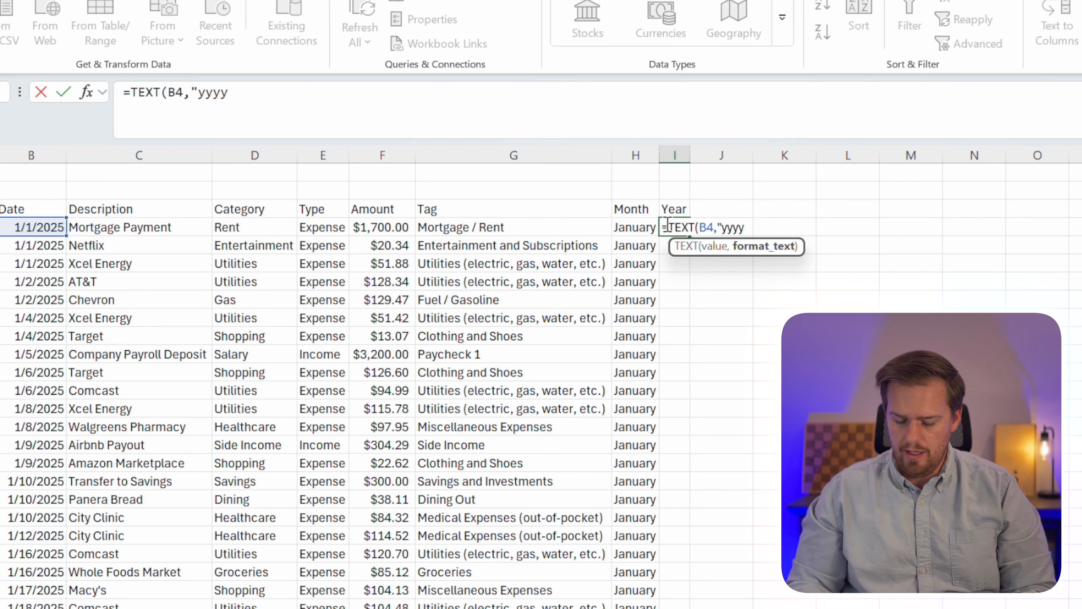
{"action": "type", "text": "\")"}
{"action": "key", "text": "Return"}
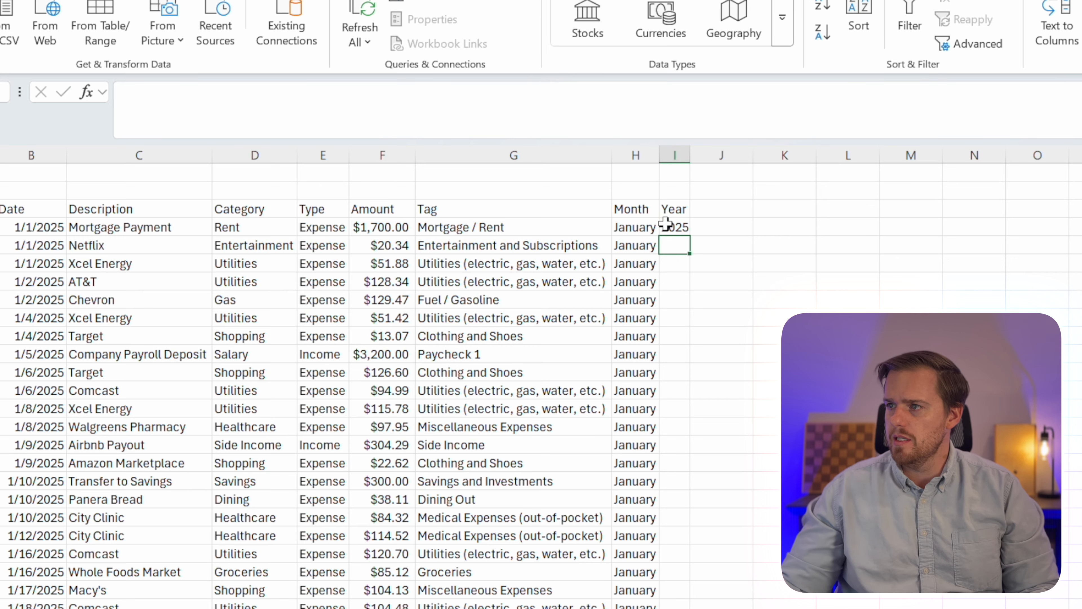
Copy the I4 year formula down all transaction rows, widen column I slightly and autofit column H
{"action": "left_click", "coordinate": [672, 226]}
{"action": "double_click", "coordinate": [687, 236]}
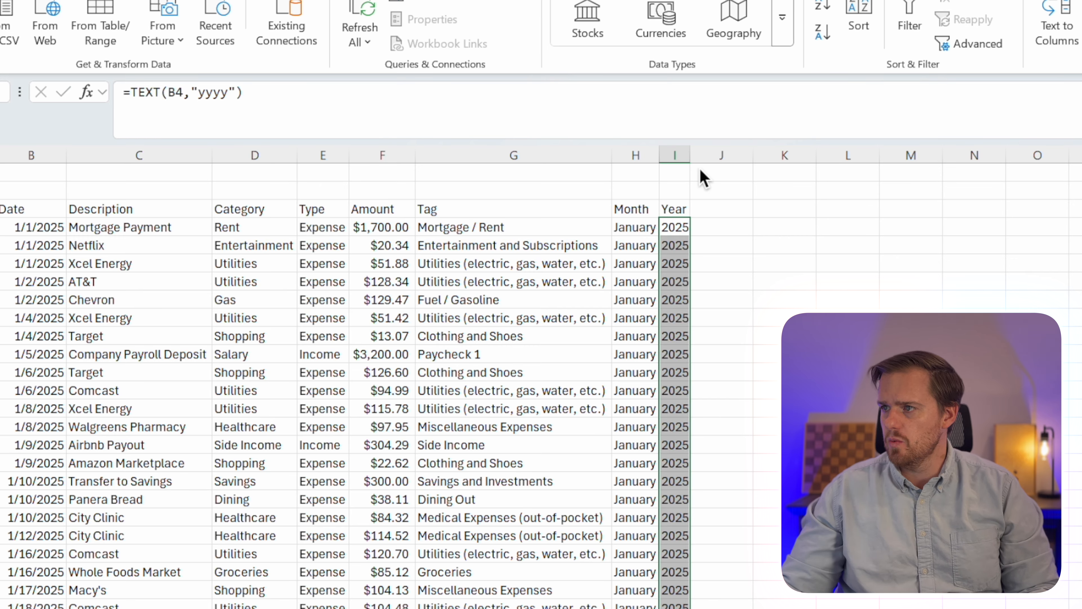
{"action": "left_click_drag", "start_coordinate": [690, 155], "coordinate": [693, 155]}
{"action": "double_click", "coordinate": [659, 156]}
{"action": "left_click", "coordinate": [272, 241]}
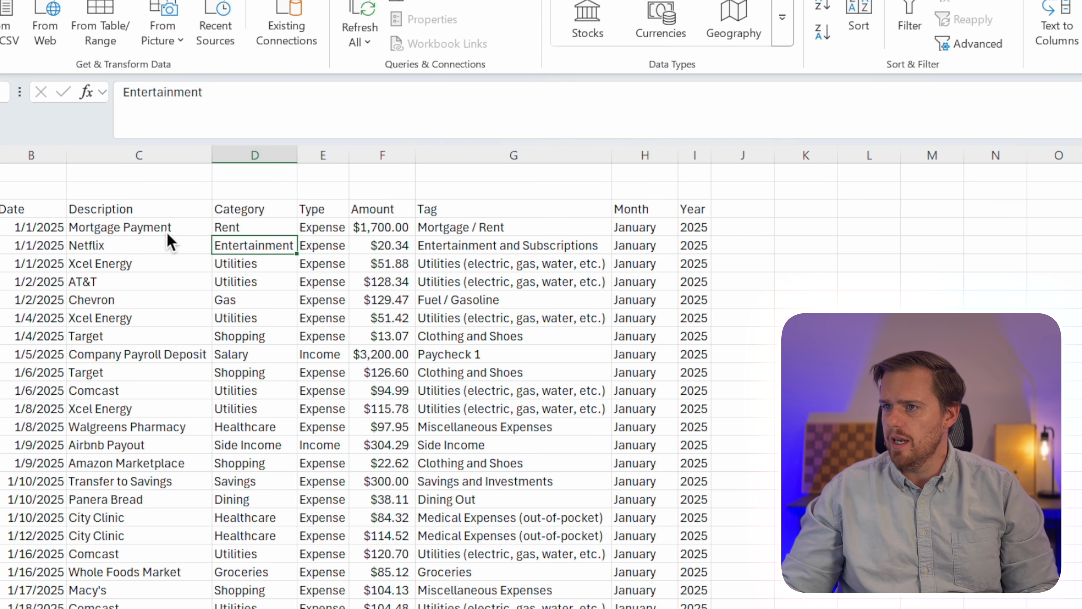
Convert the whole transactions range, from the Date header in B3 through the Year column, into an Excel table
{"action": "left_click", "coordinate": [0, 212]}
{"action": "left_click", "coordinate": [17, 208]}
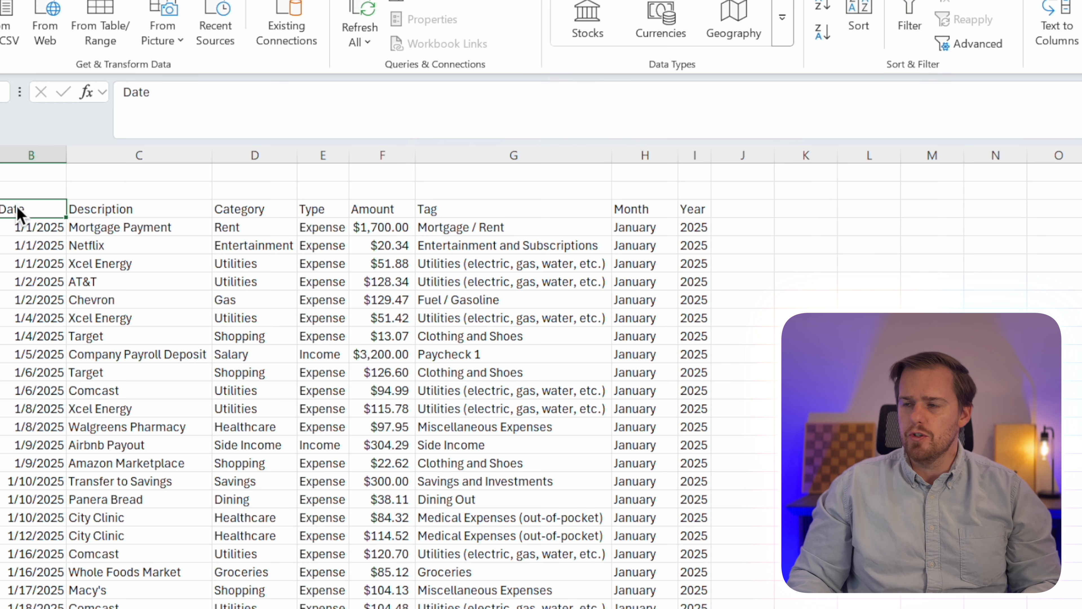
{"action": "key", "text": "ctrl+shift+Right"}
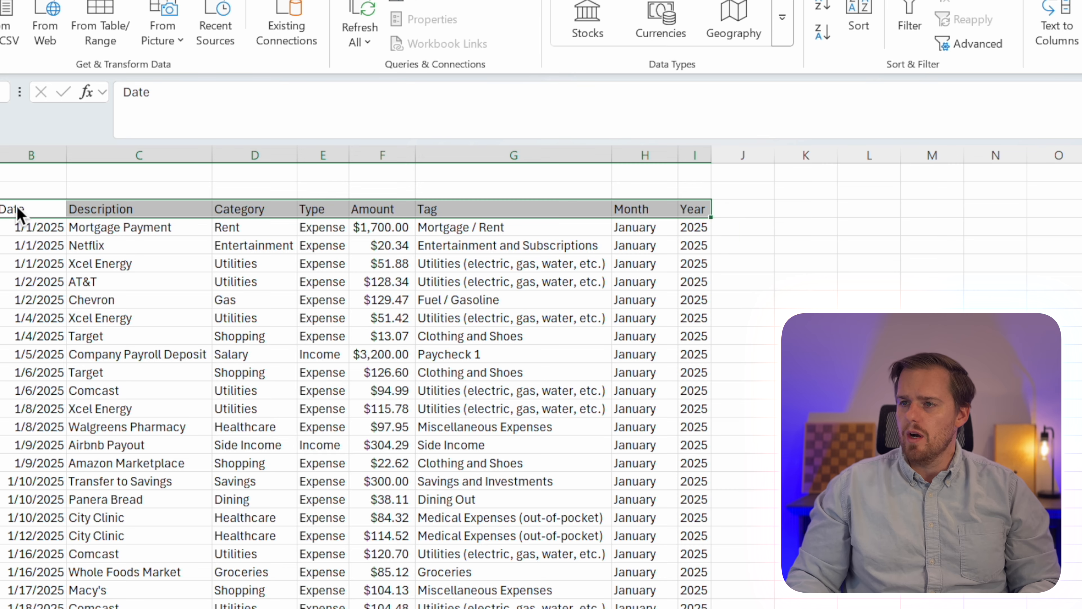
{"action": "key", "text": "ctrl+shift+Down"}
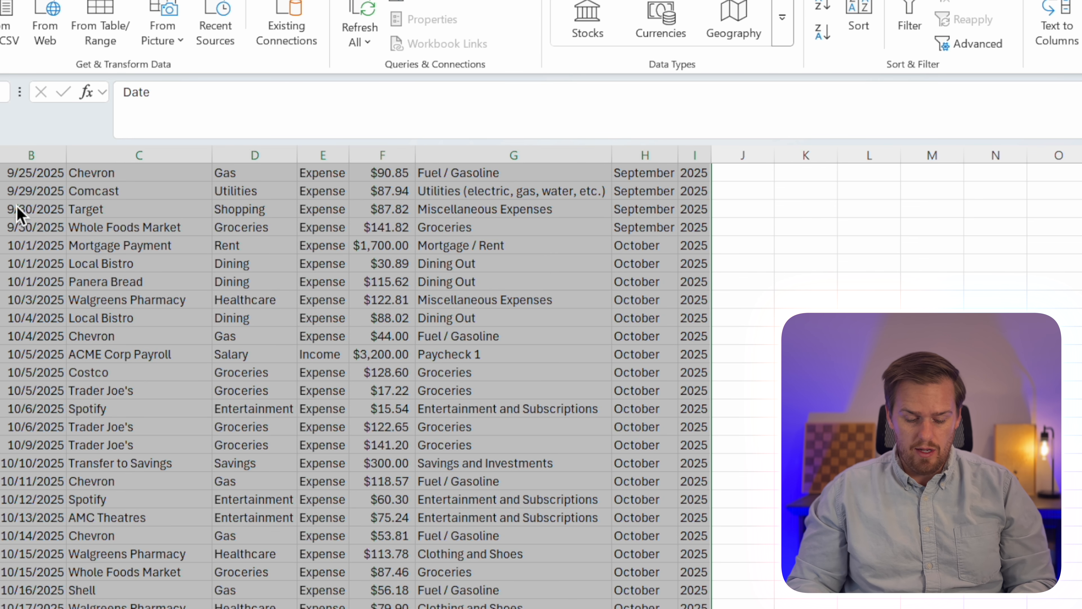
{"action": "key", "text": "alt+t"}
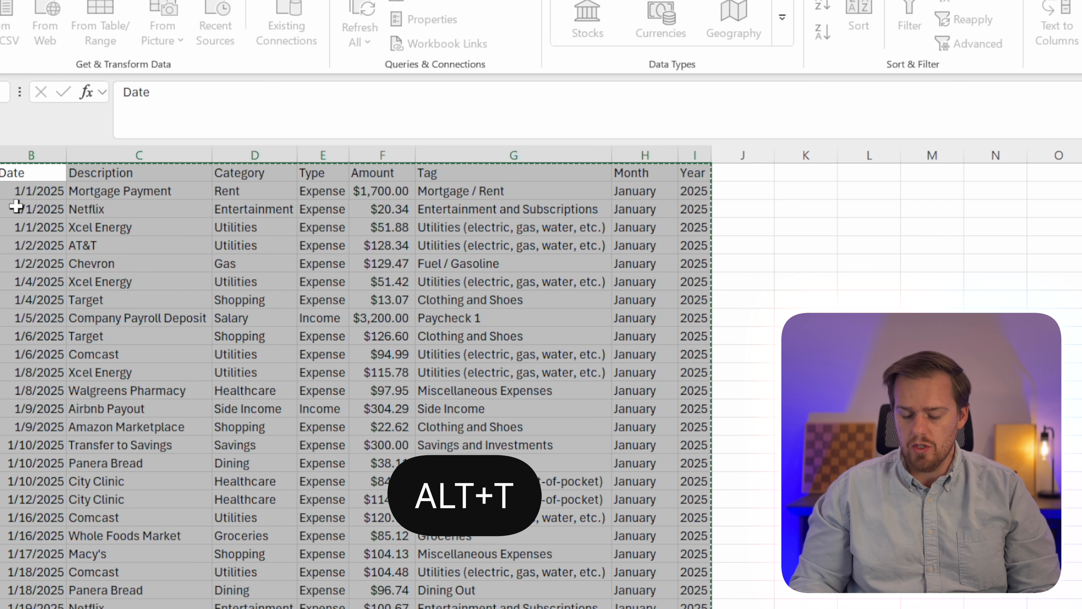
{"action": "key", "text": "Return"}
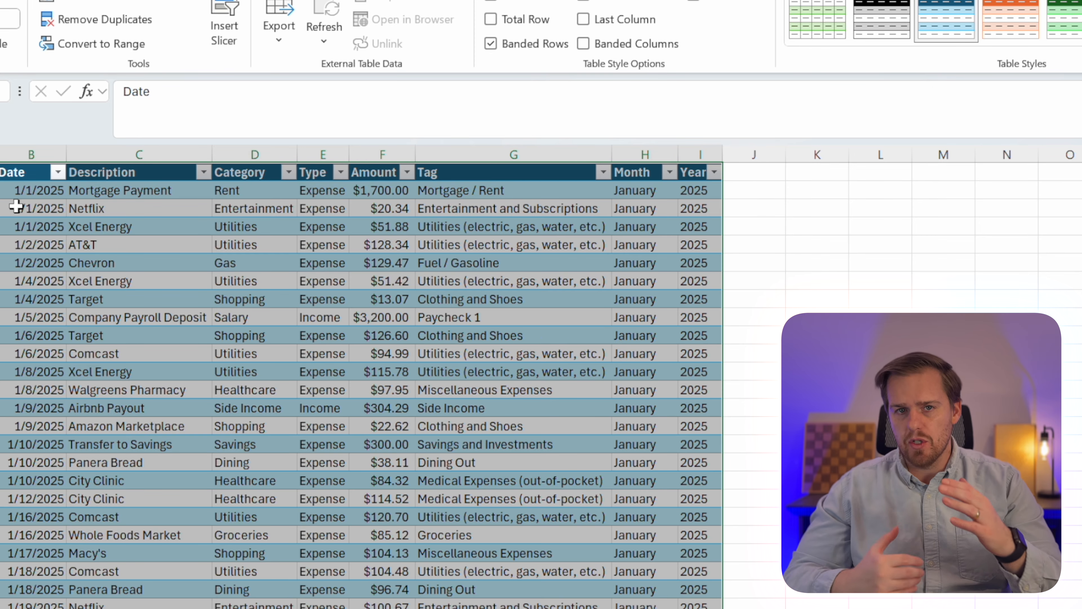
{"action": "left_click", "coordinate": [257, 320]}
{"action": "scroll", "coordinate": [258, 321], "scroll_direction": "up", "scroll_amount": 1}
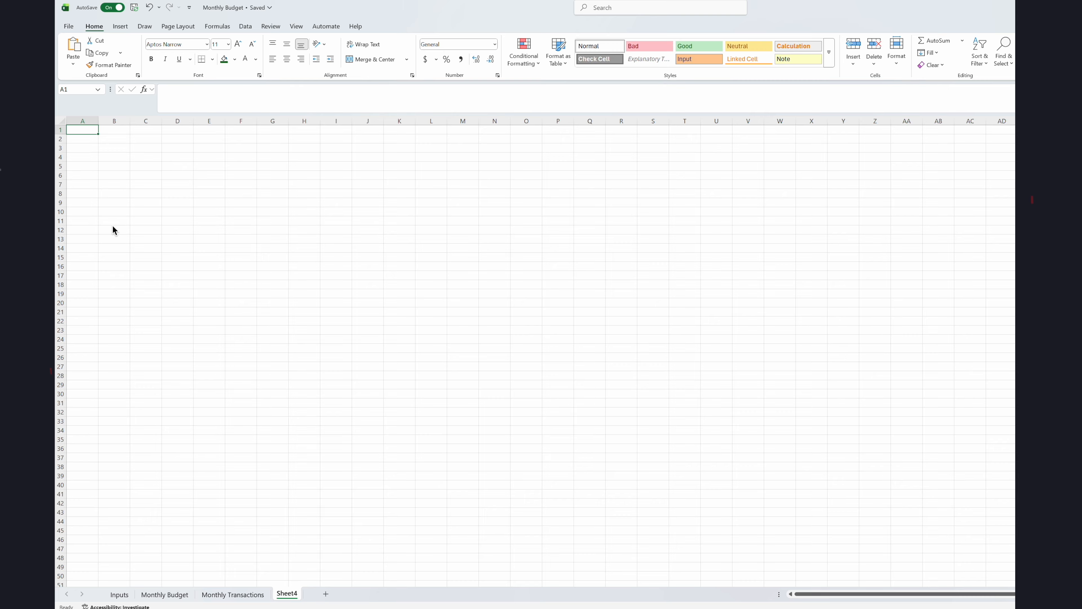
Rename the blank sheet Sheet4 as Dashboard
{"action": "key", "text": "alt"}
{"action": "key", "text": "h"}
{"action": "key", "text": "o"}
{"action": "key", "text": "r"}
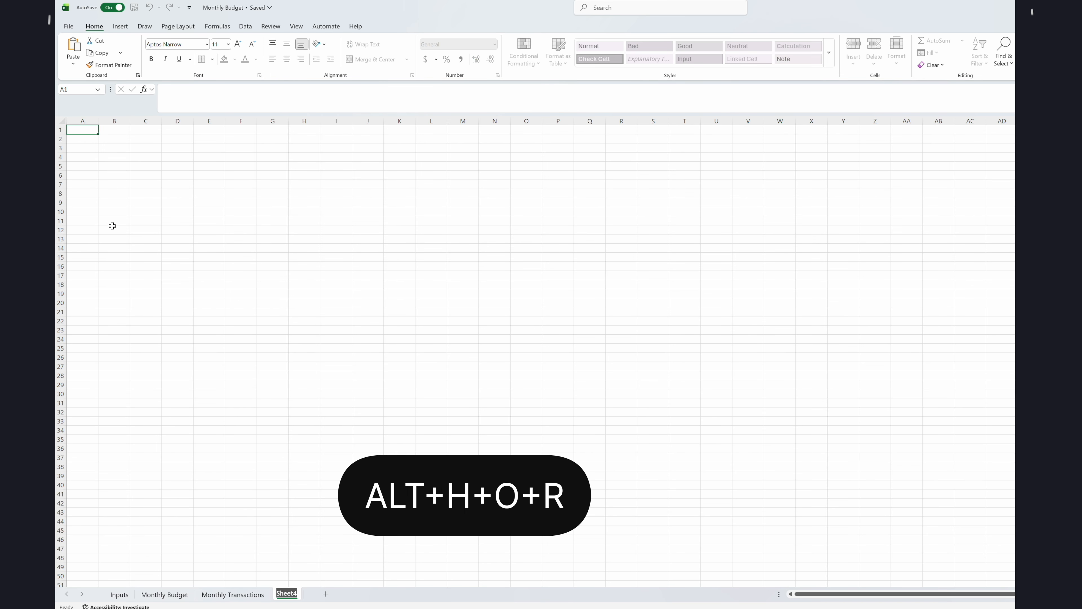
{"action": "type", "text": "Das"}
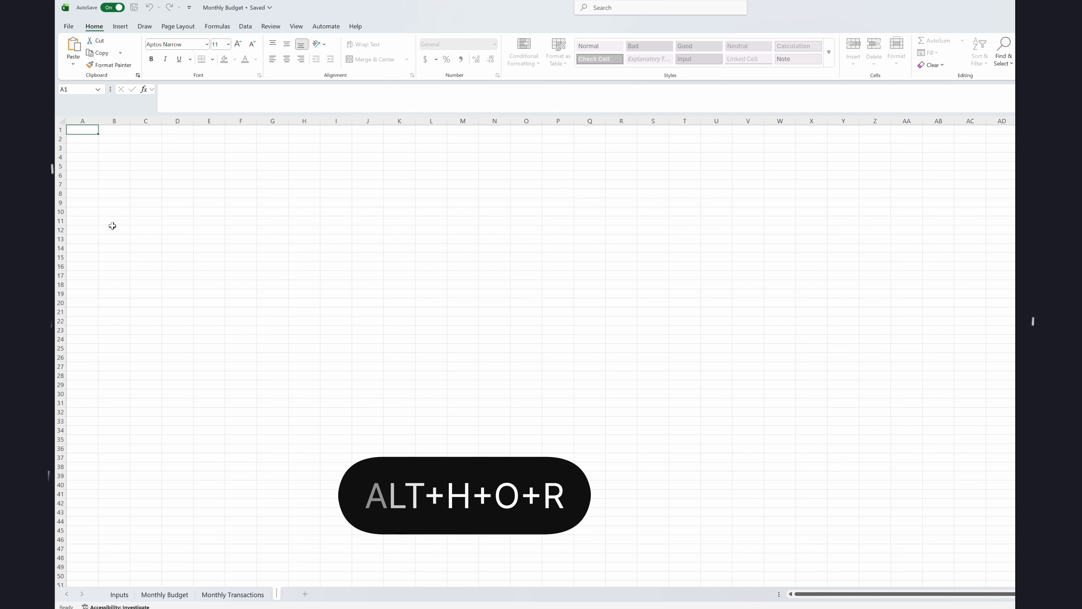
{"action": "type", "text": "hboard"}
{"action": "key", "text": "Return"}
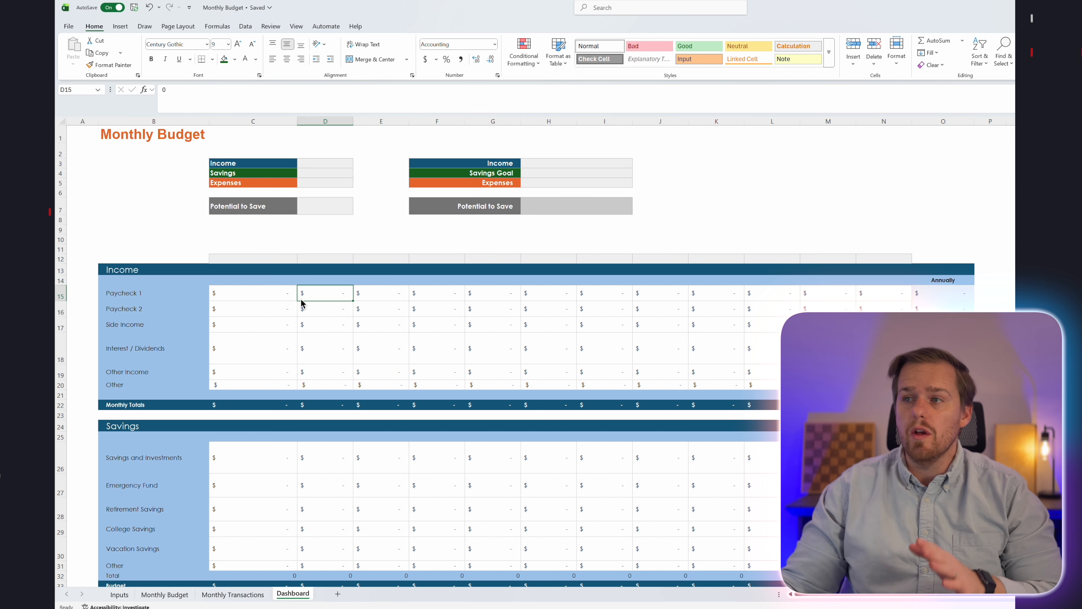
Examine the Dashboard layout, from the title and summary blocks down through the Income, Savings and Expenses sections
{"action": "left_click", "coordinate": [112, 140]}
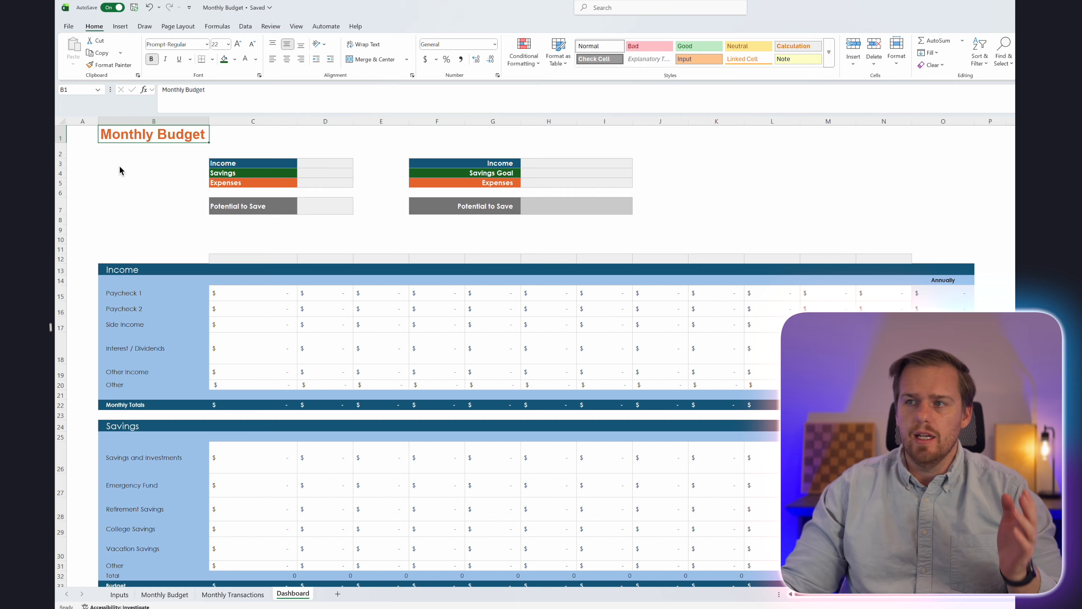
{"action": "left_click", "coordinate": [215, 164]}
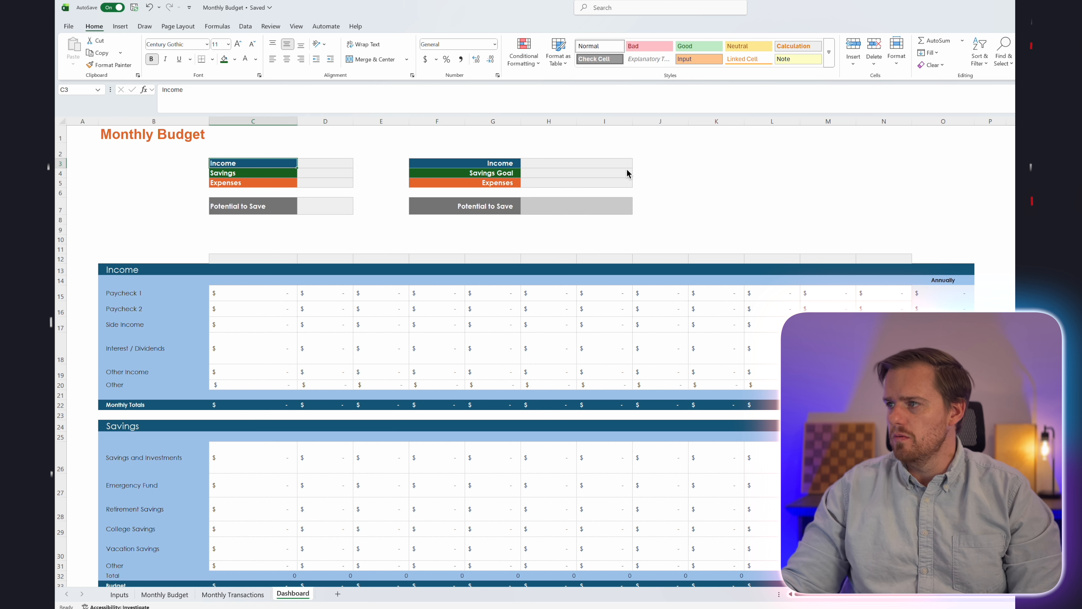
{"action": "left_click_drag", "start_coordinate": [220, 149], "coordinate": [350, 150]}
{"action": "left_click_drag", "start_coordinate": [492, 155], "coordinate": [605, 154]}
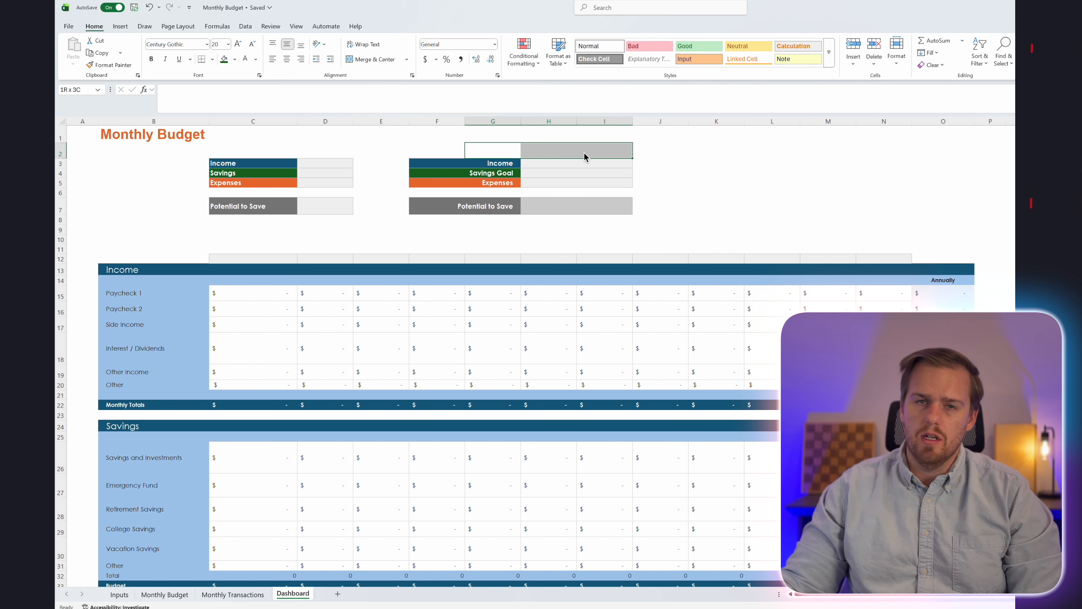
{"action": "scroll", "coordinate": [204, 387], "scroll_direction": "down", "scroll_amount": 2}
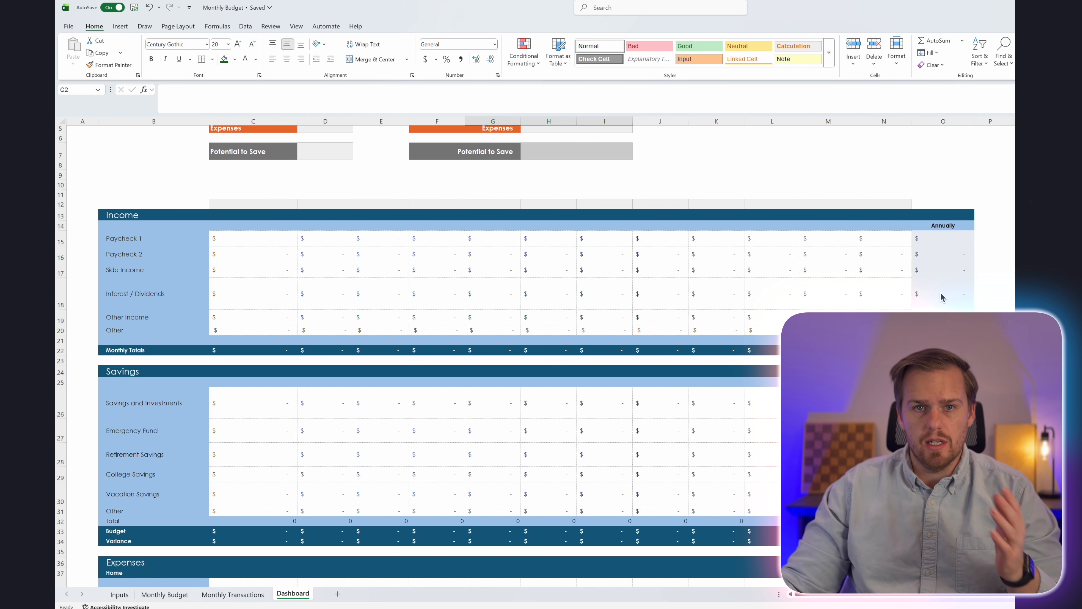
{"action": "scroll", "coordinate": [553, 320], "scroll_direction": "down", "scroll_amount": 3}
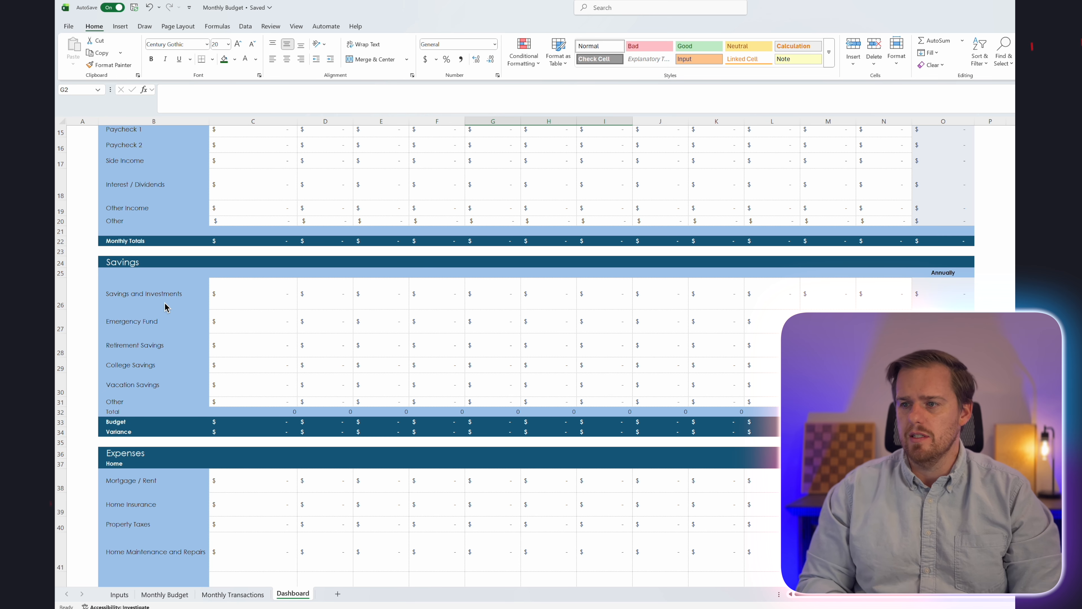
{"action": "scroll", "coordinate": [165, 307], "scroll_direction": "down", "scroll_amount": 5}
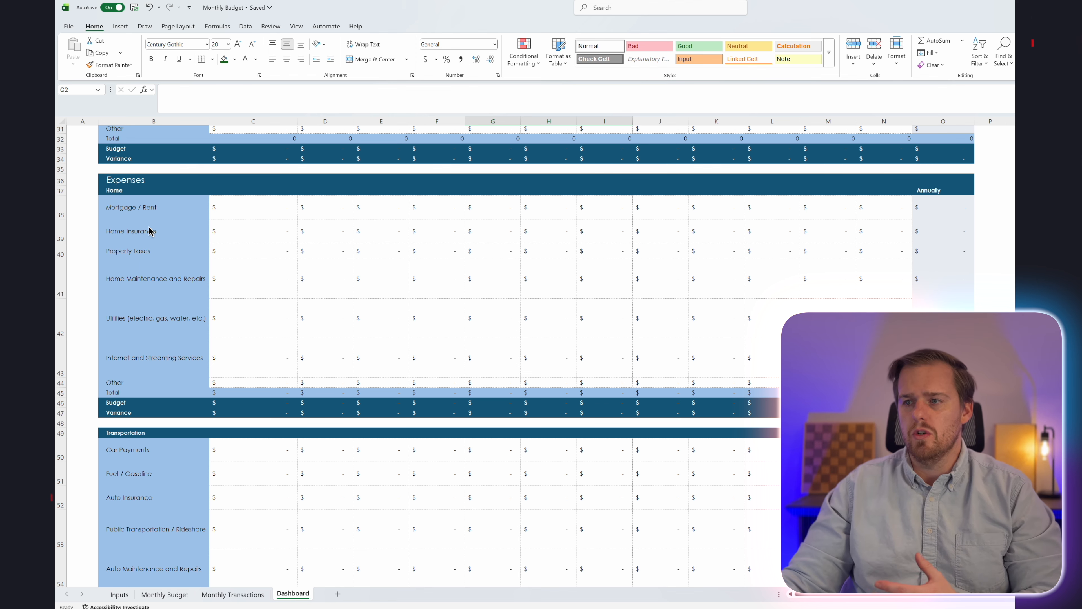
{"action": "scroll", "coordinate": [160, 242], "scroll_direction": "down", "scroll_amount": 1}
{"action": "scroll", "coordinate": [161, 243], "scroll_direction": "down", "scroll_amount": 1}
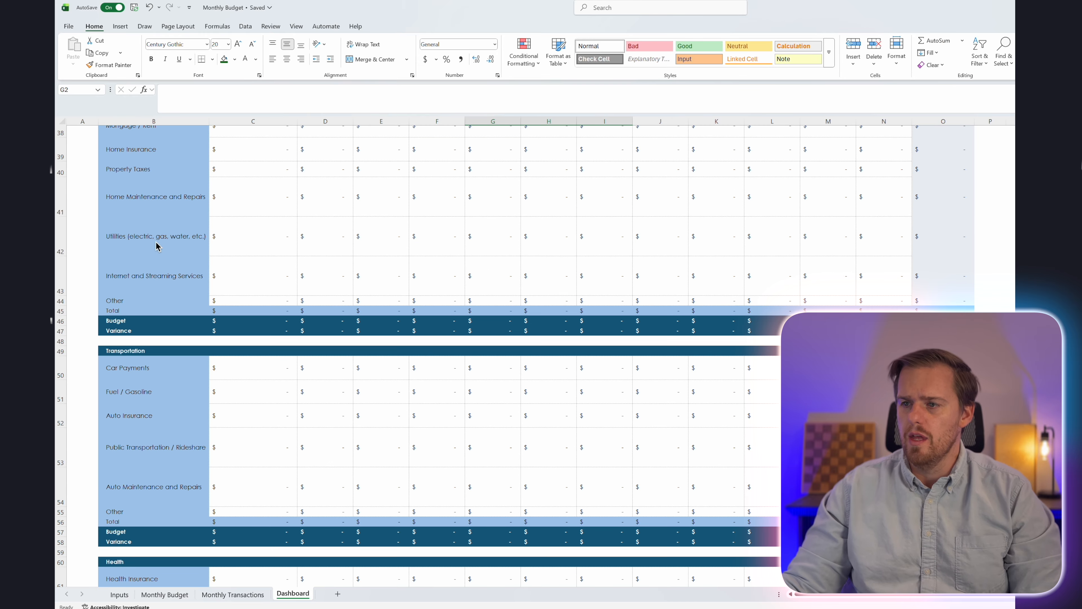
{"action": "scroll", "coordinate": [162, 315], "scroll_direction": "down", "scroll_amount": 1}
{"action": "scroll", "coordinate": [163, 316], "scroll_direction": "down", "scroll_amount": 1}
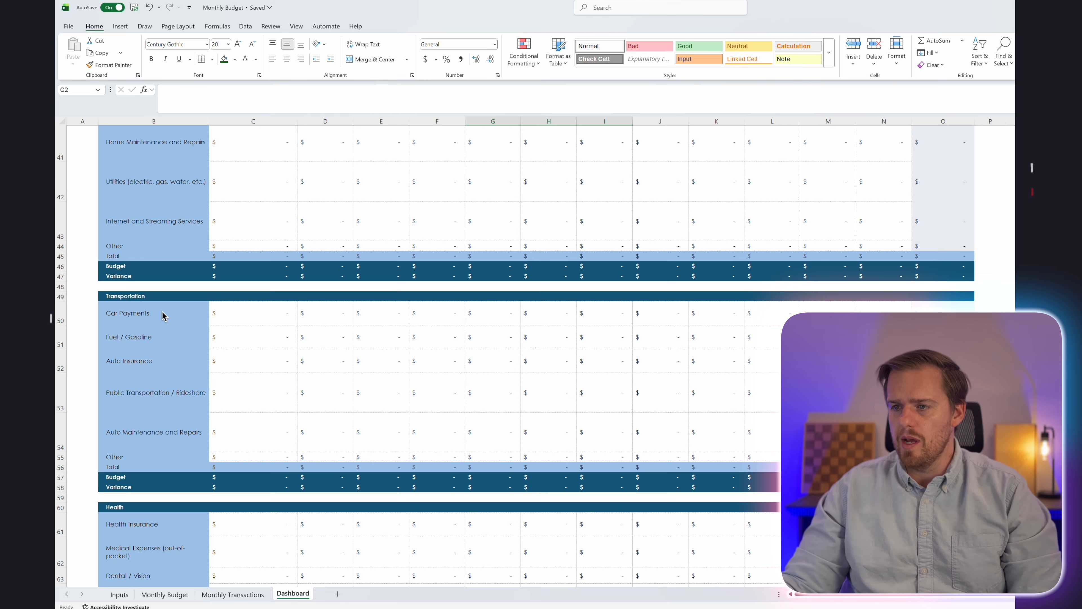
{"action": "scroll", "coordinate": [164, 310], "scroll_direction": "down", "scroll_amount": 5}
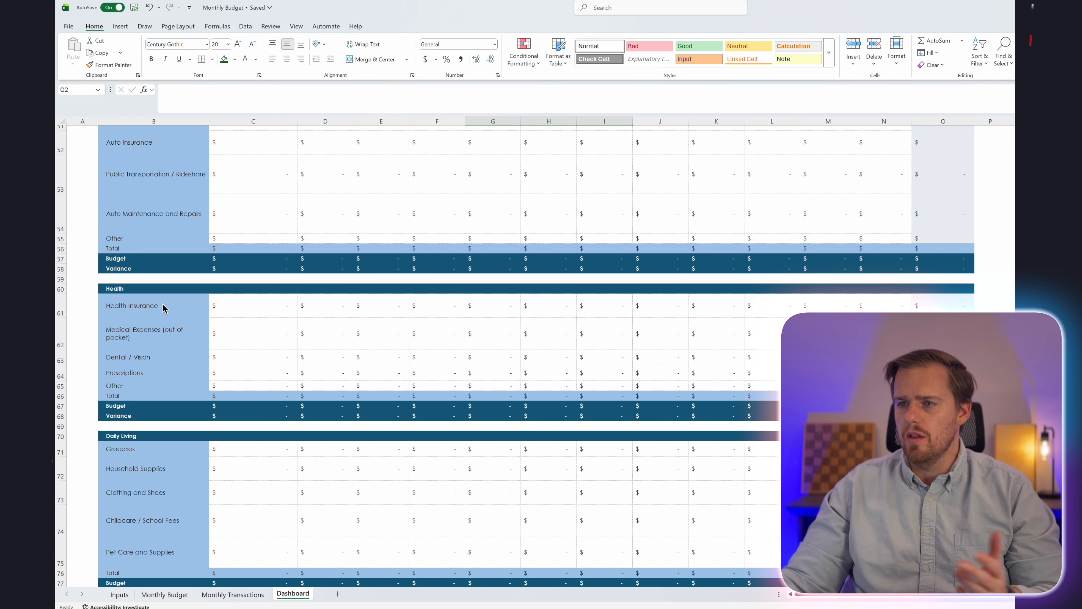
Examine the remaining Expenses sections on the Dashboard, from Health through Other and the Monthly Expense Total row
{"action": "scroll", "coordinate": [163, 307], "scroll_direction": "down", "scroll_amount": 3}
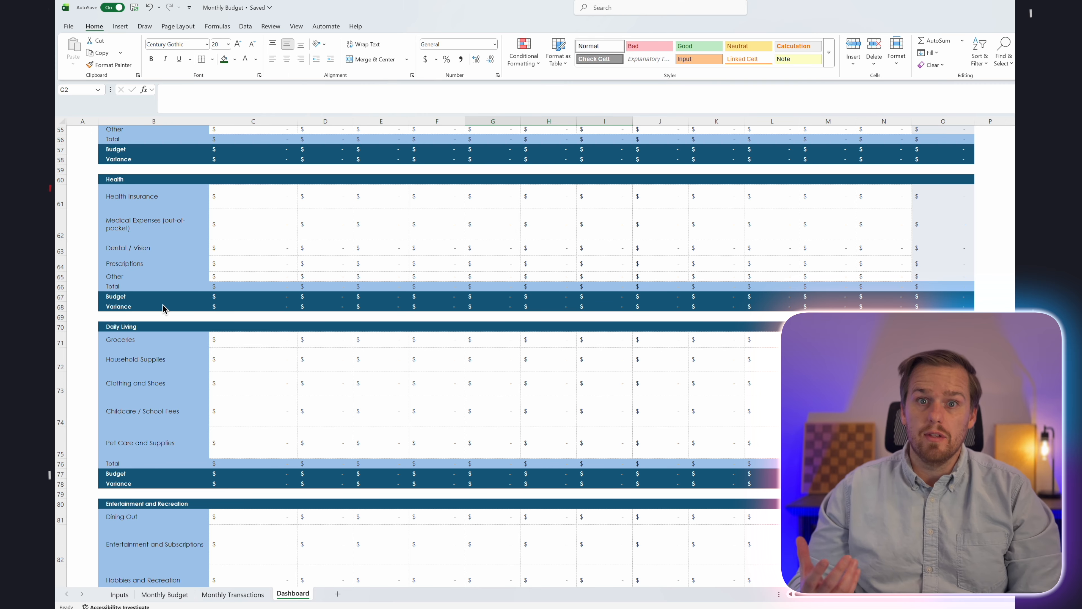
{"action": "scroll", "coordinate": [192, 322], "scroll_direction": "down", "scroll_amount": 3}
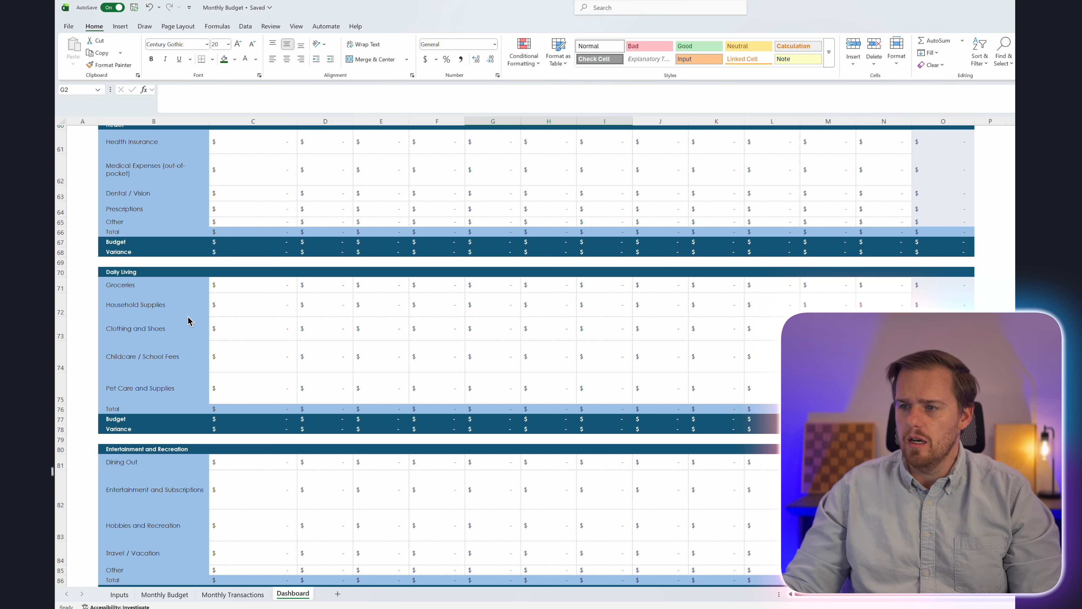
{"action": "scroll", "coordinate": [189, 321], "scroll_direction": "down", "scroll_amount": 1}
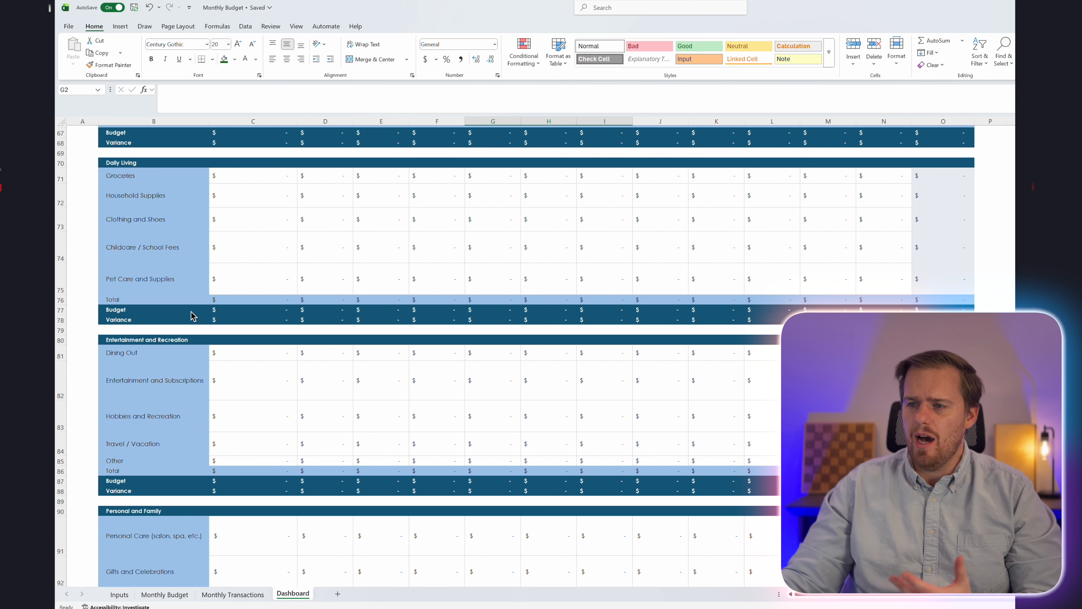
{"action": "scroll", "coordinate": [190, 316], "scroll_direction": "down", "scroll_amount": 5}
{"action": "scroll", "coordinate": [192, 316], "scroll_direction": "down", "scroll_amount": 4}
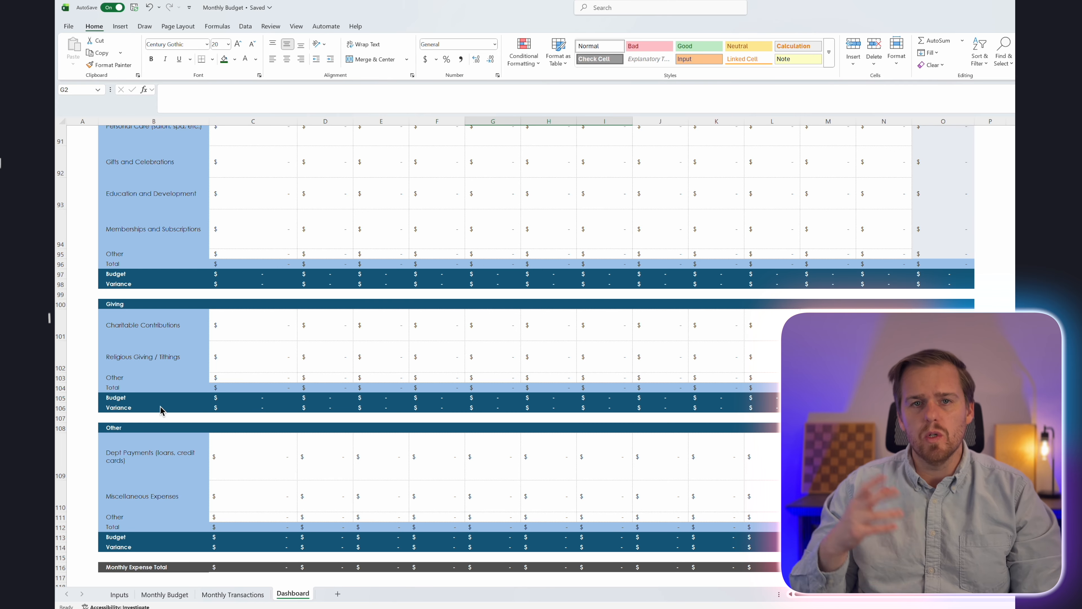
{"action": "scroll", "coordinate": [160, 410], "scroll_direction": "down", "scroll_amount": 1}
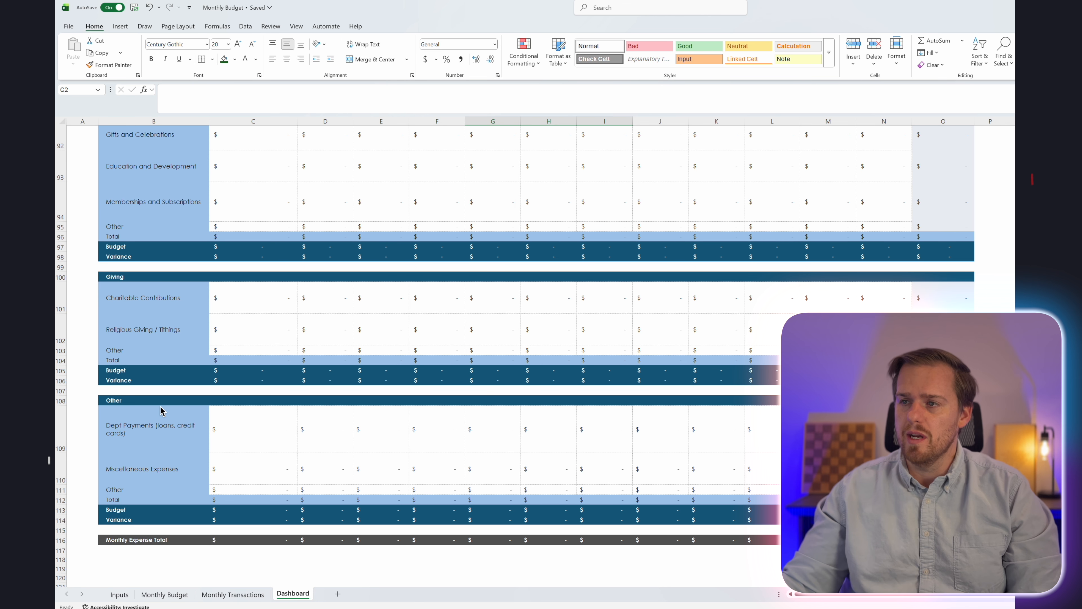
Enter January in C12 above the Income section and fill the month names across to December in N12
{"action": "scroll", "coordinate": [161, 410], "scroll_direction": "up", "scroll_amount": 20}
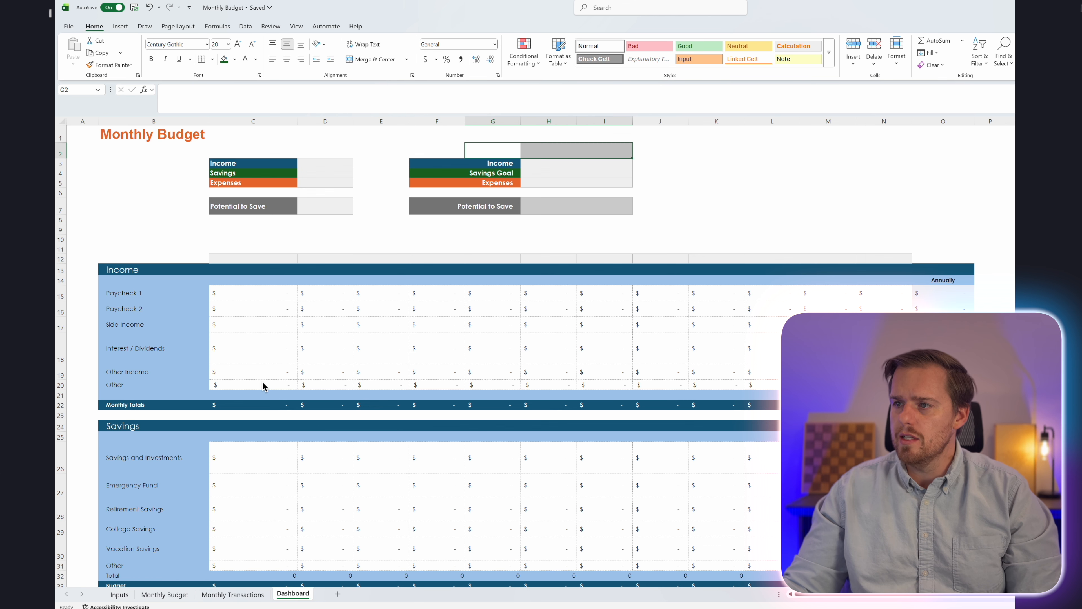
{"action": "left_click", "coordinate": [257, 258]}
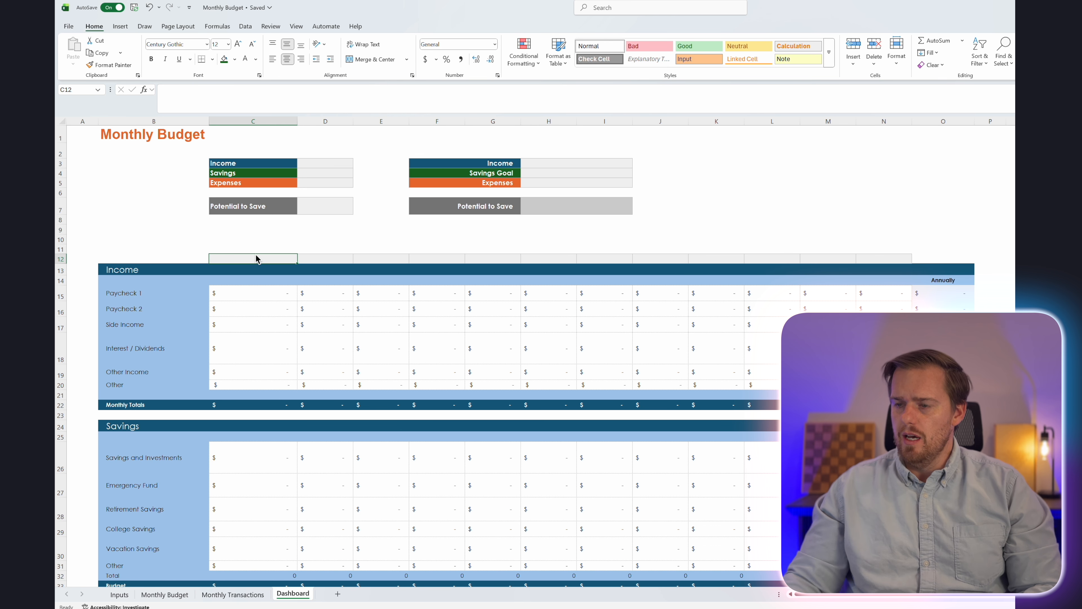
{"action": "type", "text": "January"}
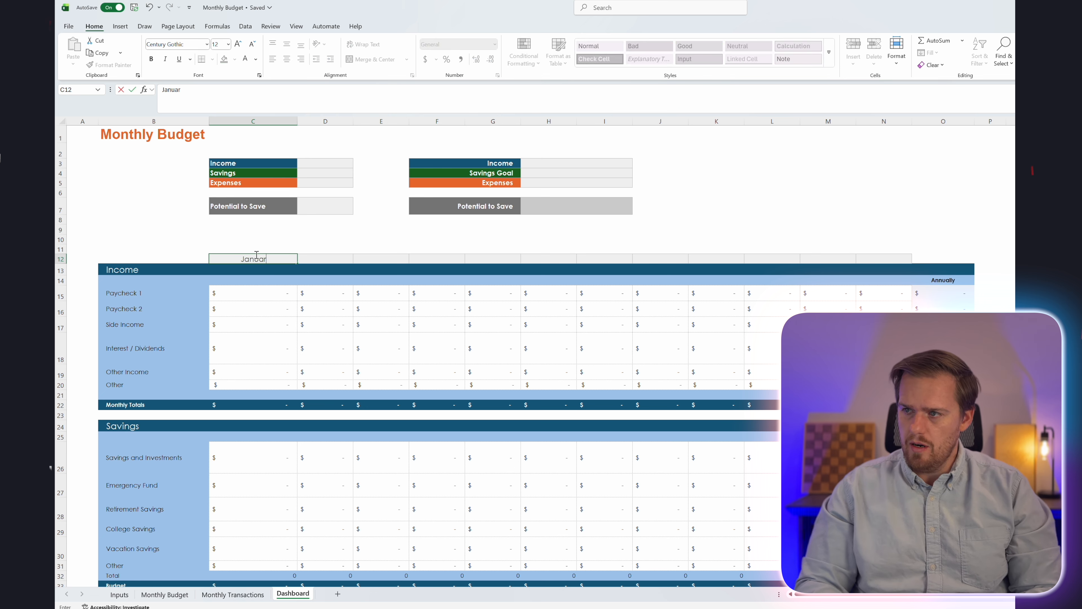
{"action": "key", "text": "Return"}
{"action": "left_click", "coordinate": [258, 258]}
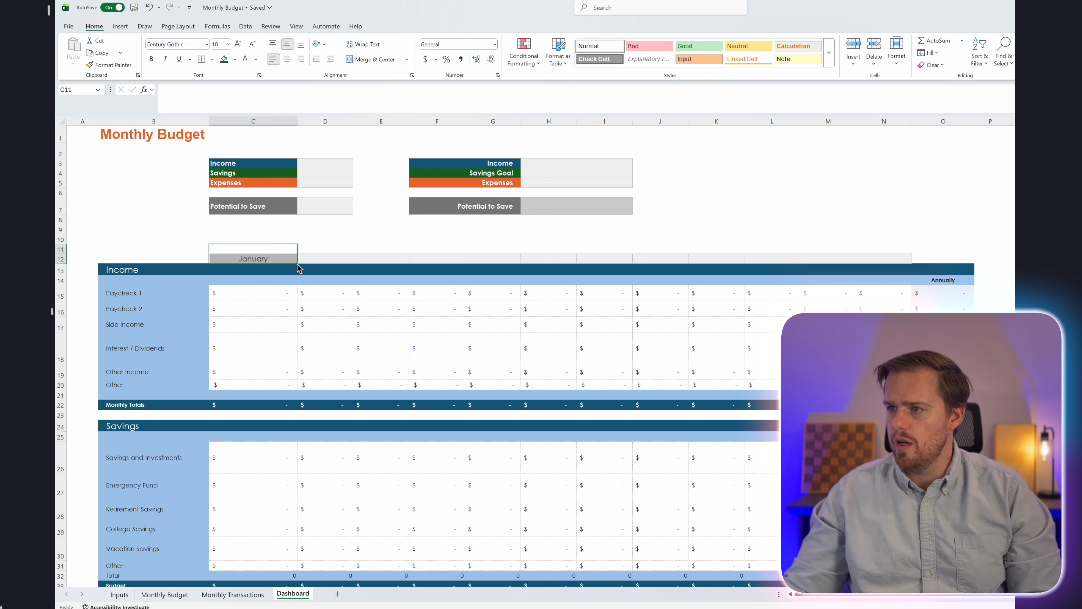
{"action": "left_click_drag", "start_coordinate": [297, 263], "coordinate": [909, 268]}
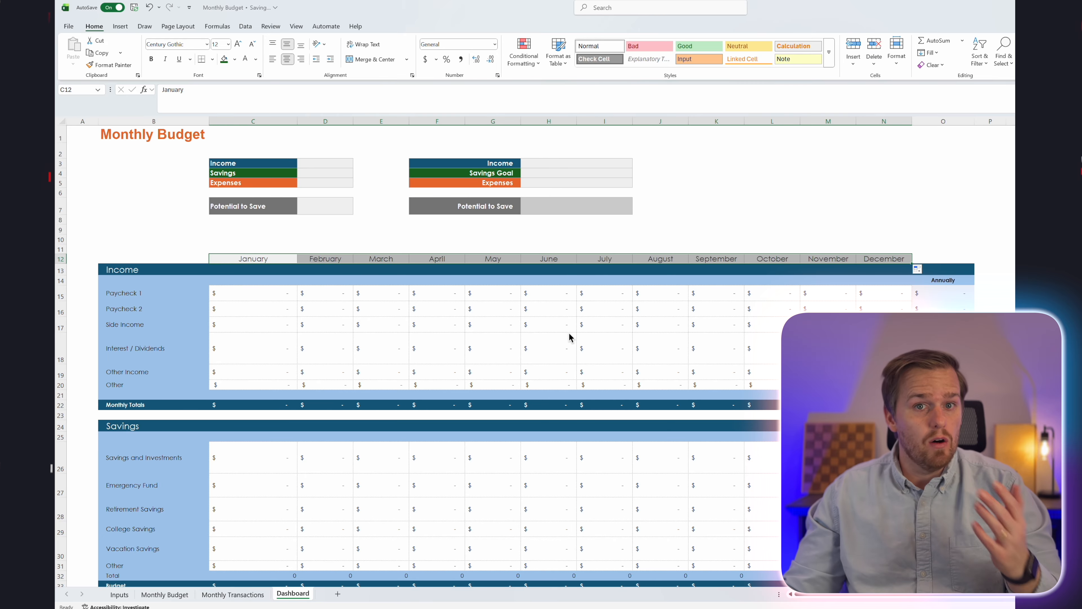
Start a SUMIFS formula in C15 for January's Paycheck 1, with the absolute Amount column 'Monthly Transactions'!$F:$F as the sum range
{"action": "left_click", "coordinate": [404, 355]}
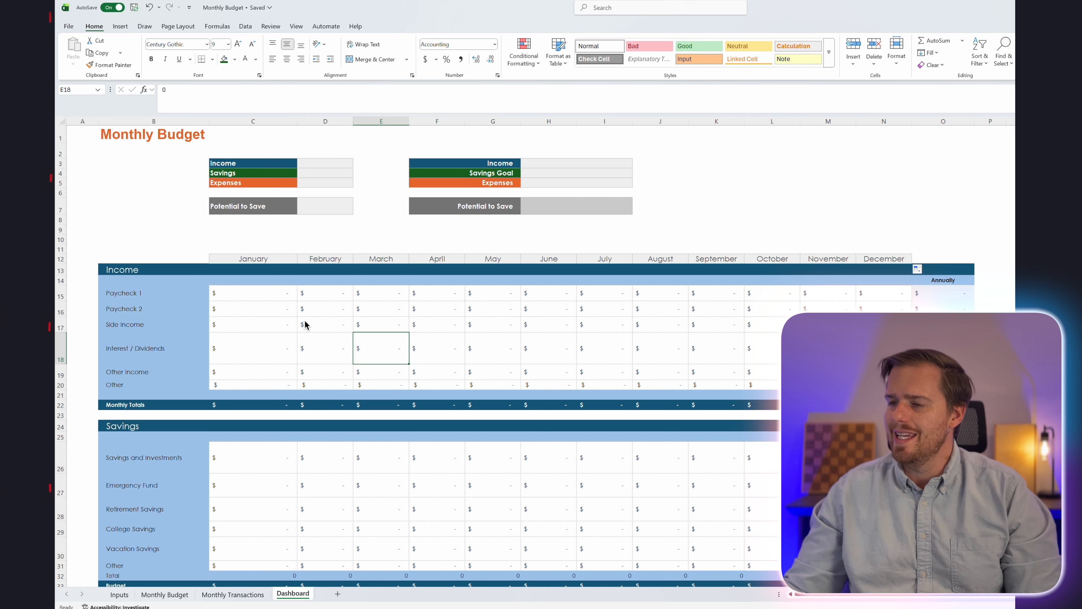
{"action": "left_click", "coordinate": [283, 293]}
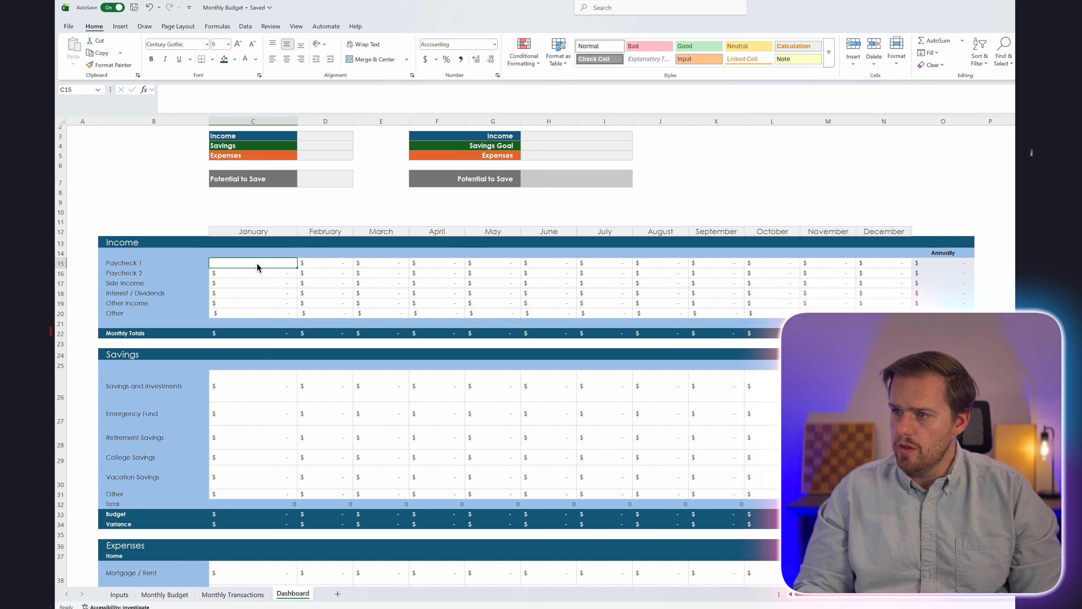
{"action": "type", "text": "="}
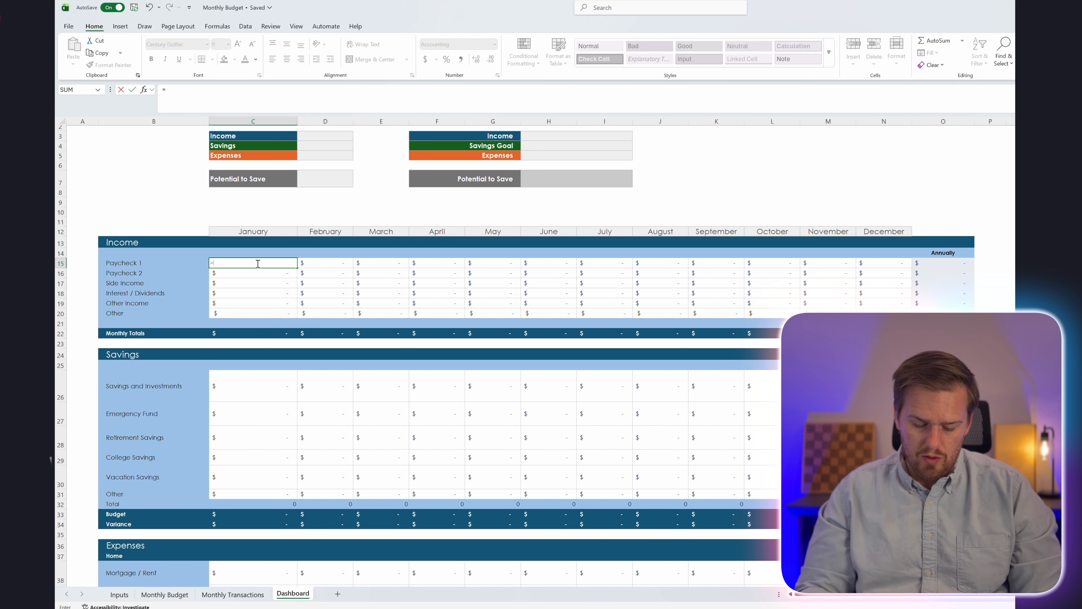
{"action": "type", "text": "sumifs"}
{"action": "key", "text": "Tab"}
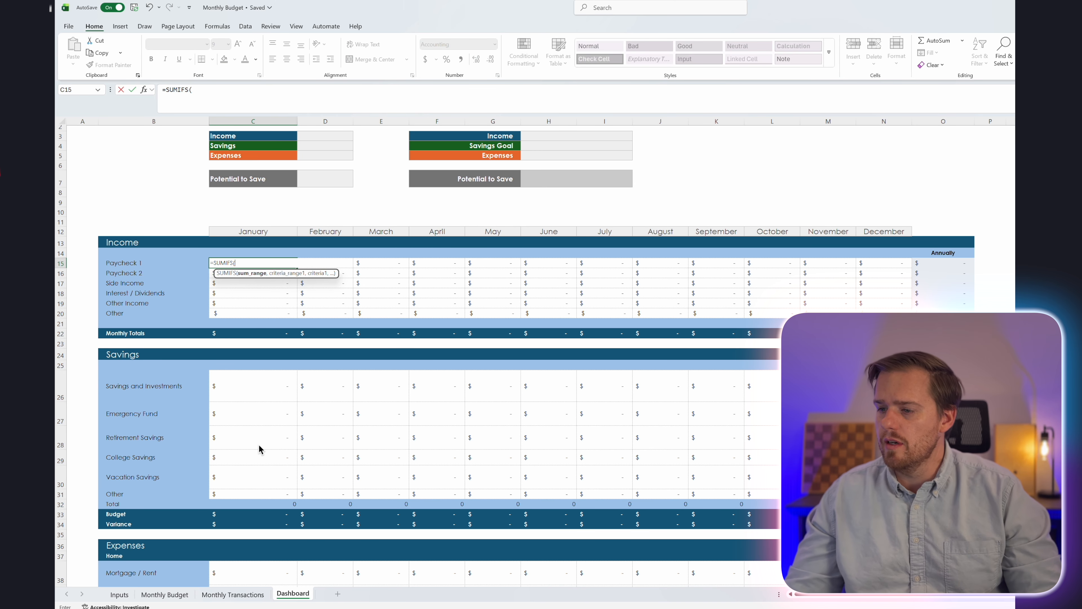
{"action": "left_click", "coordinate": [239, 594]}
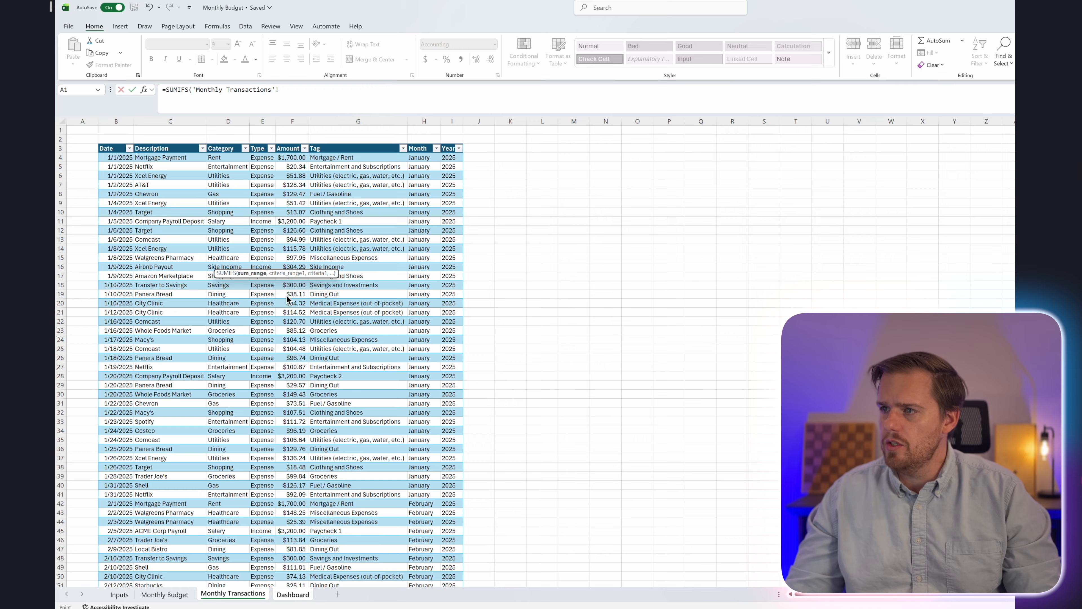
{"action": "left_click", "coordinate": [293, 125]}
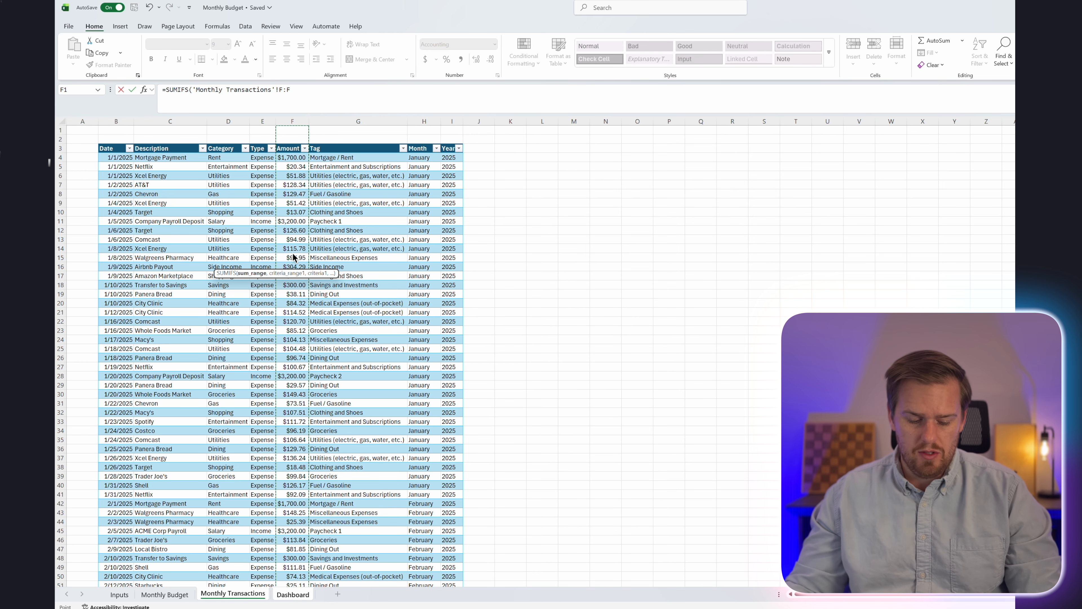
{"action": "key", "text": "F4"}
{"action": "type", "text": ","}
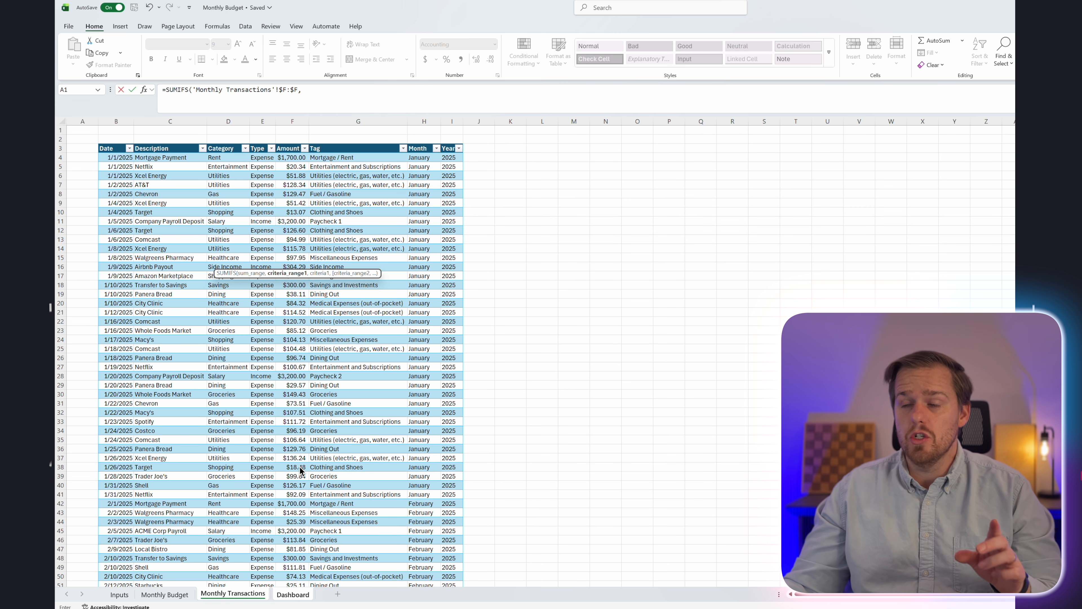
Add the tag criterion to the SUMIFS, matching 'Monthly Transactions'!$G:$G against the Paycheck 1 label as Dashboard!$B15
{"action": "left_click", "coordinate": [358, 122]}
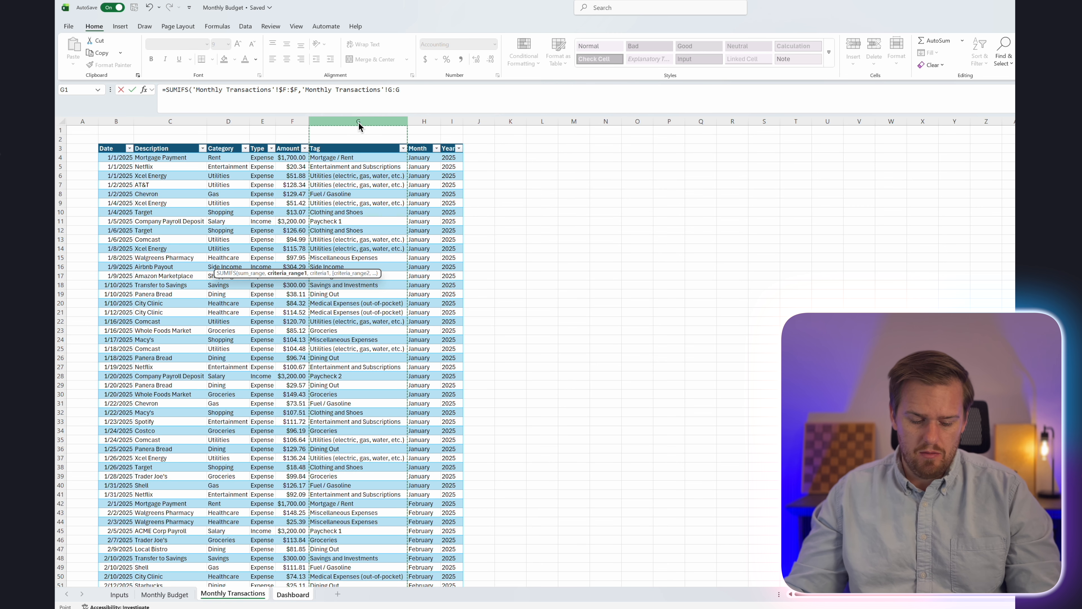
{"action": "key", "text": "F4"}
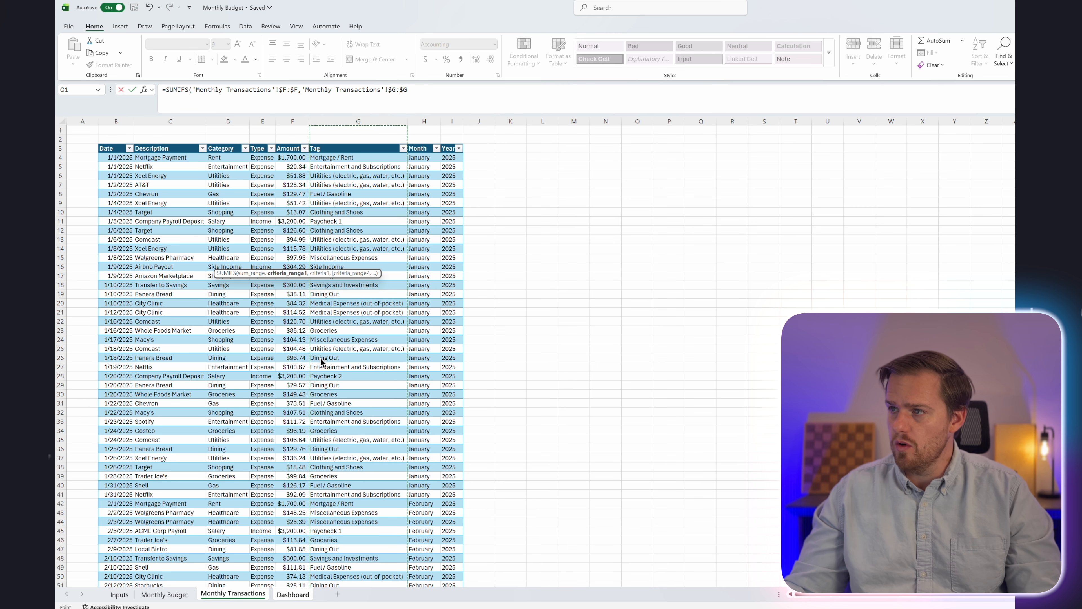
{"action": "type", "text": ","}
{"action": "left_click", "coordinate": [293, 594]}
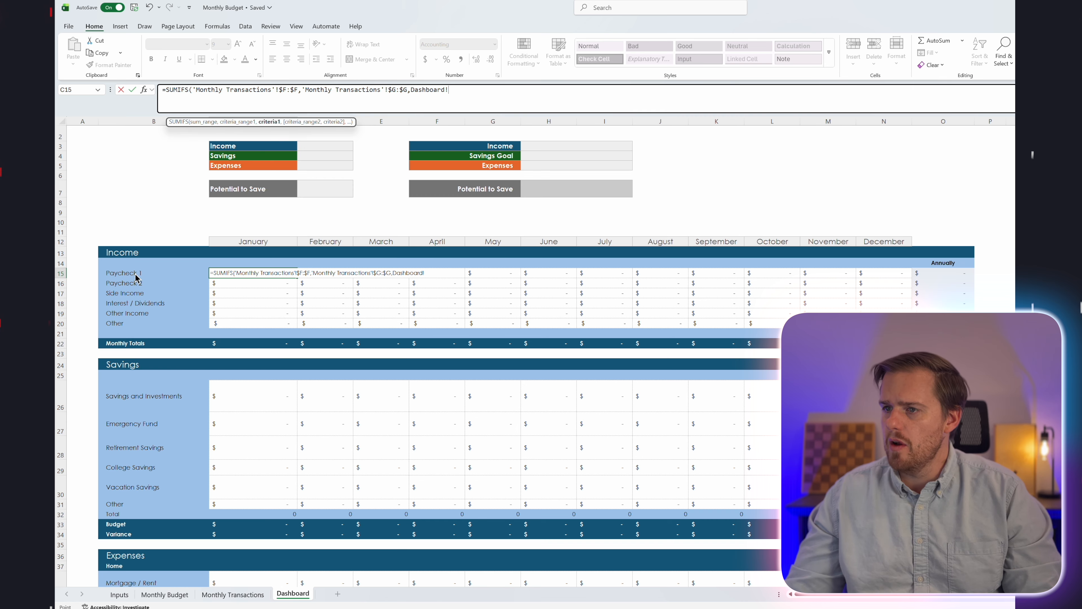
{"action": "left_click", "coordinate": [137, 275]}
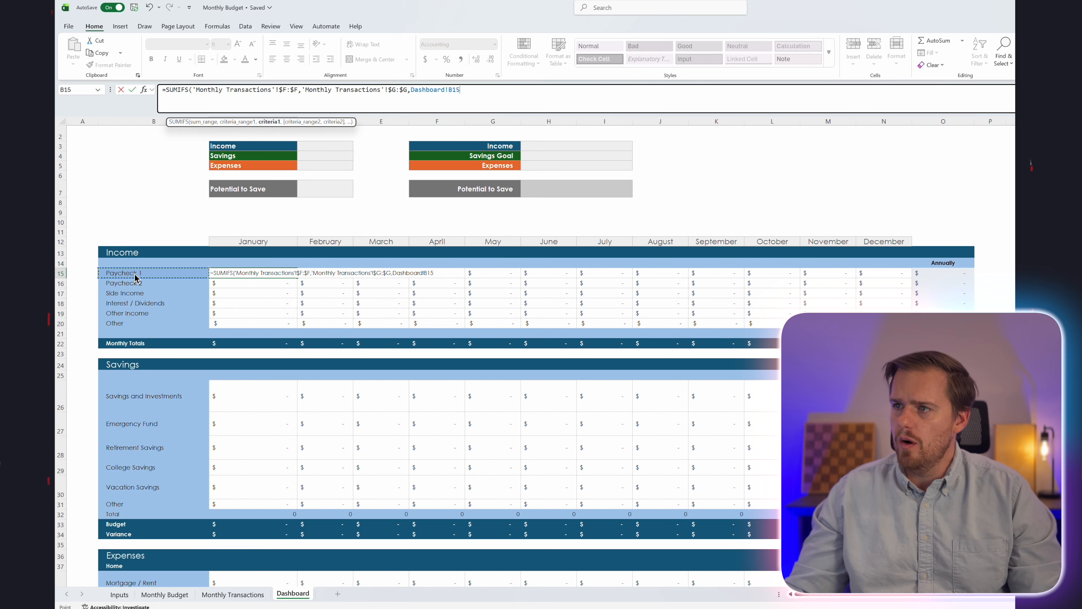
{"action": "key", "text": "F4"}
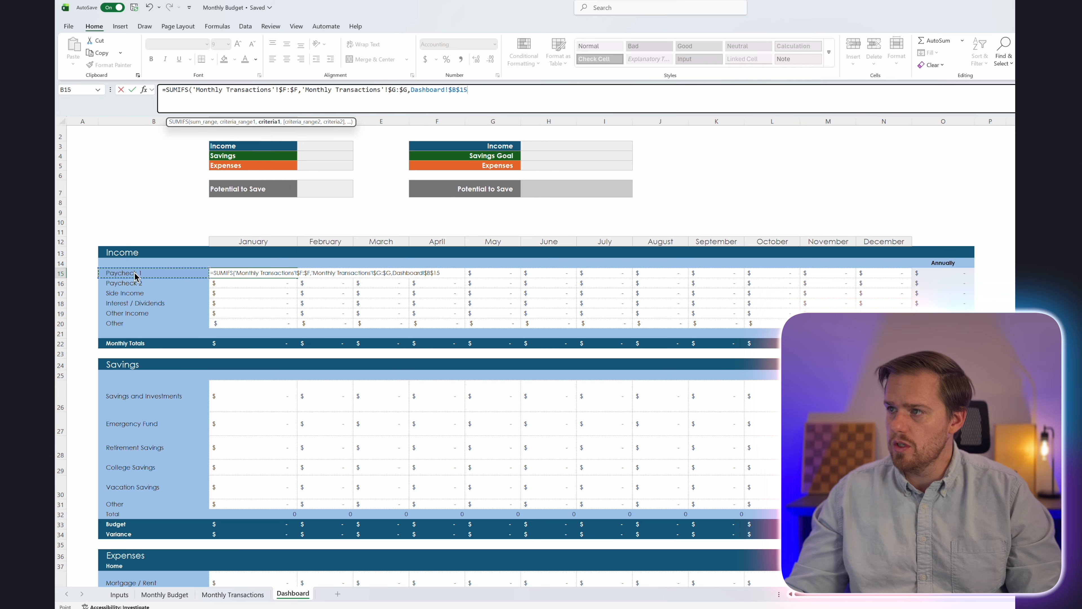
{"action": "key", "text": "F4"}
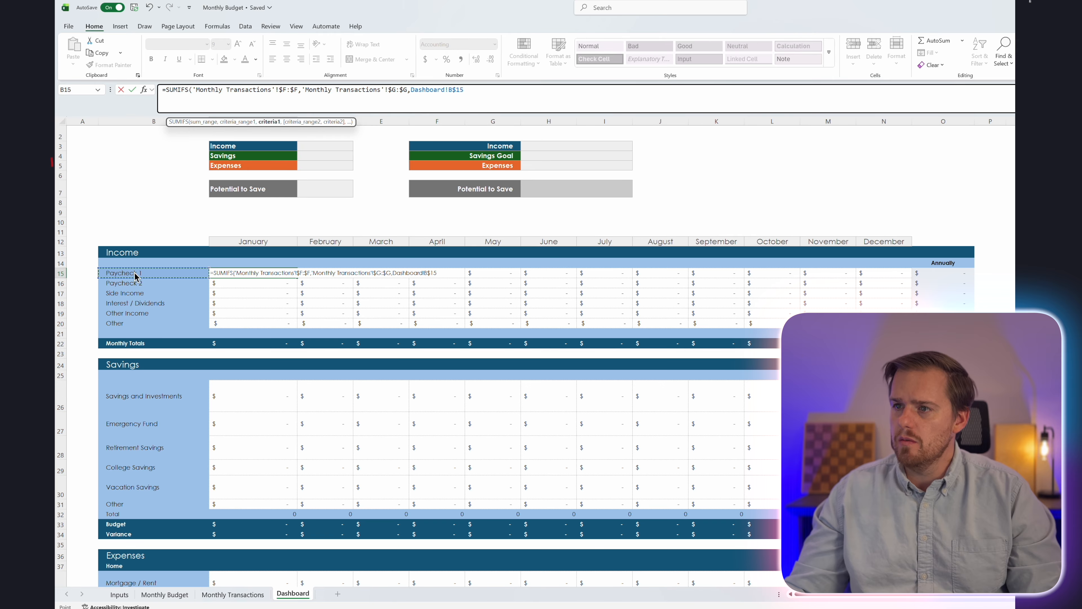
{"action": "key", "text": "F4"}
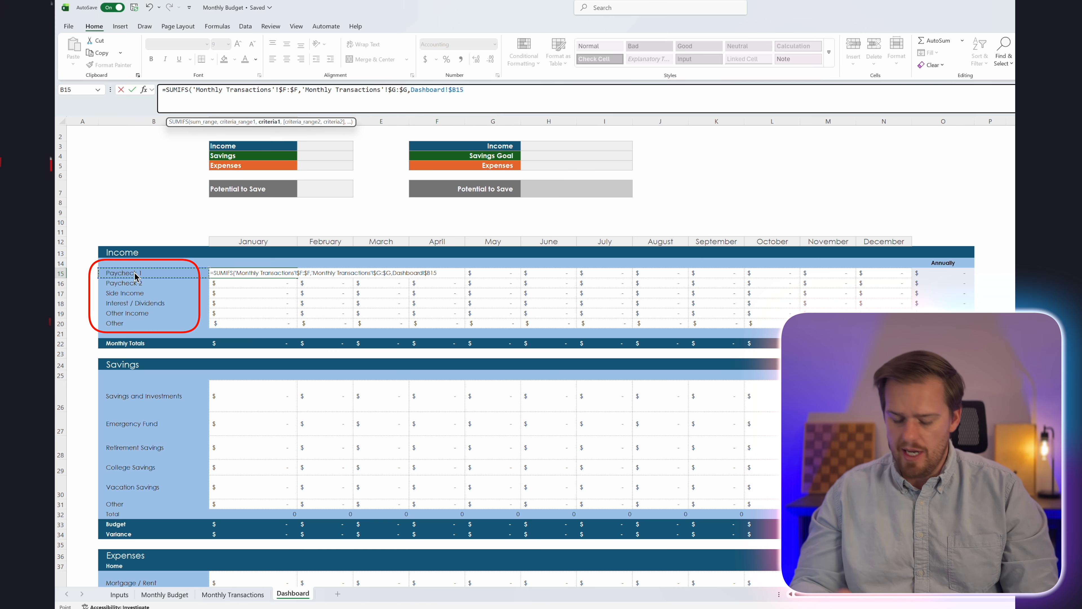
{"action": "type", "text": ","}
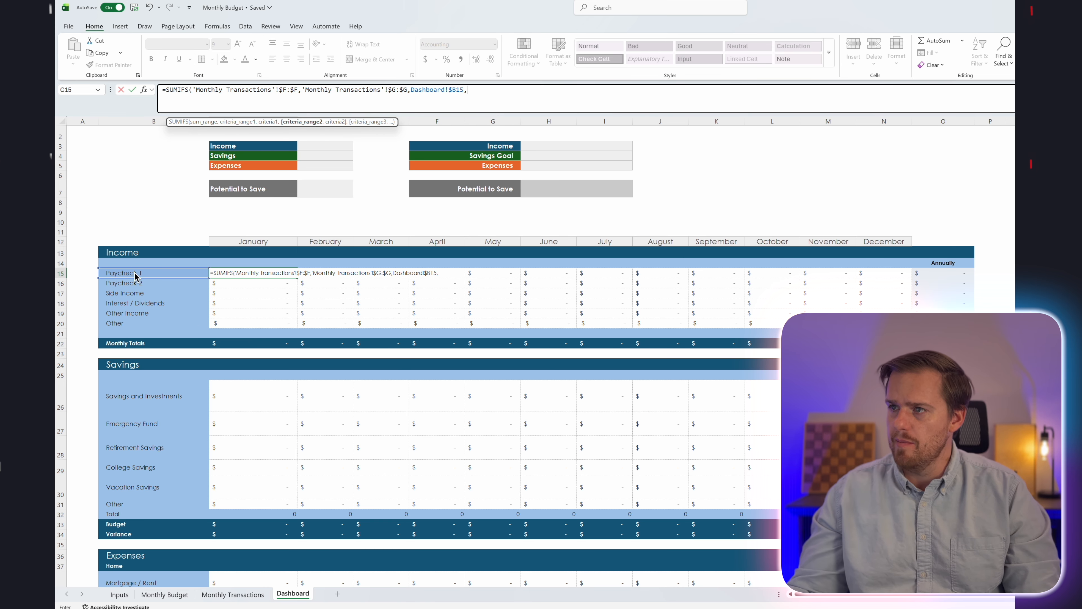
Add the month criterion, matching 'Monthly Transactions'!$H:$H against the January header as Dashboard!C$12, and complete the formula
{"action": "left_click", "coordinate": [238, 594]}
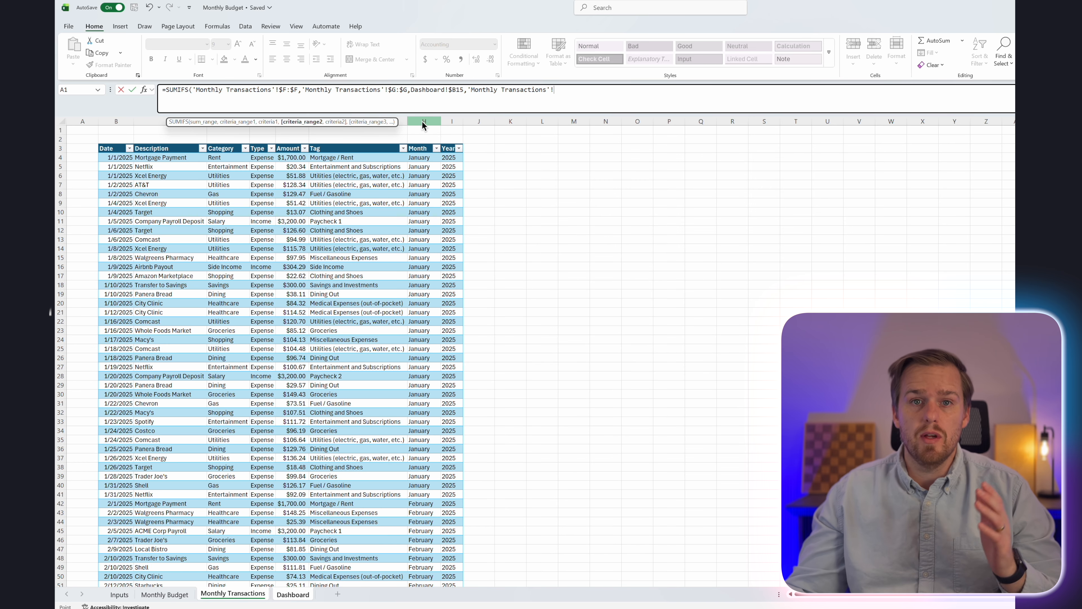
{"action": "left_click", "coordinate": [422, 121]}
{"action": "key", "text": "F4"}
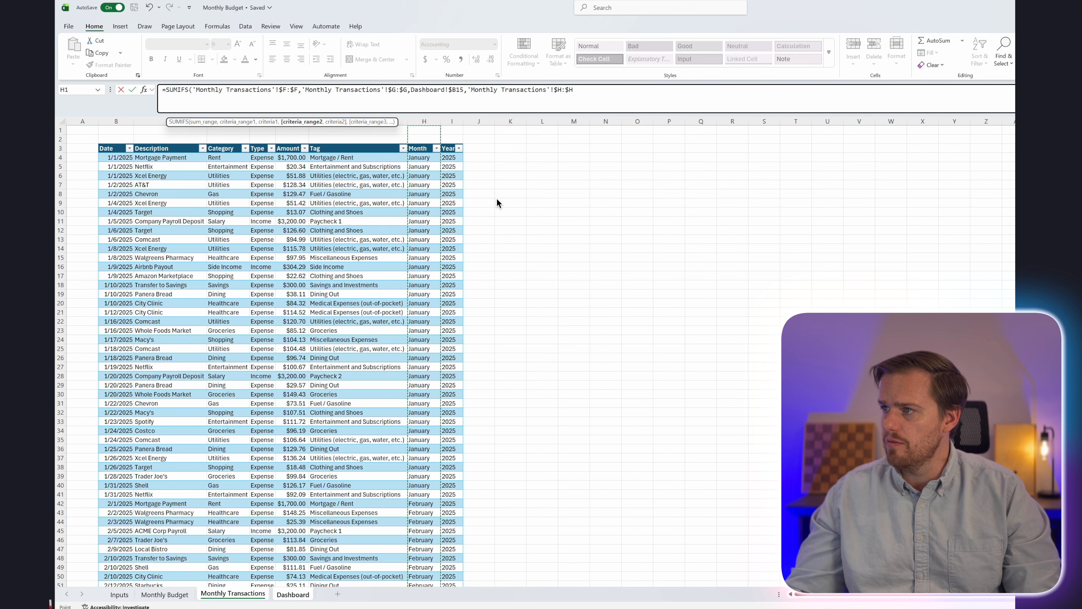
{"action": "type", "text": ","}
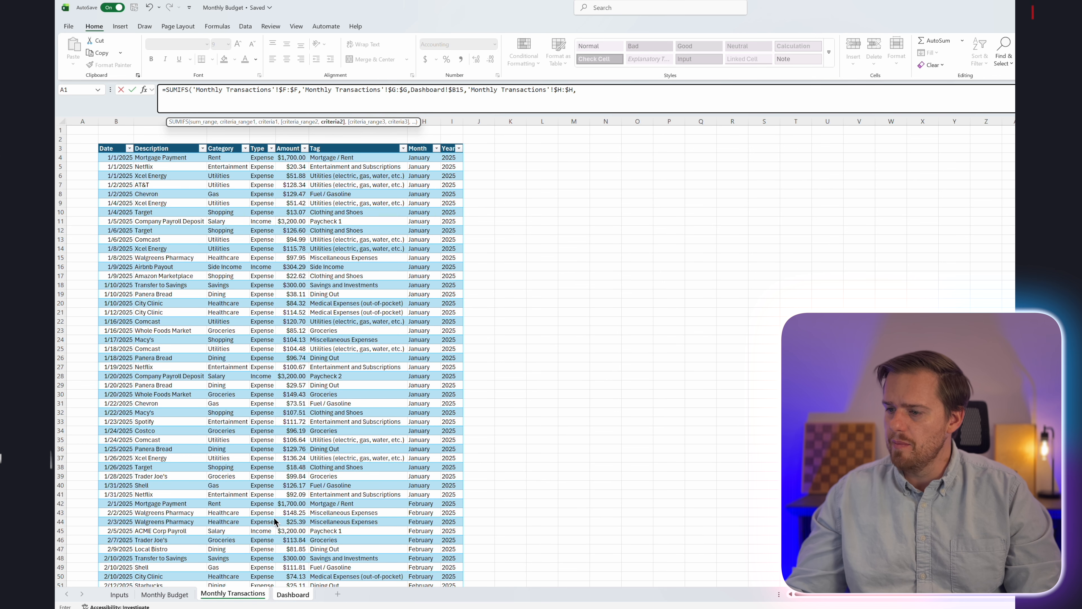
{"action": "left_click", "coordinate": [294, 594]}
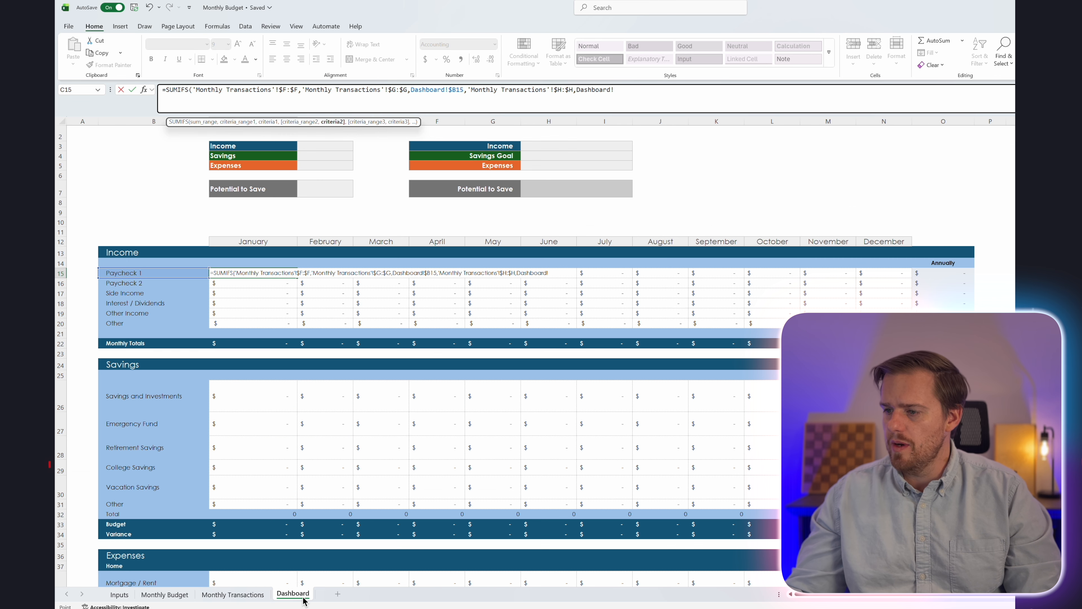
{"action": "left_click", "coordinate": [258, 242]}
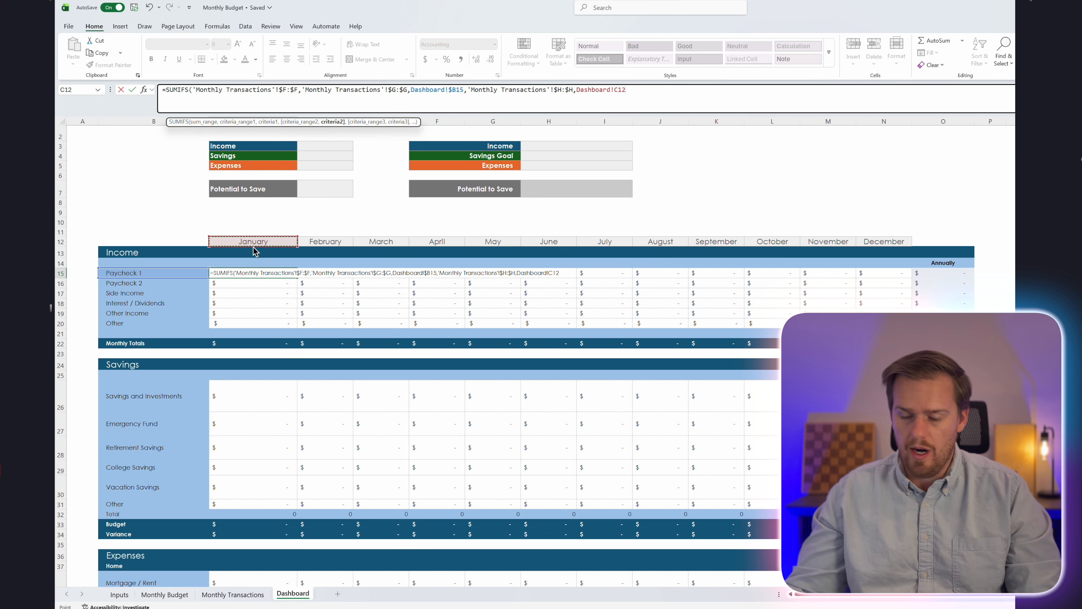
{"action": "key", "text": "F4"}
{"action": "key", "text": "F4"}
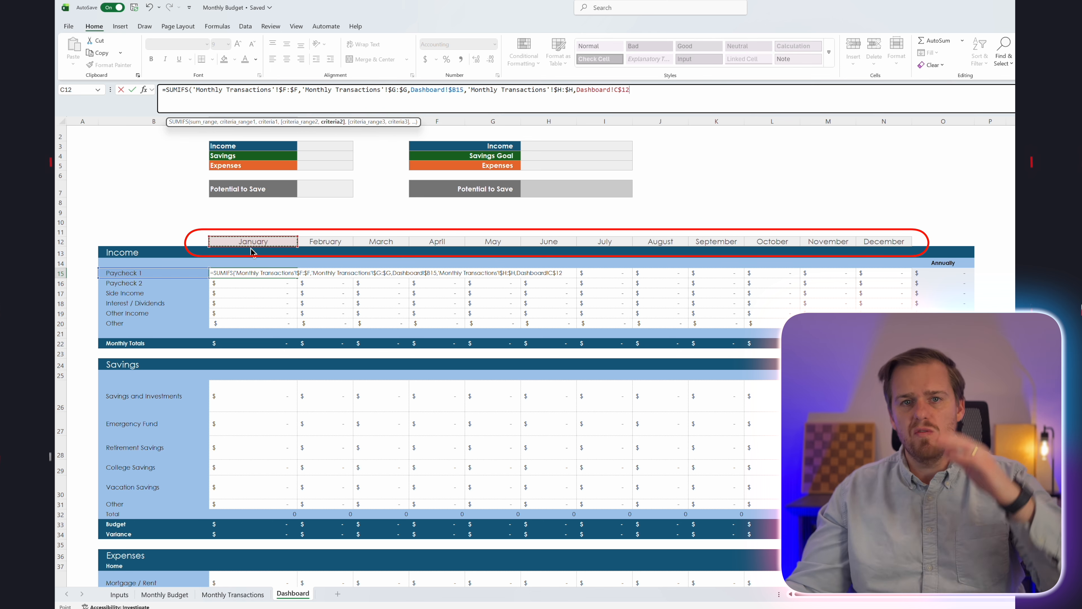
{"action": "type", "text": ")"}
{"action": "key", "text": "Return"}
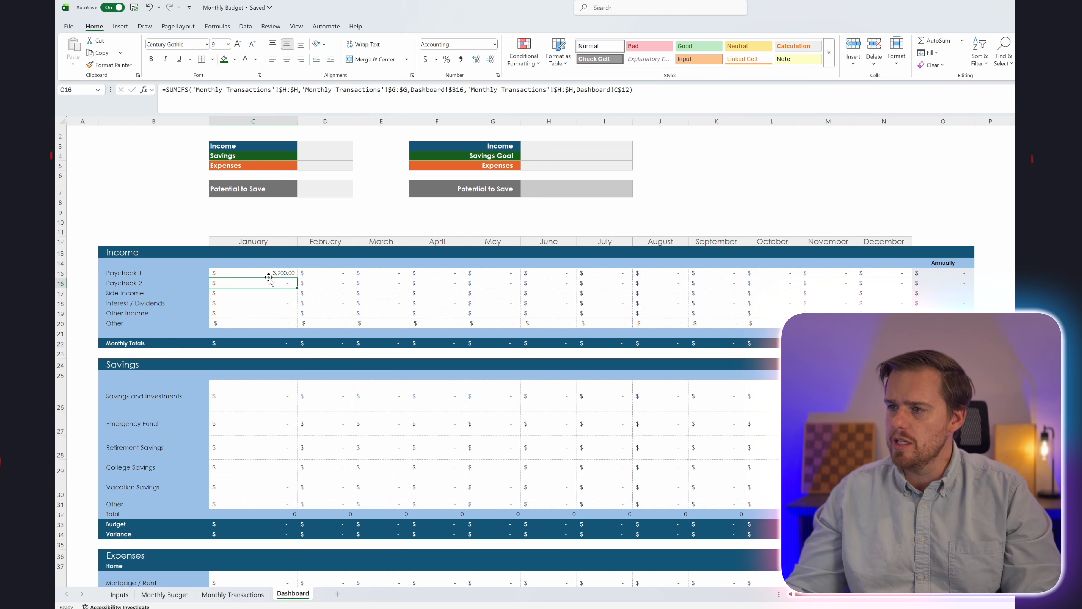
Copy the C15 SUMIFS formula across all Income rows and months, through N20, and check the filled amounts
{"action": "left_click", "coordinate": [291, 275]}
{"action": "left_click_drag", "start_coordinate": [297, 277], "coordinate": [899, 324]}
{"action": "left_click", "coordinate": [828, 313]}
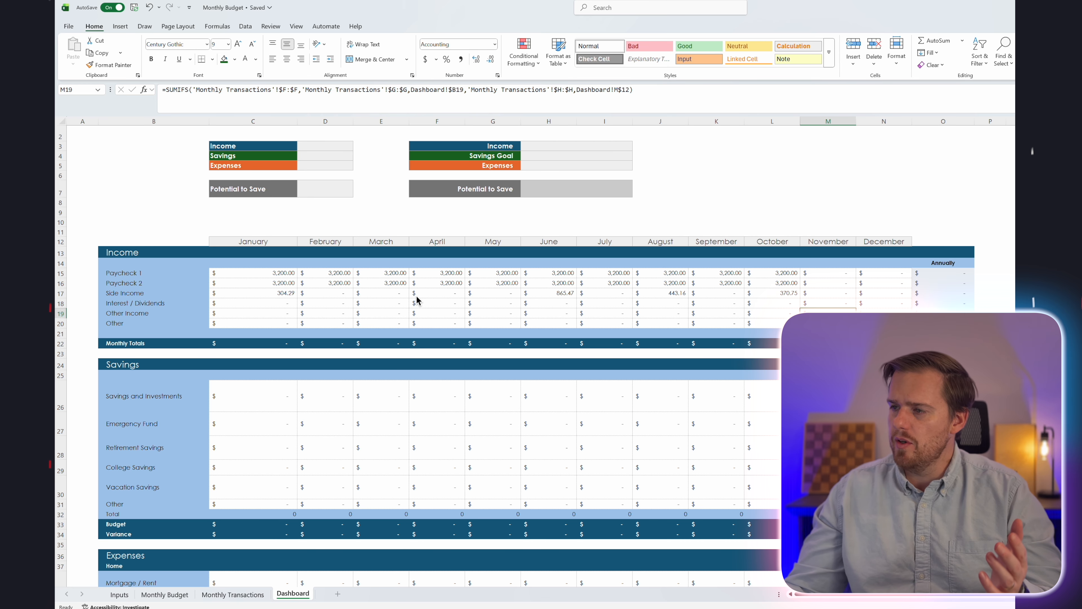
{"action": "left_click", "coordinate": [290, 293]}
{"action": "left_click", "coordinate": [441, 294]}
{"action": "left_click_drag", "start_coordinate": [694, 276], "coordinate": [294, 287]}
{"action": "left_click", "coordinate": [845, 284]}
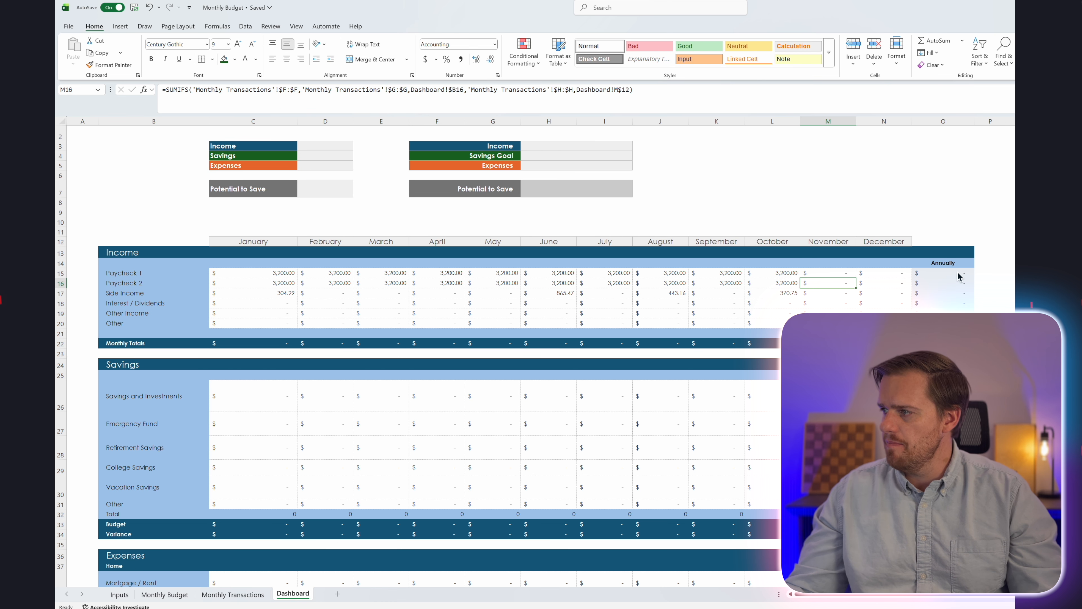
Sum January's income in Monthly Totals cell C22 as =SUM(C15:C21) and copy the formula across through the Annually column, O22
{"action": "left_click", "coordinate": [252, 352]}
{"action": "left_click", "coordinate": [258, 343]}
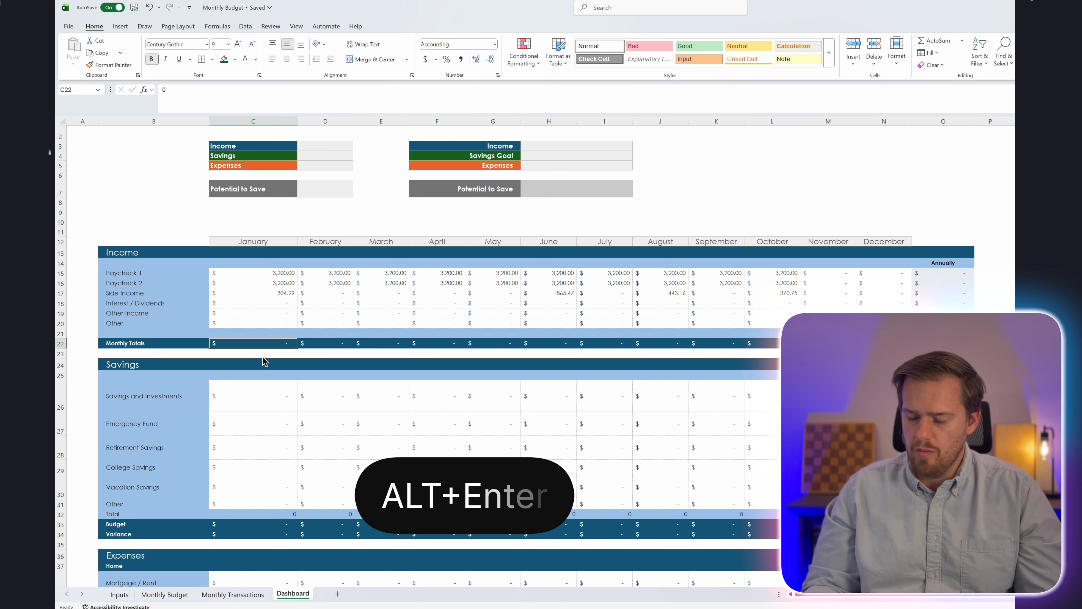
{"action": "key", "text": "alt+equal"}
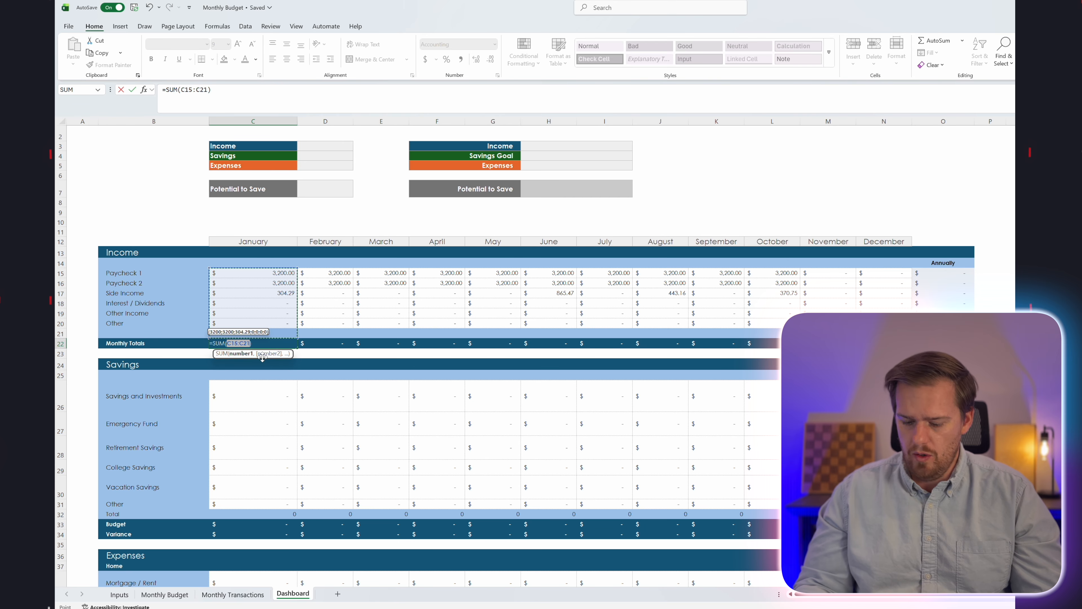
{"action": "key", "text": "ctrl+Return"}
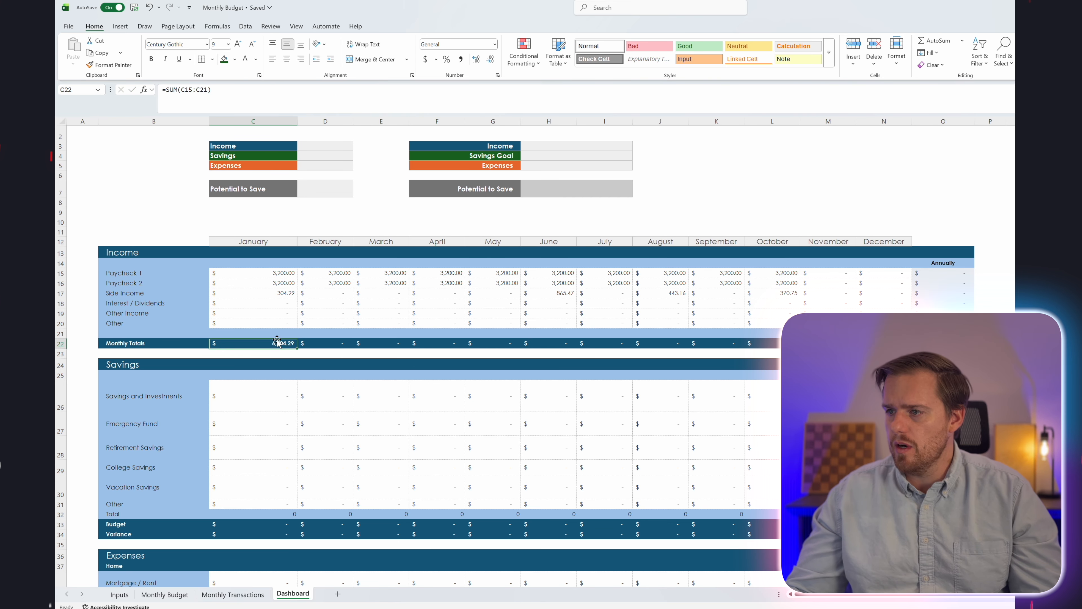
{"action": "left_click_drag", "start_coordinate": [297, 348], "coordinate": [953, 348]}
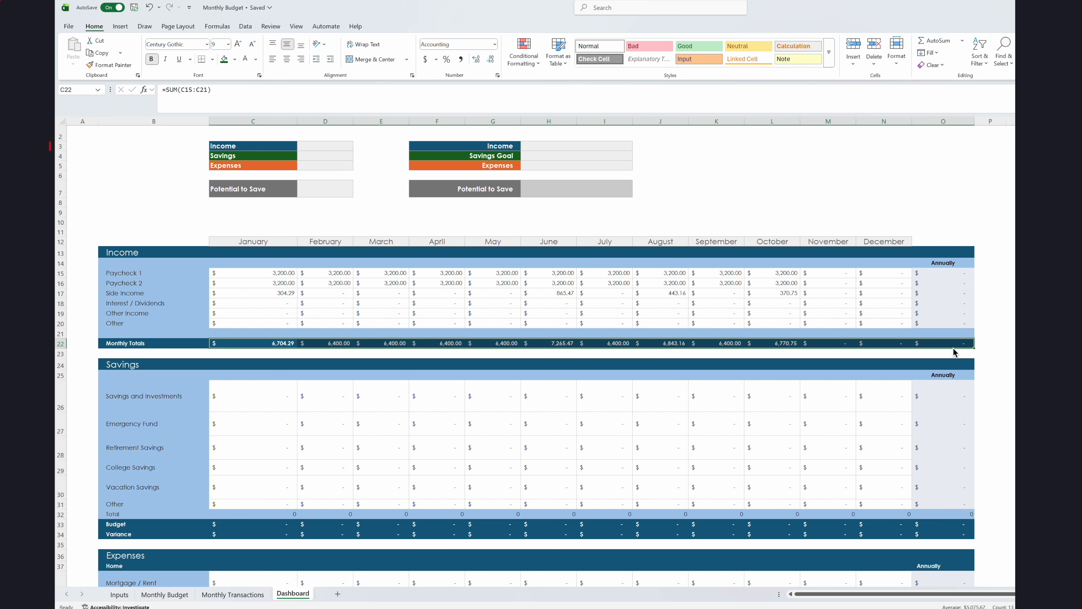
Total Paycheck 1 for the year in O15 as =SUM(C15:N15) and copy the formula down the Income rows through O20
{"action": "left_click", "coordinate": [962, 275]}
{"action": "key", "text": "alt+equal"}
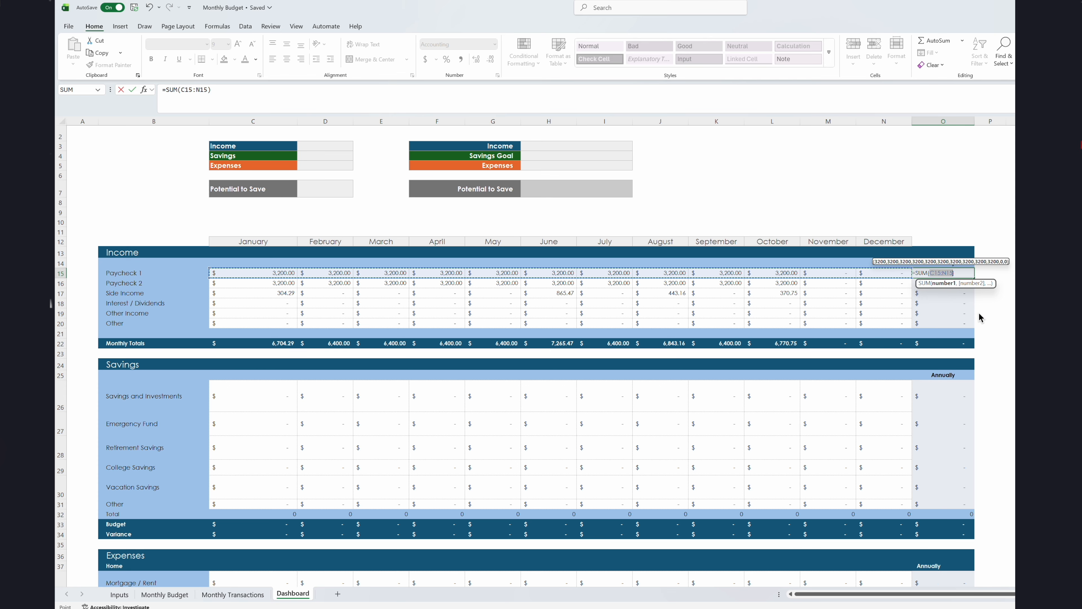
{"action": "key", "text": "Escape"}
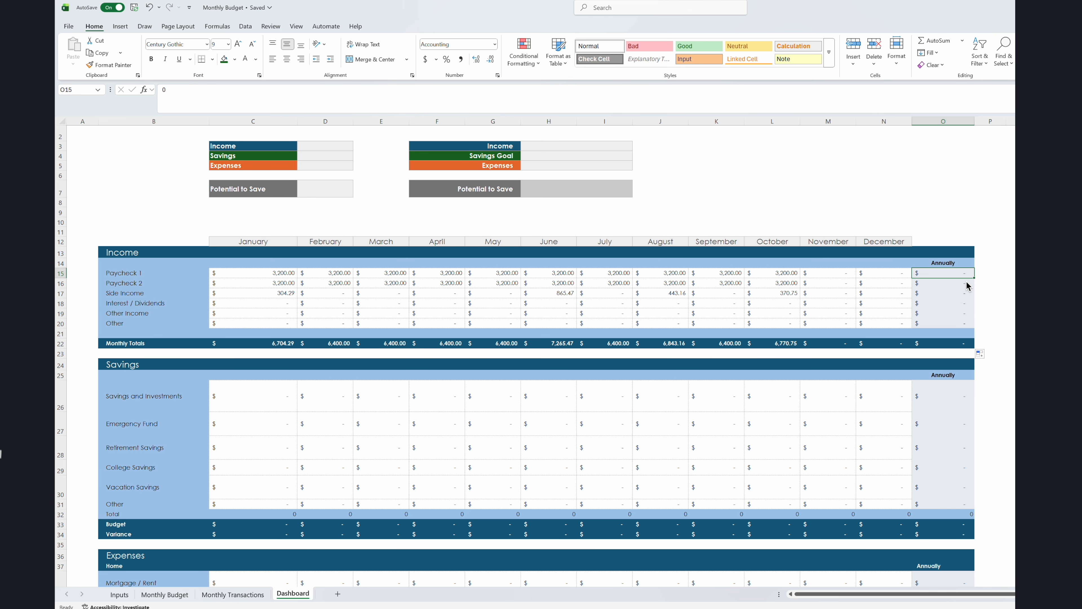
{"action": "key", "text": "alt+equal"}
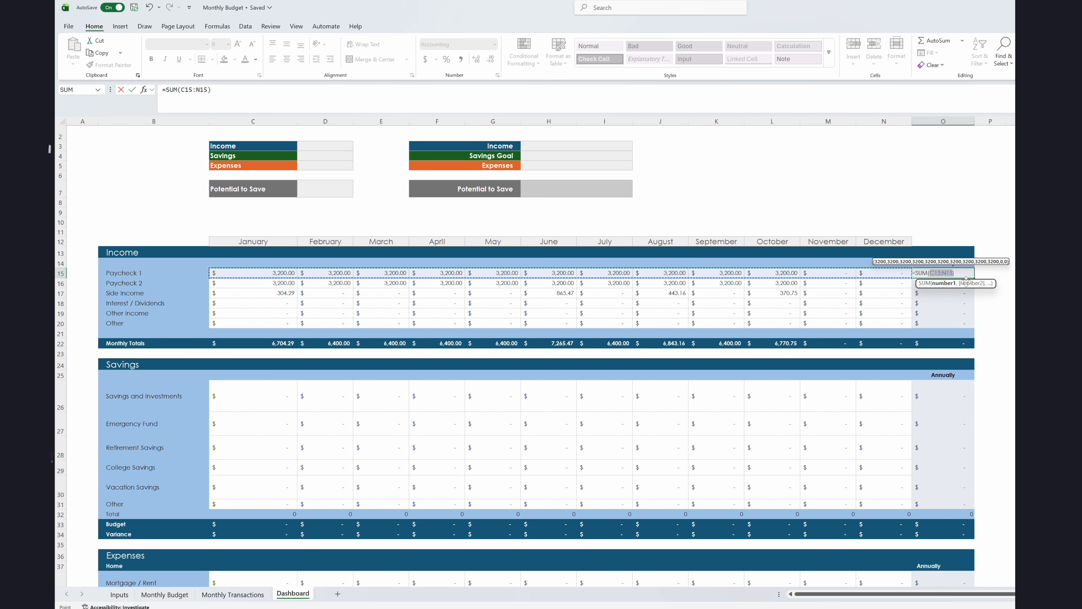
{"action": "key", "text": "Return"}
{"action": "left_click", "coordinate": [964, 274]}
{"action": "left_click_drag", "start_coordinate": [976, 278], "coordinate": [974, 328]}
{"action": "left_click", "coordinate": [968, 346]}
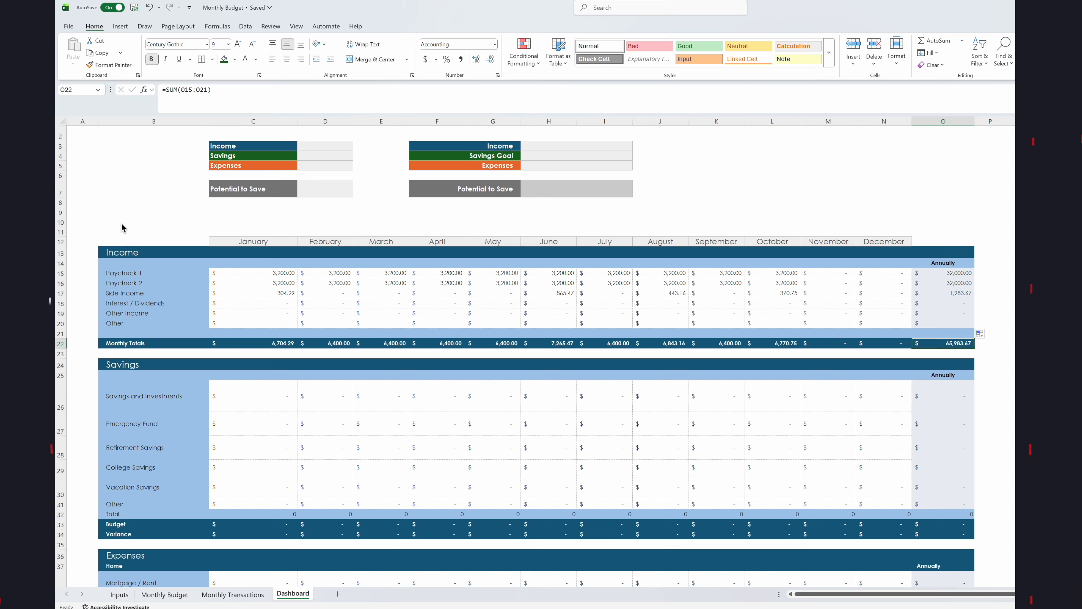
Copy the SUMIFS formula from C15 into all Savings rows and months, C26:N31, pasting formulas only
{"action": "left_click", "coordinate": [273, 274]}
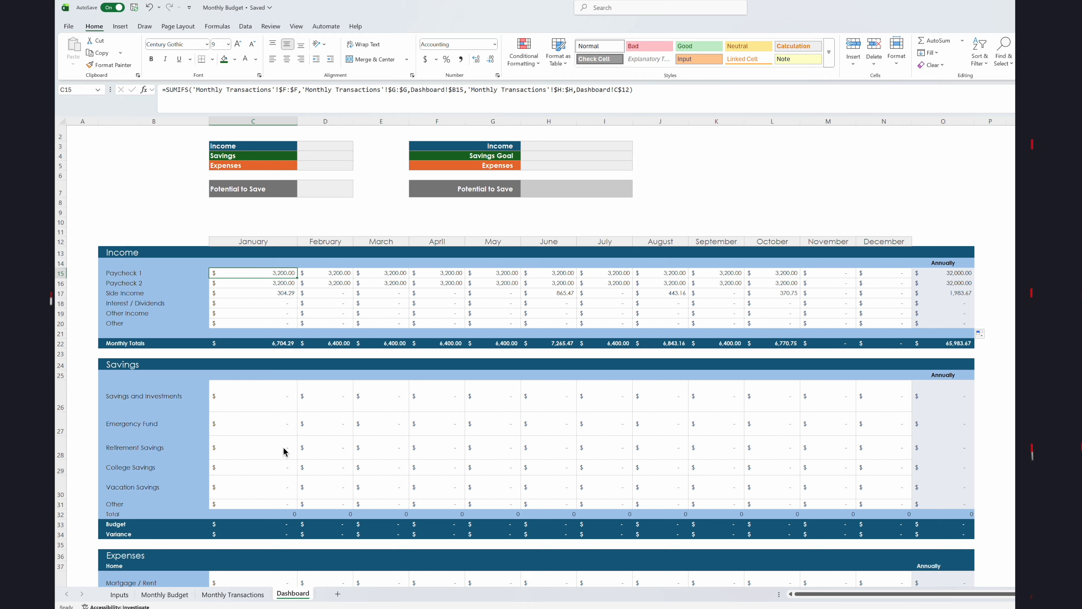
{"action": "key", "text": "ctrl+c"}
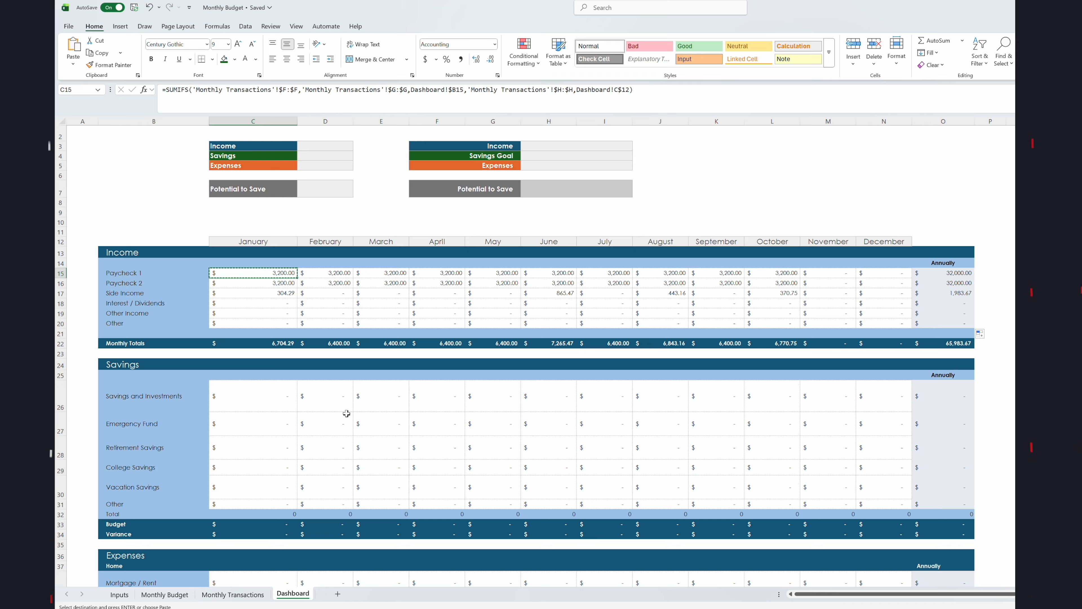
{"action": "mouse_move", "coordinate": [252, 401]}
{"action": "left_mouse_down"}
{"action": "mouse_move", "coordinate": [634, 495]}
{"action": "mouse_move", "coordinate": [913, 507]}
{"action": "left_mouse_up"}
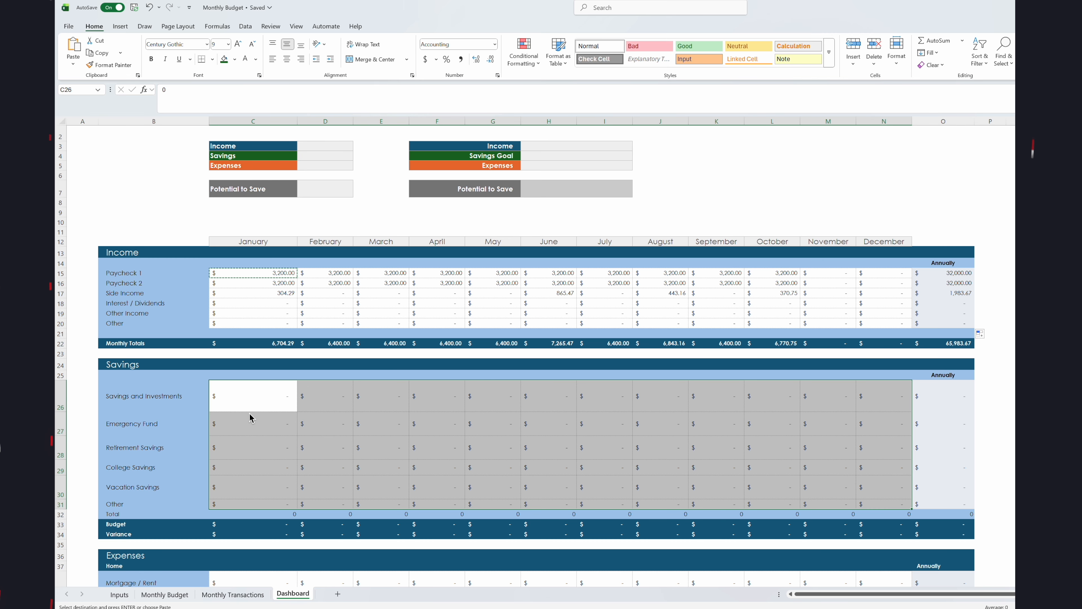
{"action": "right_click", "coordinate": [268, 390]}
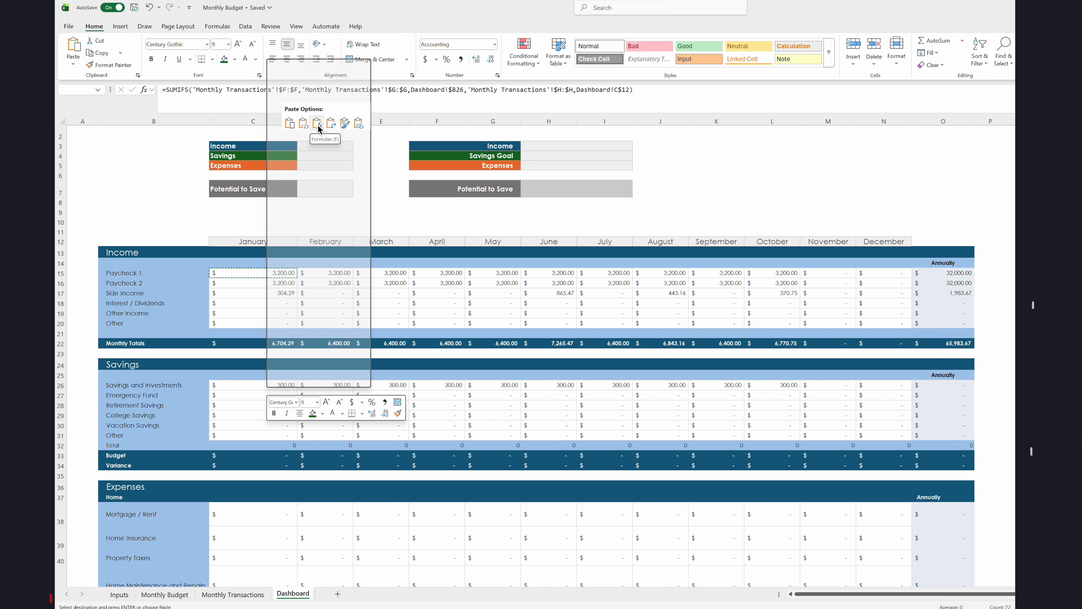
{"action": "left_click", "coordinate": [317, 124]}
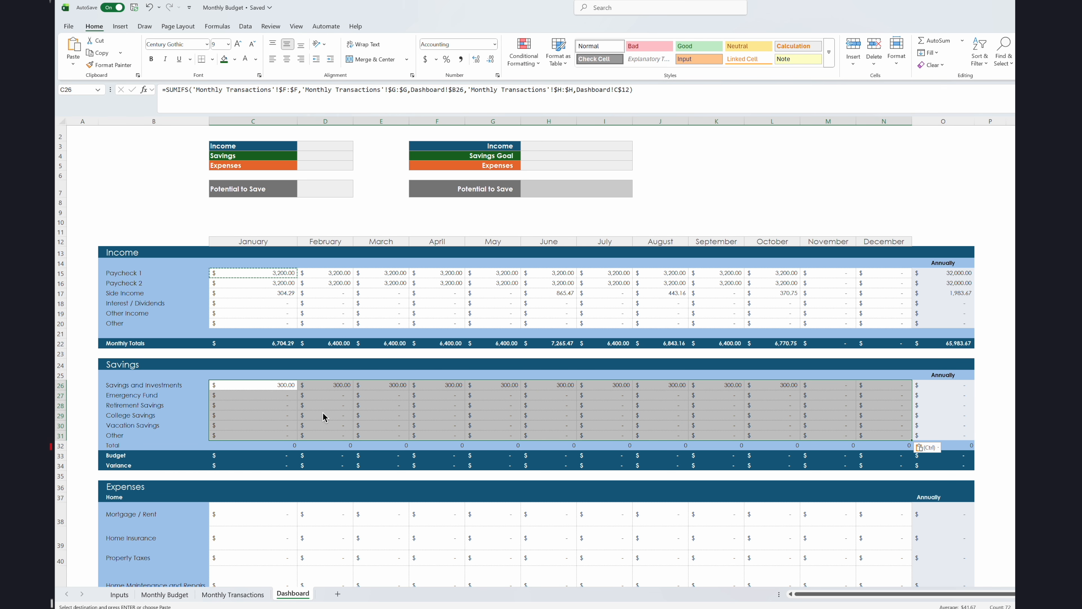
Copy the annual sum from O15 into the Savings Annually cells O26:O31, pasting formulas only
{"action": "left_click", "coordinate": [958, 275]}
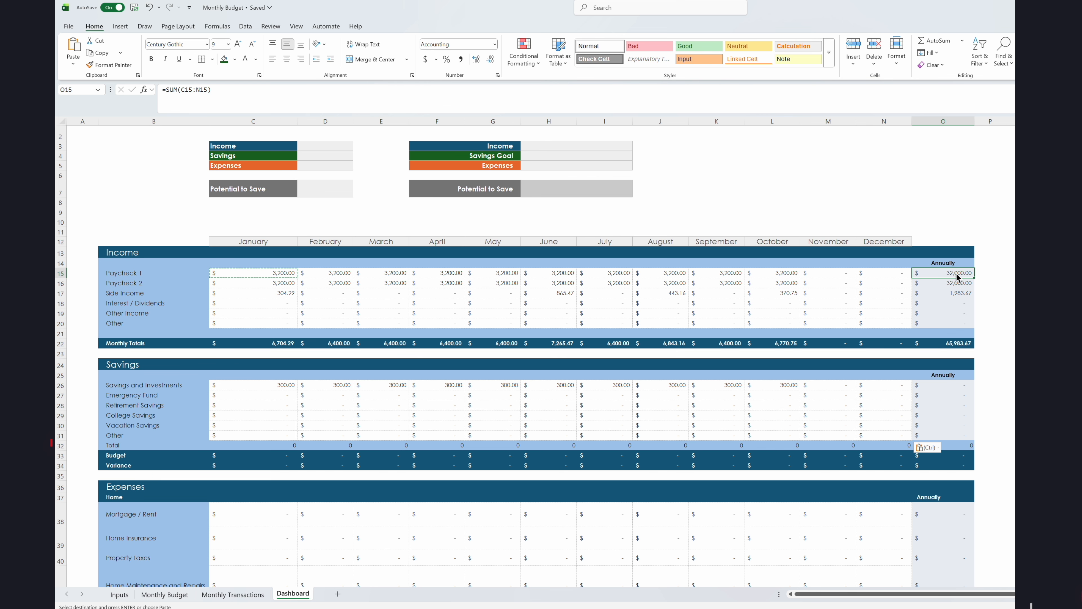
{"action": "key", "text": "ctrl+c"}
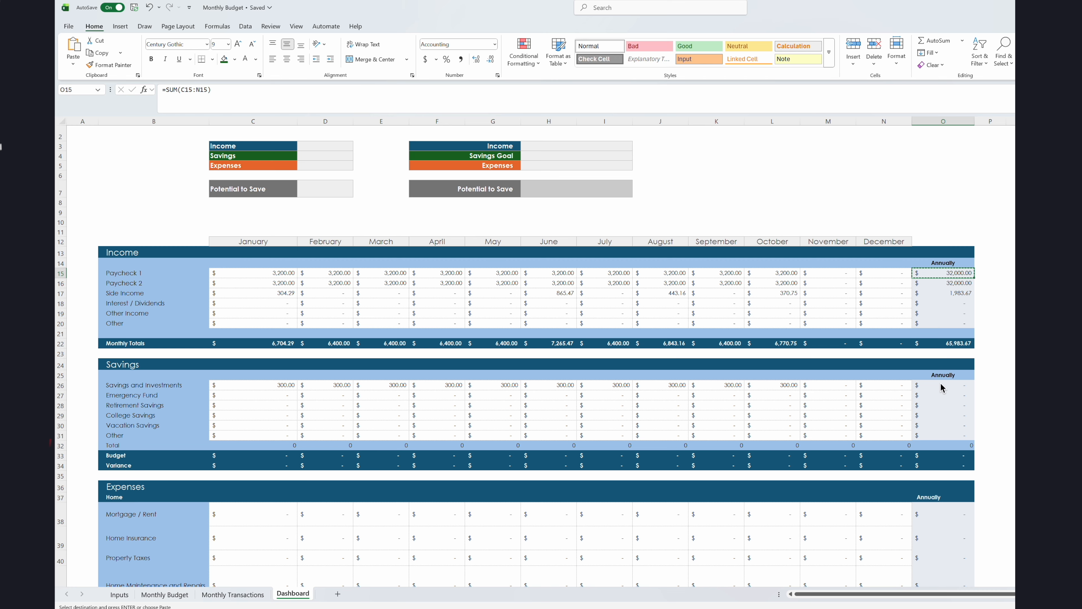
{"action": "left_click_drag", "start_coordinate": [944, 386], "coordinate": [949, 435]}
{"action": "right_click", "coordinate": [949, 435]}
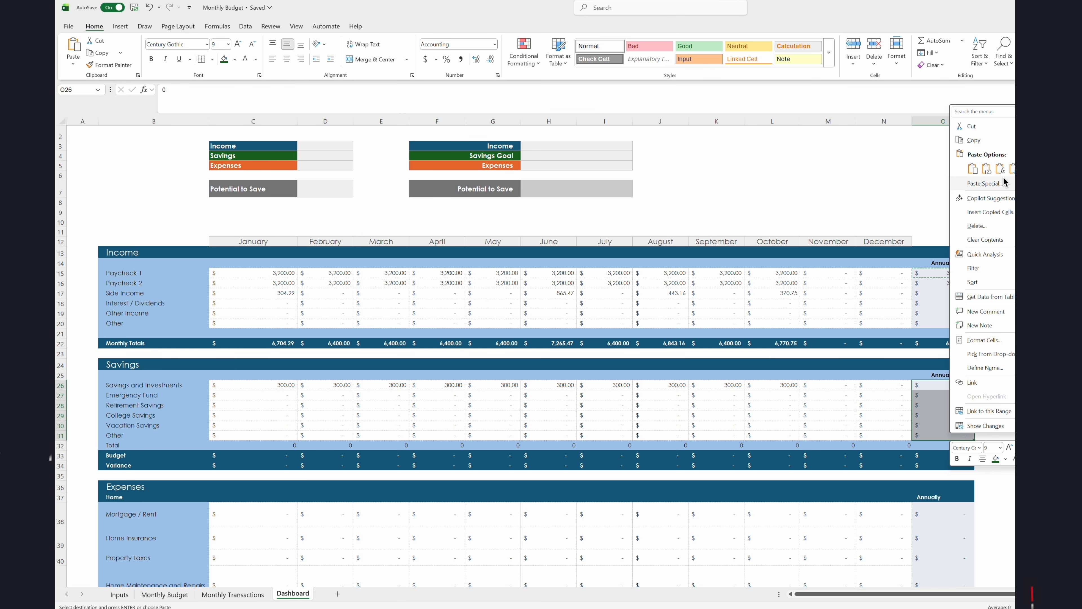
{"action": "left_click", "coordinate": [1000, 168]}
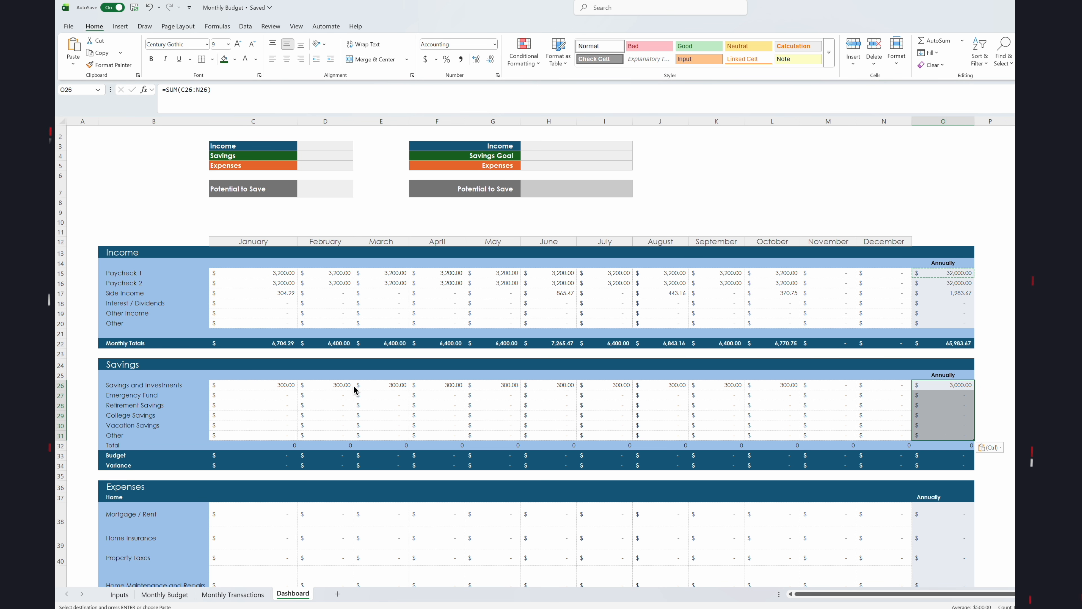
Sum January's savings in Total cell C32 as =SUM(C26:C31) and copy the formula across through December
{"action": "left_click", "coordinate": [257, 447]}
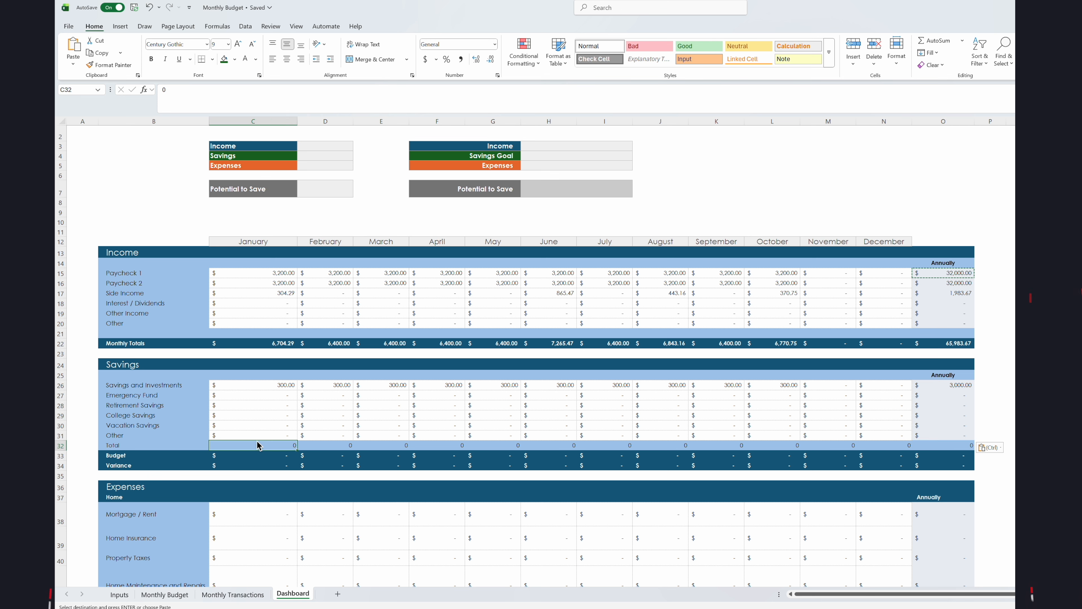
{"action": "key", "text": "alt+equal"}
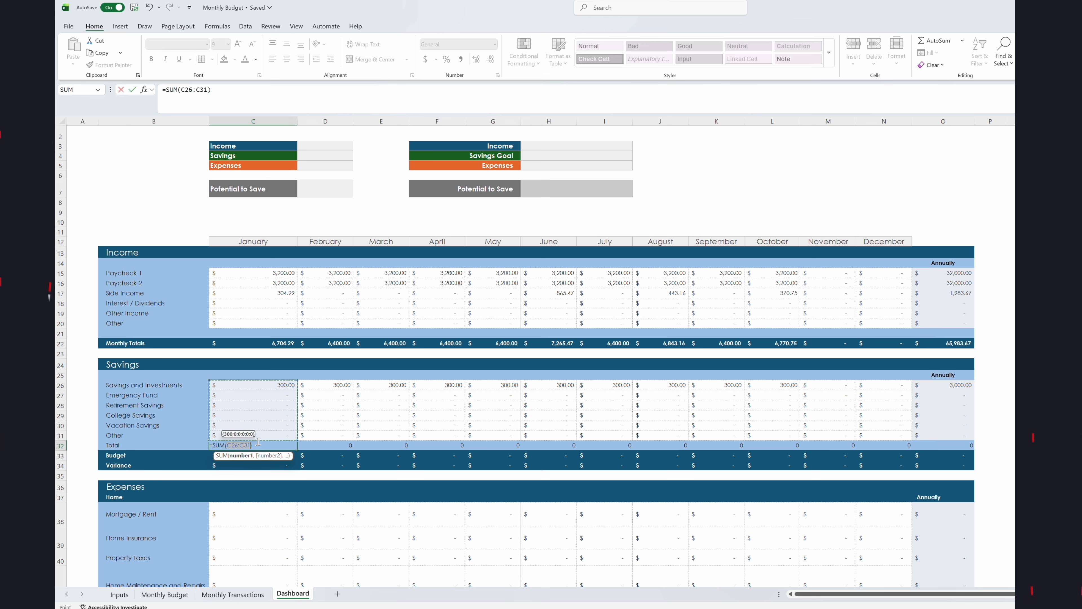
{"action": "key", "text": "Return"}
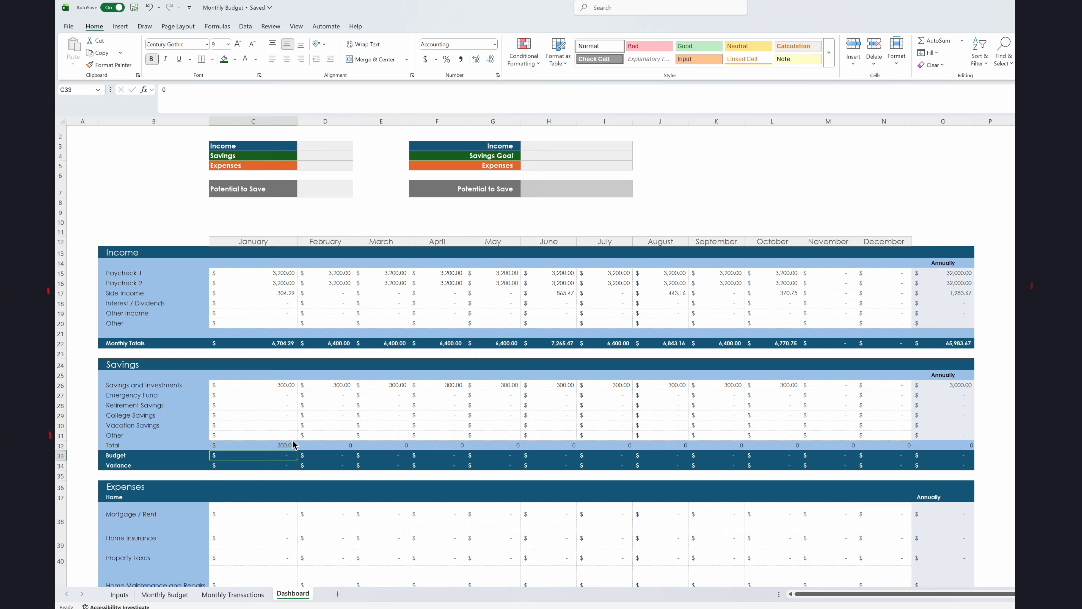
{"action": "left_click", "coordinate": [294, 445]}
{"action": "left_click_drag", "start_coordinate": [297, 450], "coordinate": [915, 453]}
Link January's Savings Budget in C33 to the absolute reference 'Monthly Budget'!$C$3 and copy it across through December
{"action": "left_click", "coordinate": [285, 456]}
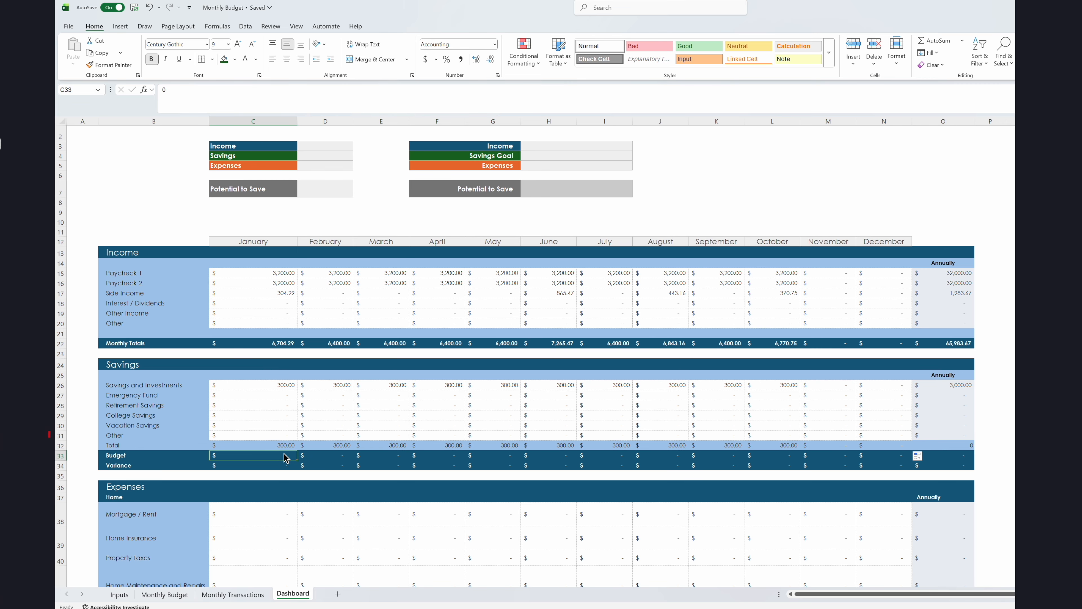
{"action": "left_click", "coordinate": [254, 446]}
{"action": "left_click", "coordinate": [256, 452]}
{"action": "left_click", "coordinate": [165, 595]}
{"action": "left_click", "coordinate": [320, 153]}
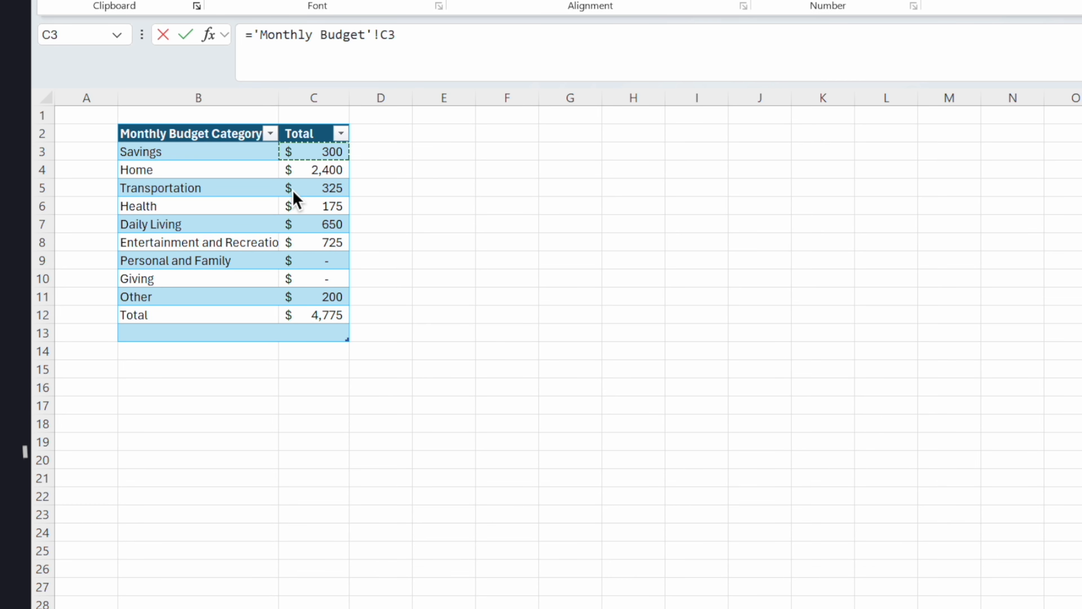
{"action": "key", "text": "F4"}
{"action": "key", "text": "Return"}
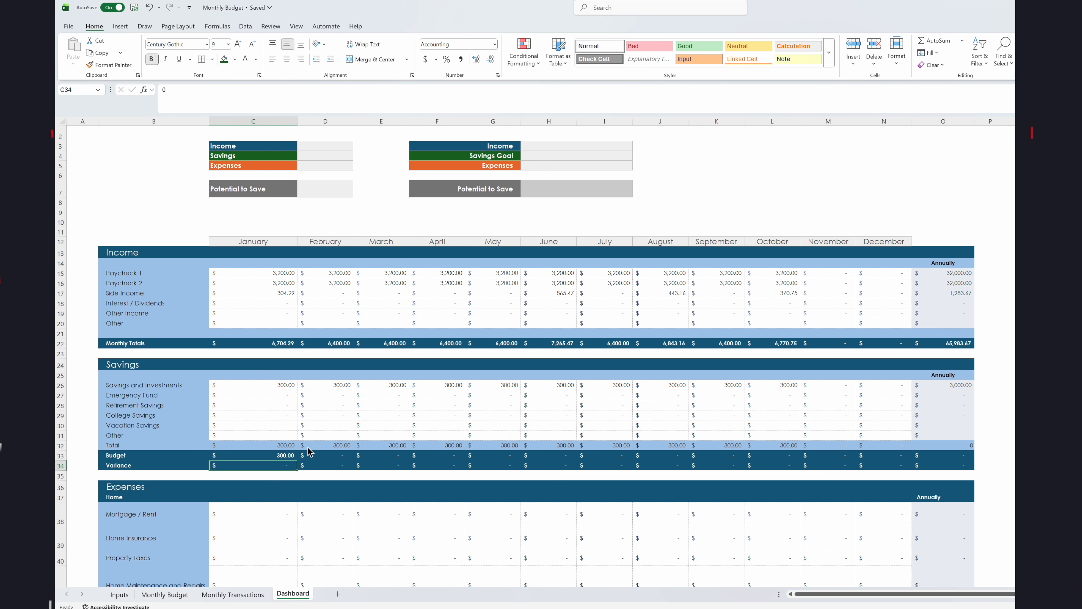
{"action": "left_click", "coordinate": [293, 456]}
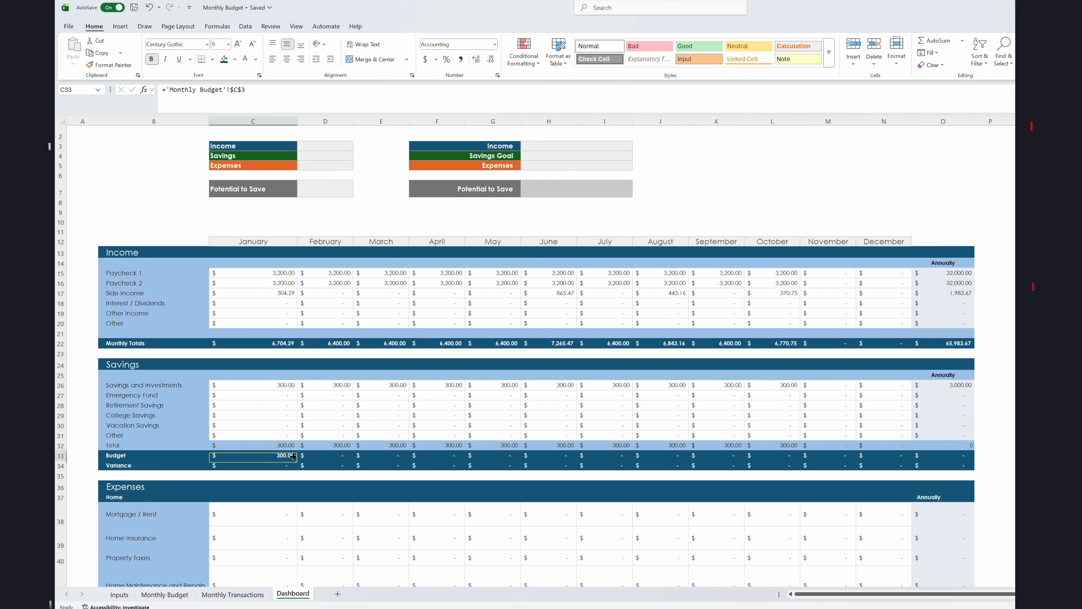
{"action": "left_click_drag", "start_coordinate": [293, 456], "coordinate": [885, 449]}
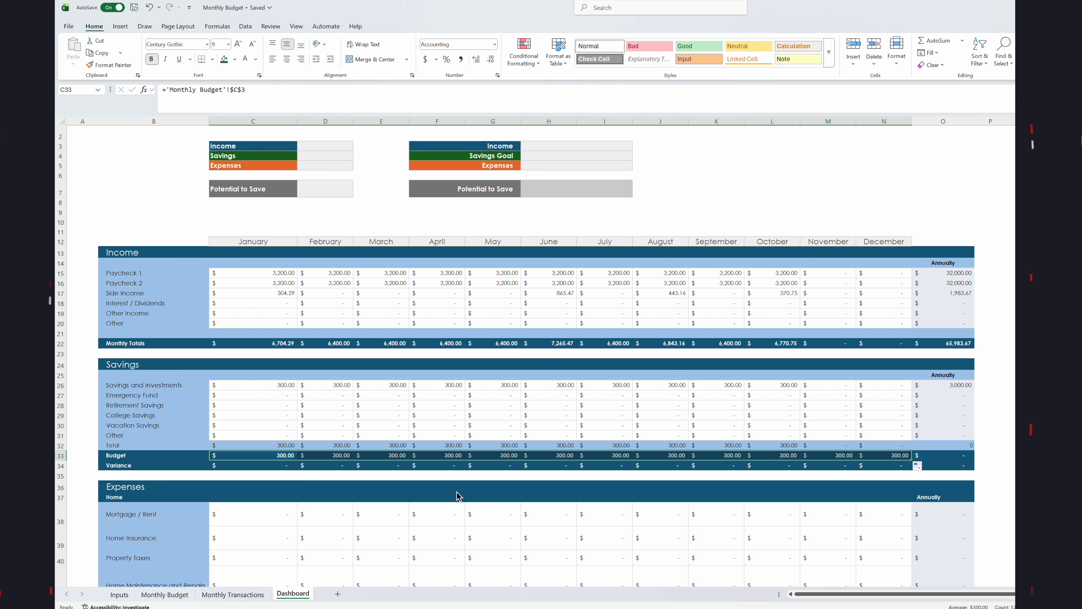
Calculate January's Savings Variance in C34 as =C33-C32 and copy the formula across through December
{"action": "left_click", "coordinate": [276, 466]}
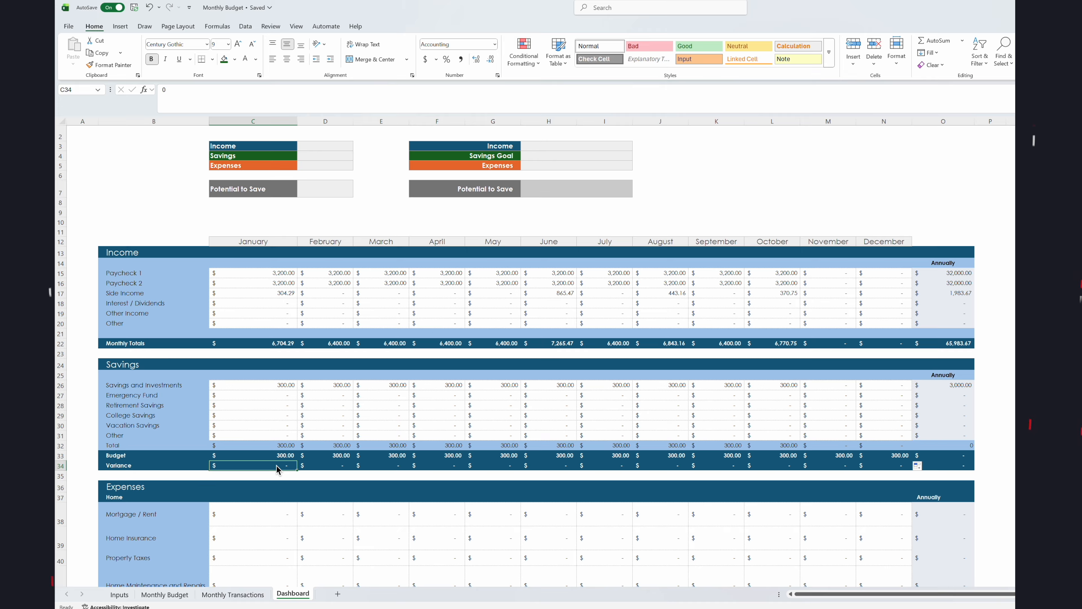
{"action": "type", "text": "="}
{"action": "key", "text": "Up"}
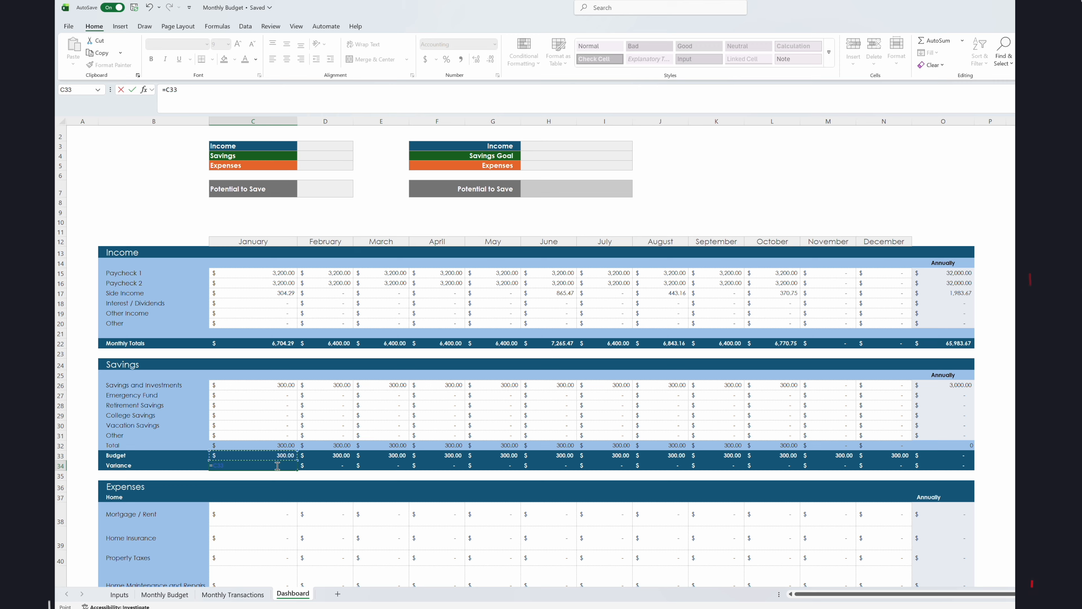
{"action": "type", "text": "-"}
{"action": "key", "text": "Up"}
{"action": "key", "text": "Up"}
{"action": "key", "text": "Return"}
{"action": "left_click", "coordinate": [276, 465]}
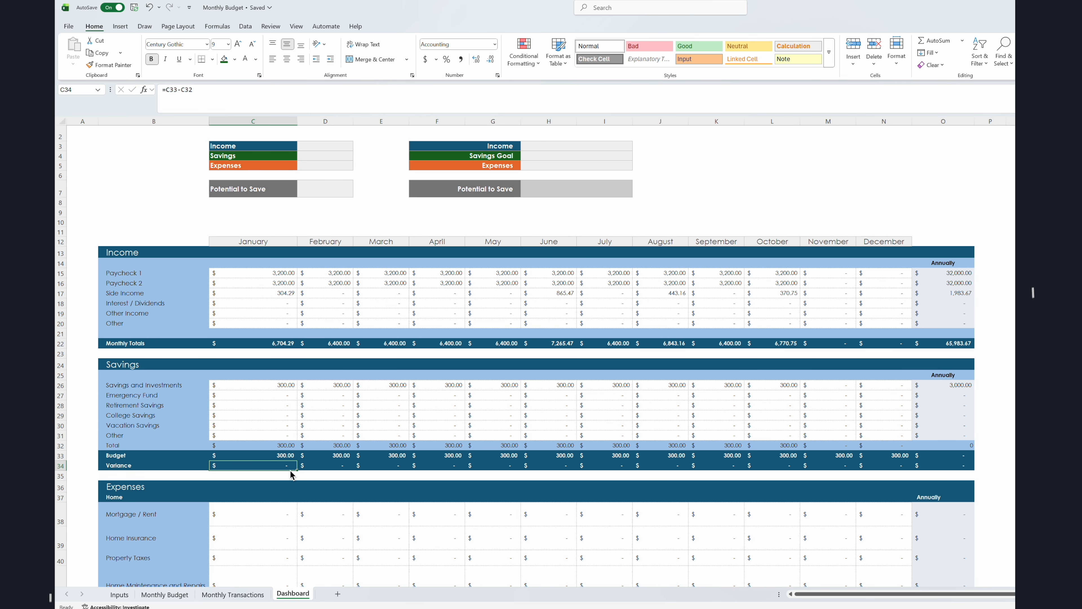
{"action": "left_click_drag", "start_coordinate": [297, 470], "coordinate": [869, 468]}
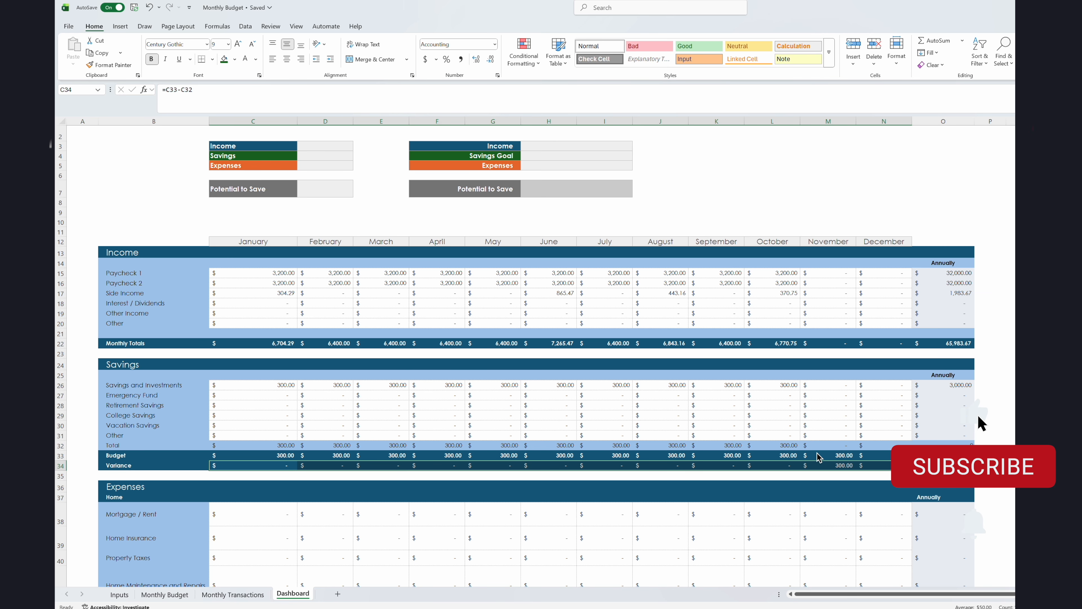
Enter 450 over January's Savings Total in C32 to test the variance calculation
{"action": "left_click", "coordinate": [279, 446]}
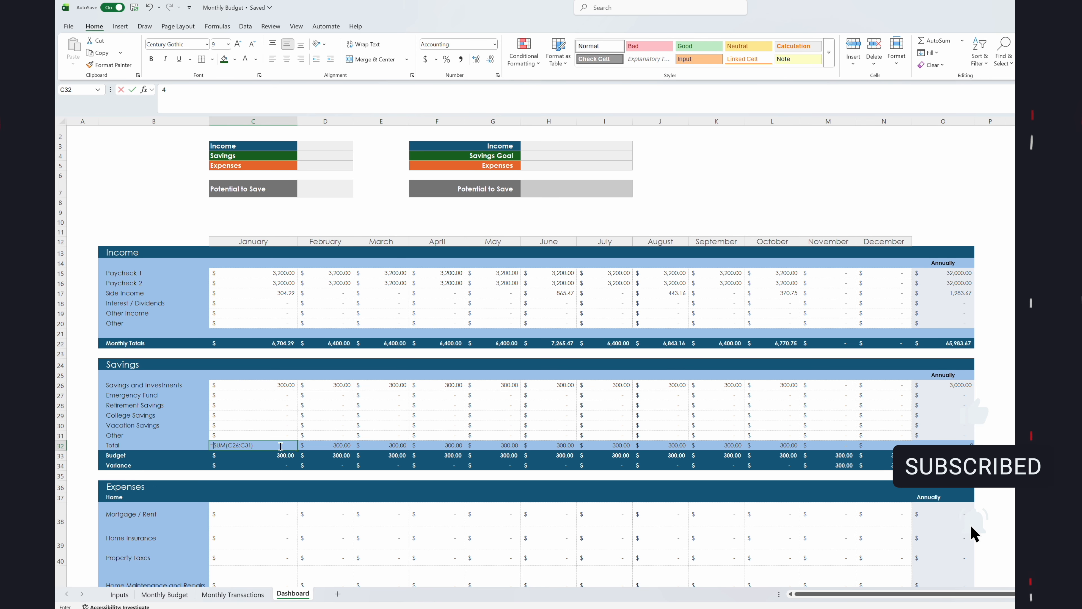
{"action": "key", "text": "Return"}
{"action": "key", "text": "Return"}
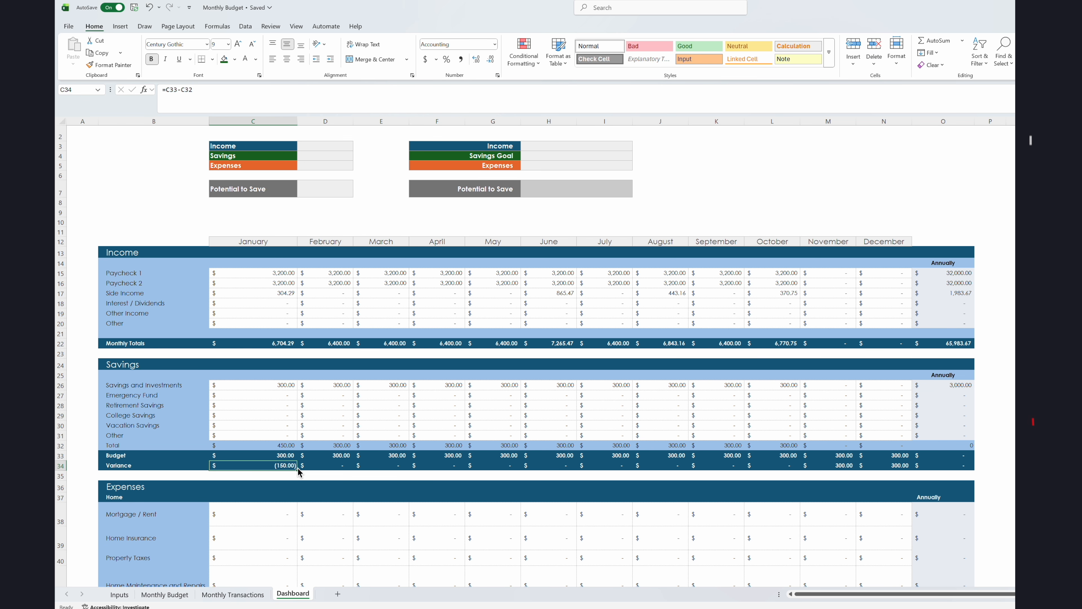
Apply a Less Than 0 conditional format with Light Red Fill with Dark Red Text to Savings Variance cells C34:N34
{"action": "left_click_drag", "start_coordinate": [297, 470], "coordinate": [871, 465]}
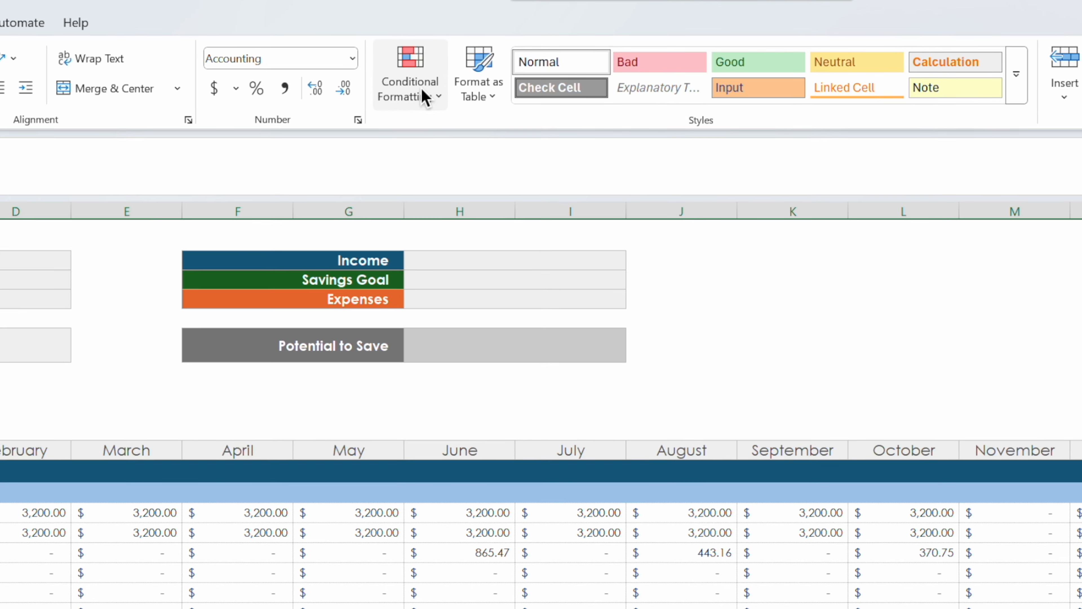
{"action": "left_click", "coordinate": [497, 69]}
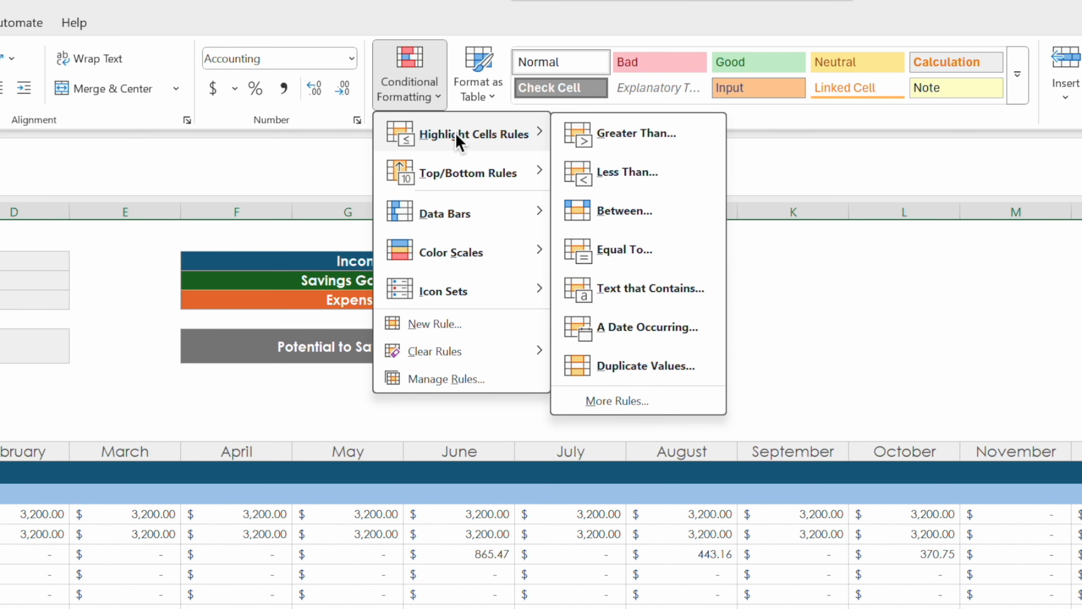
{"action": "left_click", "coordinate": [614, 172]}
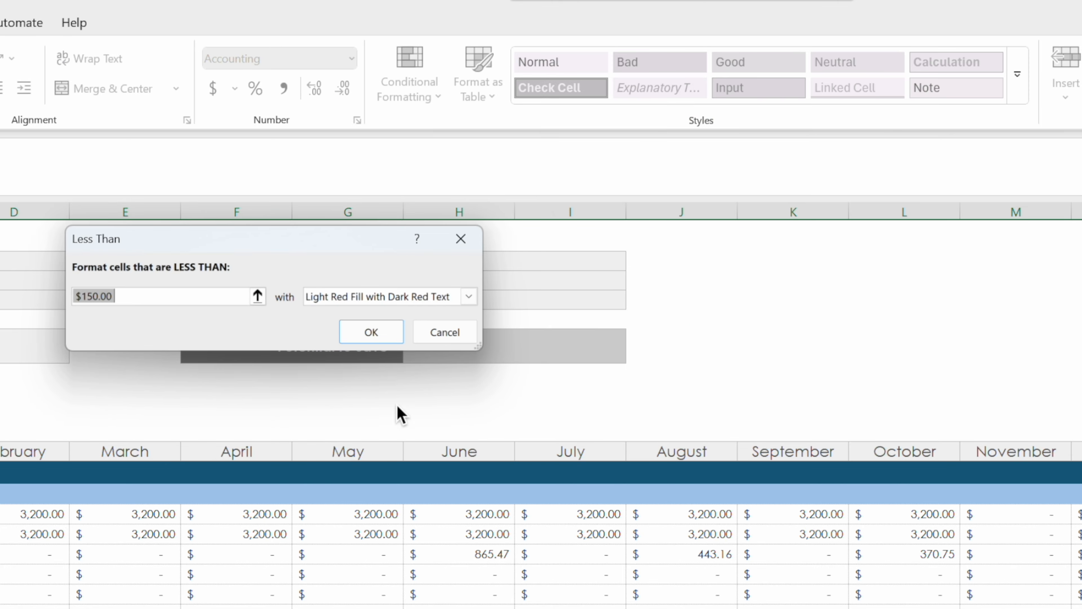
{"action": "type", "text": "0"}
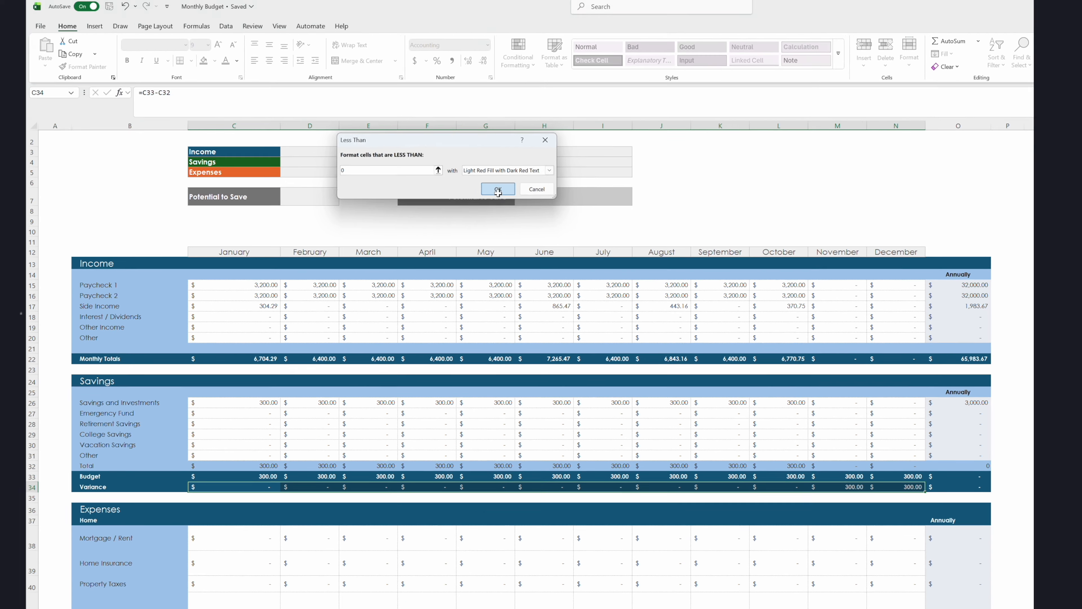
{"action": "left_click", "coordinate": [371, 335]}
Test the variance highlighting by entering 450 in January's Savings Total C32, and undo the entry
{"action": "left_click", "coordinate": [280, 447]}
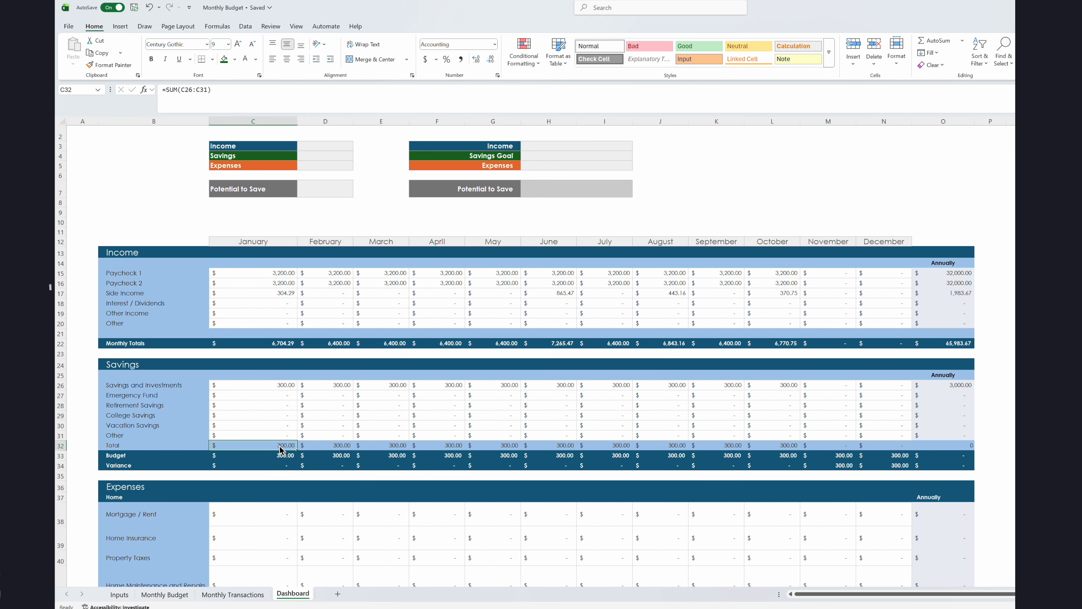
{"action": "type", "text": "450"}
{"action": "key", "text": "Return"}
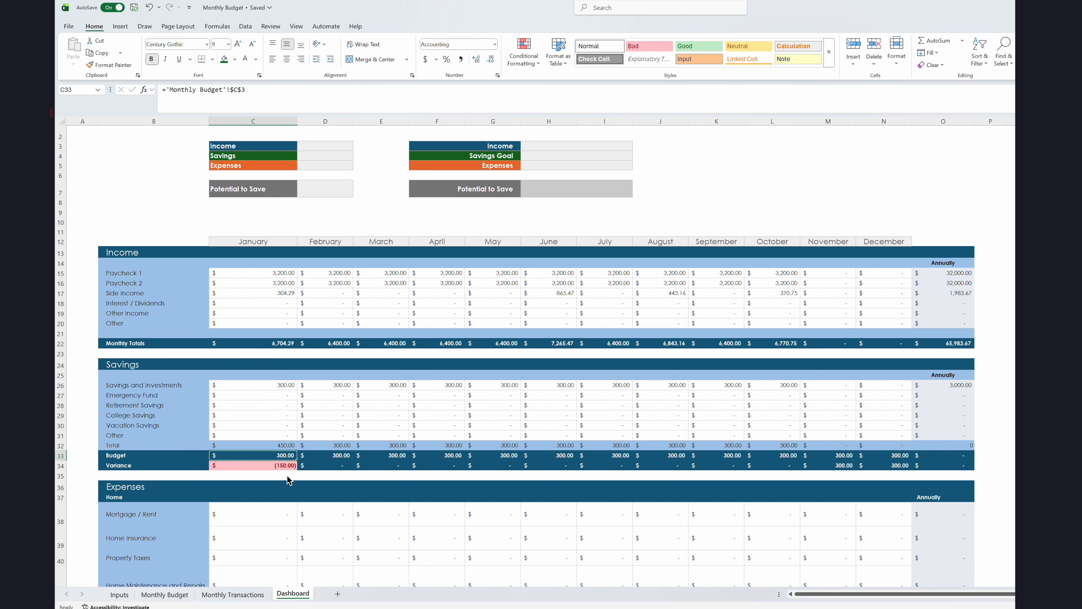
{"action": "key", "text": "ctrl+z"}
{"action": "left_click", "coordinate": [283, 455]}
{"action": "left_click", "coordinate": [282, 446]}
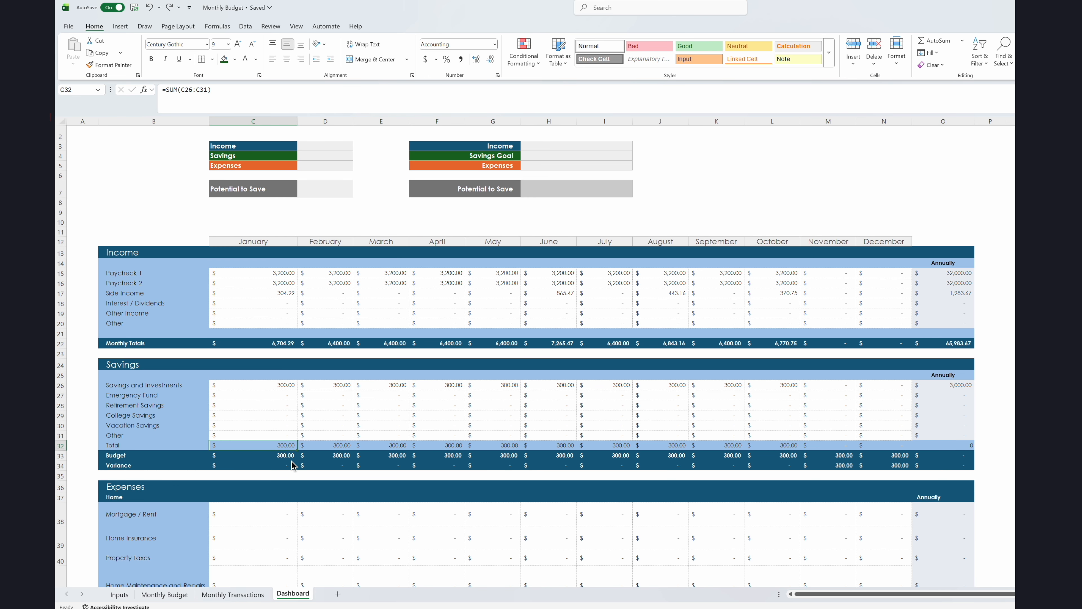
Group the Savings detail rows 25 to 31 and collapse the group
{"action": "left_click_drag", "start_coordinate": [60, 375], "coordinate": [57, 438]}
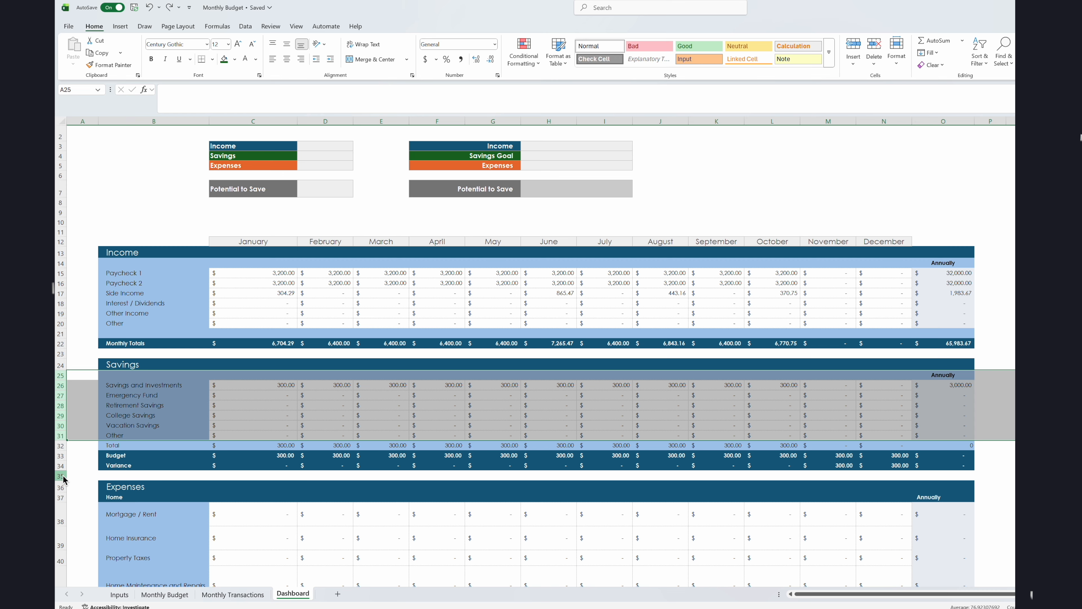
{"action": "key", "text": "shift+alt+Right"}
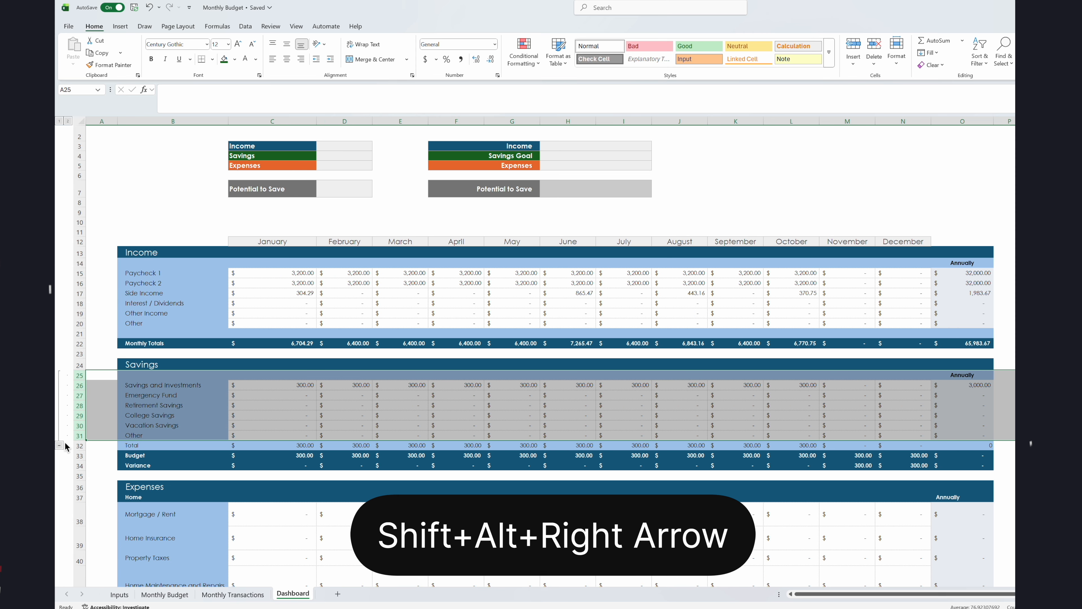
{"action": "left_click", "coordinate": [60, 445]}
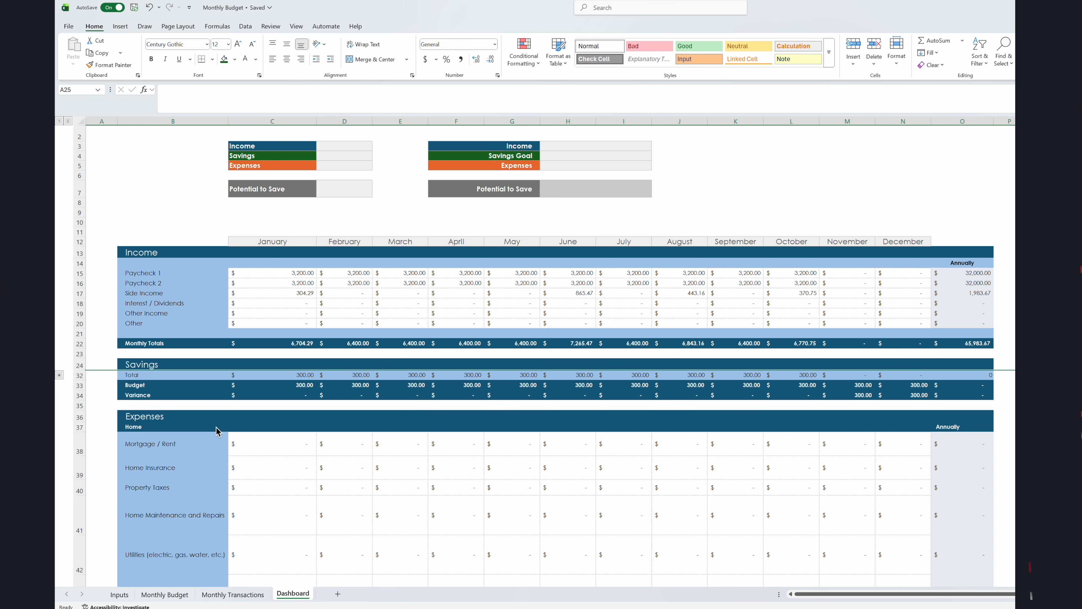
{"action": "left_click", "coordinate": [59, 375]}
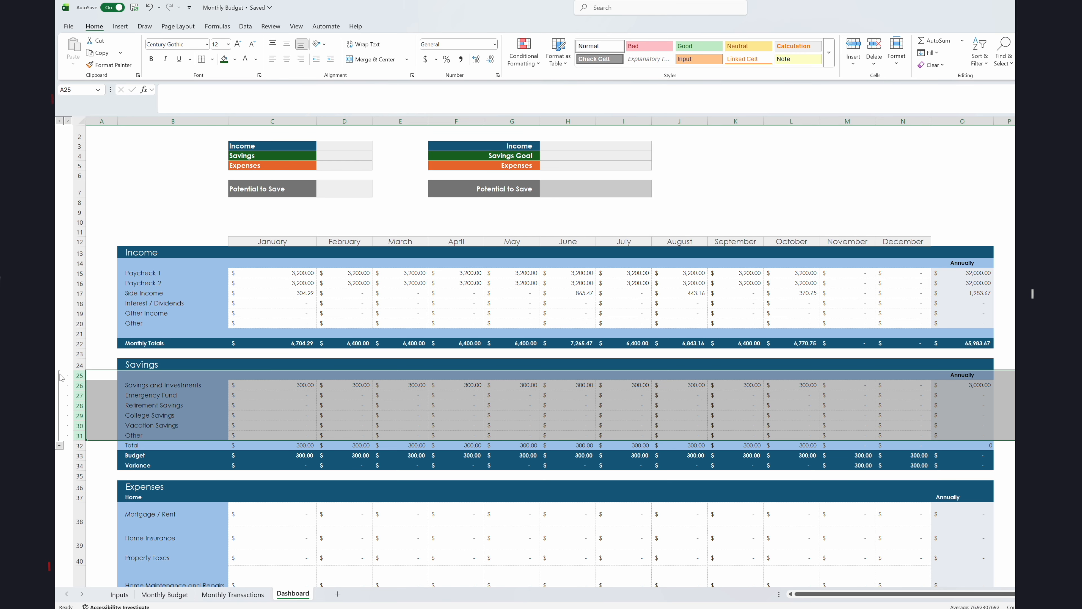
{"action": "left_click", "coordinate": [150, 417]}
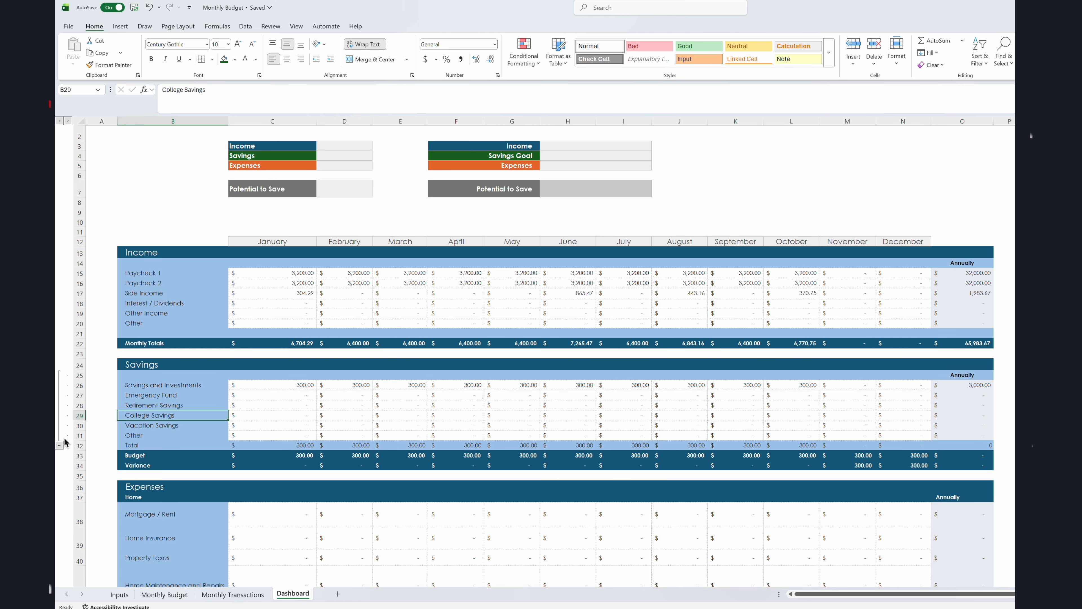
{"action": "left_click", "coordinate": [59, 445]}
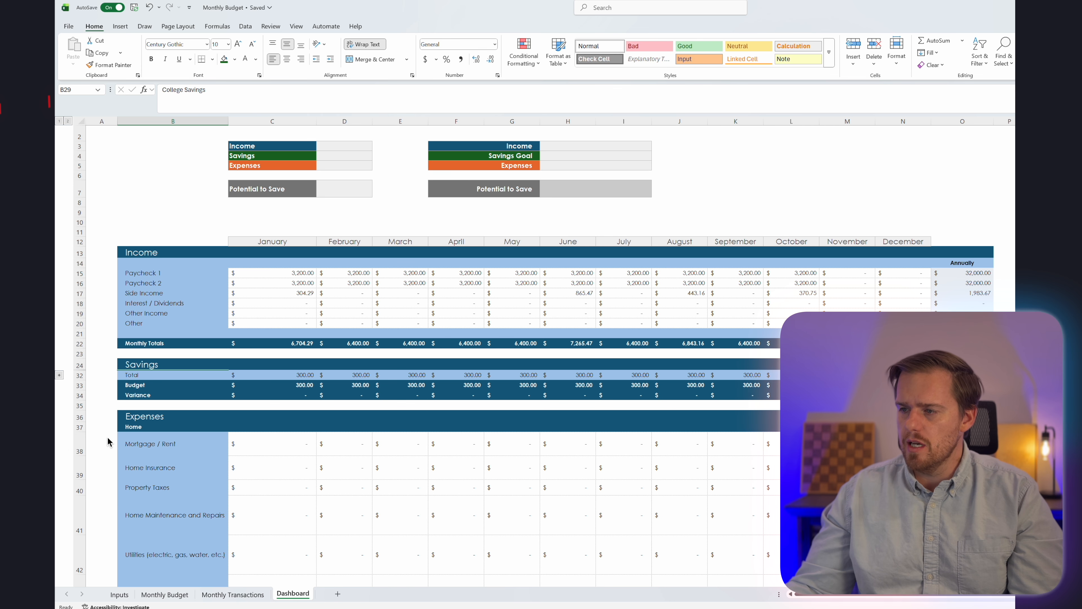
Group the Income detail rows 14 to 21 and collapse the group
{"action": "left_click", "coordinate": [344, 416]}
{"action": "scroll", "coordinate": [341, 418], "scroll_direction": "up", "scroll_amount": 1}
{"action": "scroll", "coordinate": [314, 431], "scroll_direction": "down", "scroll_amount": 2}
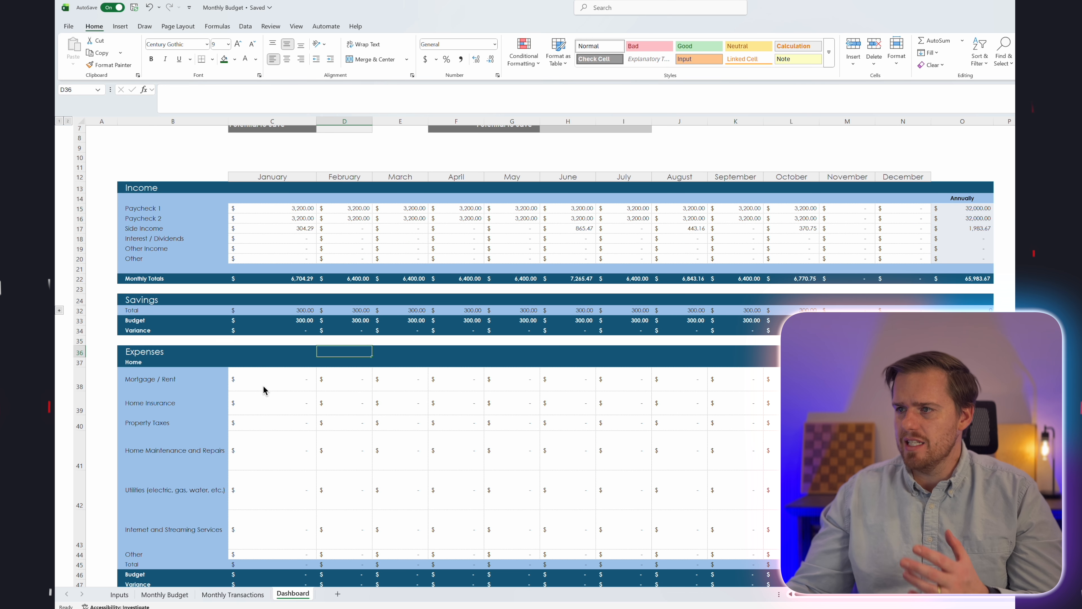
{"action": "left_click_drag", "start_coordinate": [79, 199], "coordinate": [74, 271]}
{"action": "key", "text": "shift+alt+Right"}
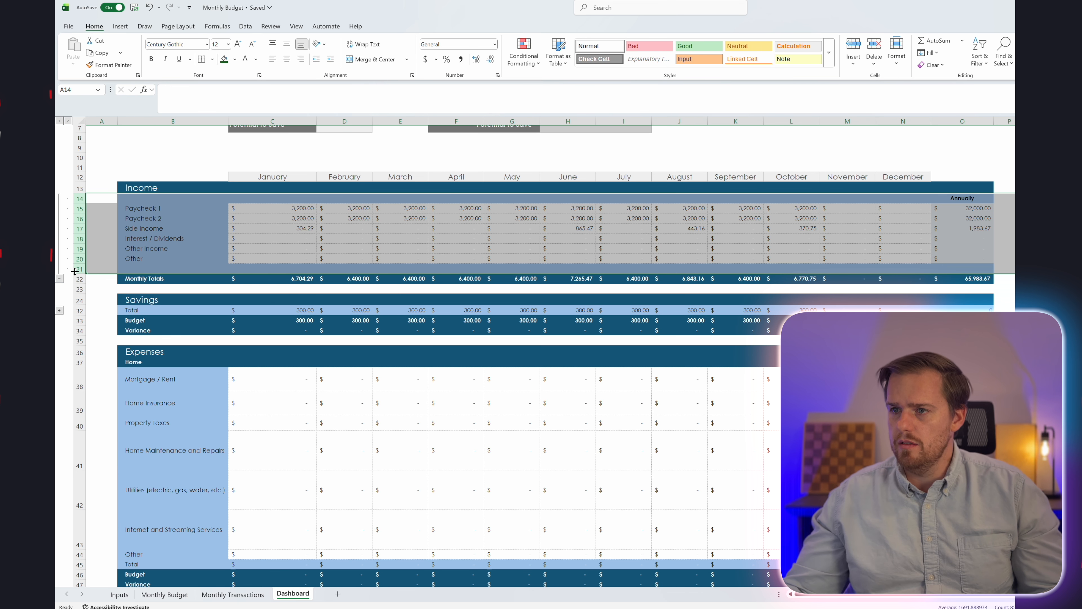
{"action": "left_click", "coordinate": [59, 278]}
{"action": "left_click", "coordinate": [170, 262]}
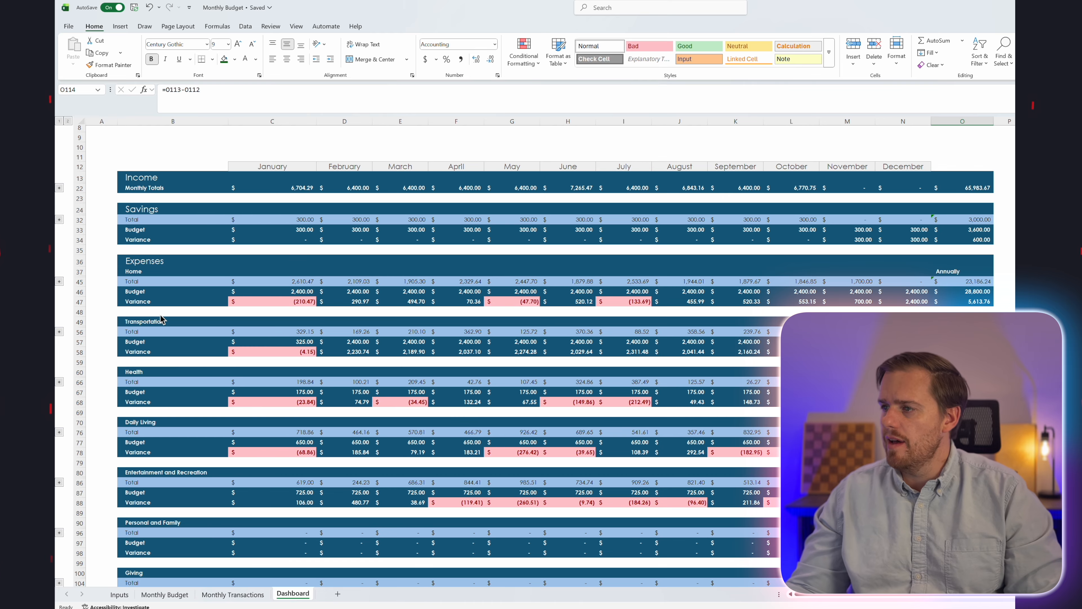
Calculate January's Monthly Expense Total in C116 as =C112+C104+C96+C86+C76+C66+C56+C45 and copy the formula across the following months
{"action": "scroll", "coordinate": [161, 319], "scroll_direction": "down", "scroll_amount": 2}
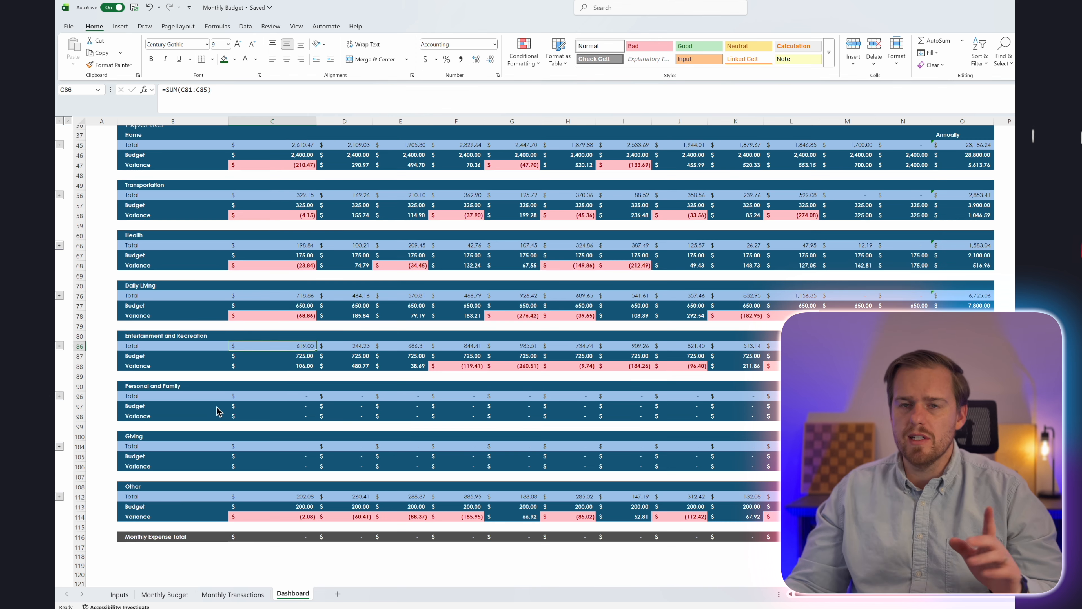
{"action": "left_click", "coordinate": [270, 539]}
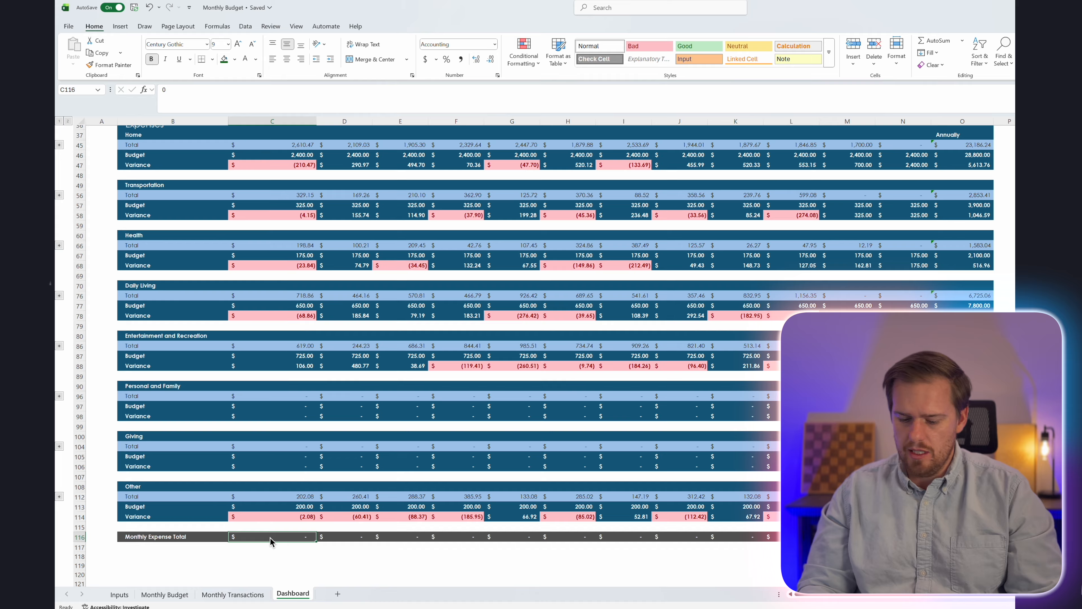
{"action": "type", "text": "="}
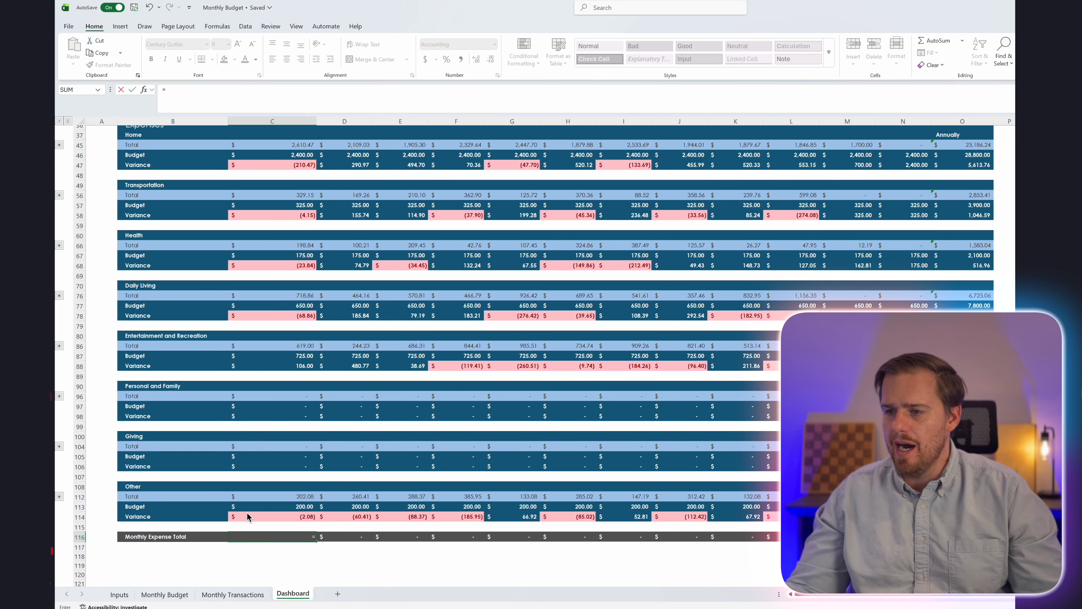
{"action": "left_click", "coordinate": [276, 496]}
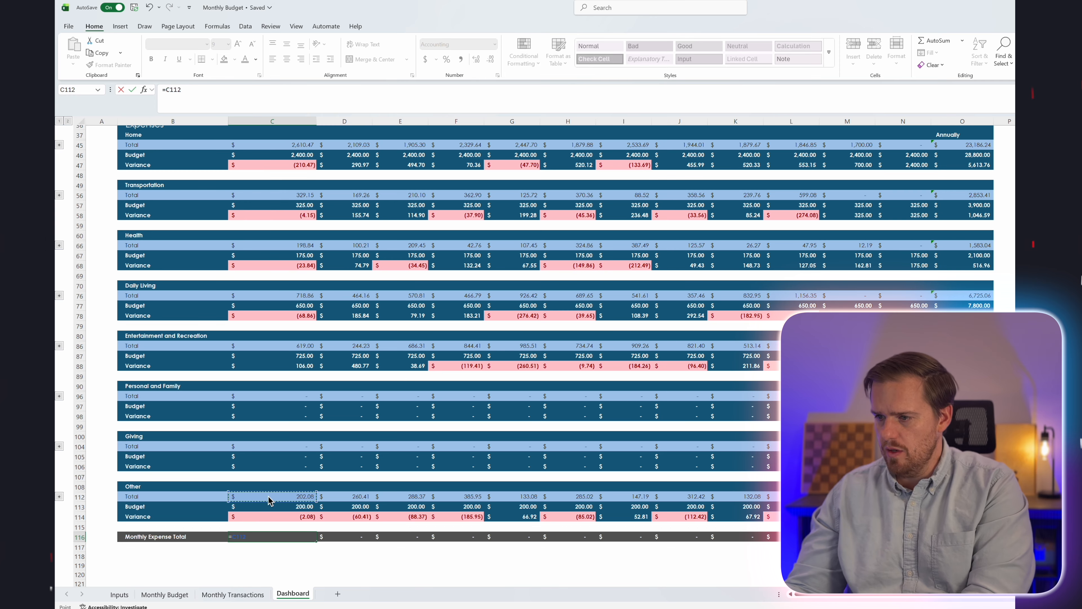
{"action": "type", "text": "+"}
{"action": "left_click", "coordinate": [276, 448]}
{"action": "type", "text": "+"}
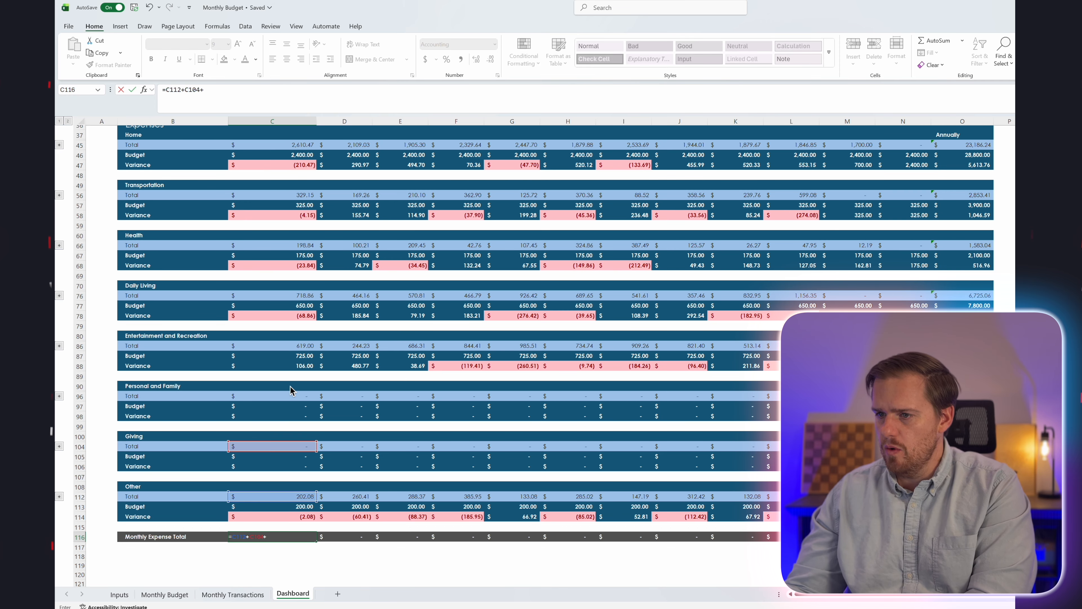
{"action": "left_click", "coordinate": [291, 398]}
{"action": "type", "text": "+"}
{"action": "left_click", "coordinate": [293, 345]}
{"action": "type", "text": "+"}
{"action": "left_click", "coordinate": [291, 298]}
{"action": "type", "text": "+"}
{"action": "left_click", "coordinate": [287, 247]}
{"action": "type", "text": "+"}
{"action": "left_click", "coordinate": [292, 197]}
{"action": "type", "text": "+"}
{"action": "left_click", "coordinate": [295, 145]}
{"action": "type", "text": "+"}
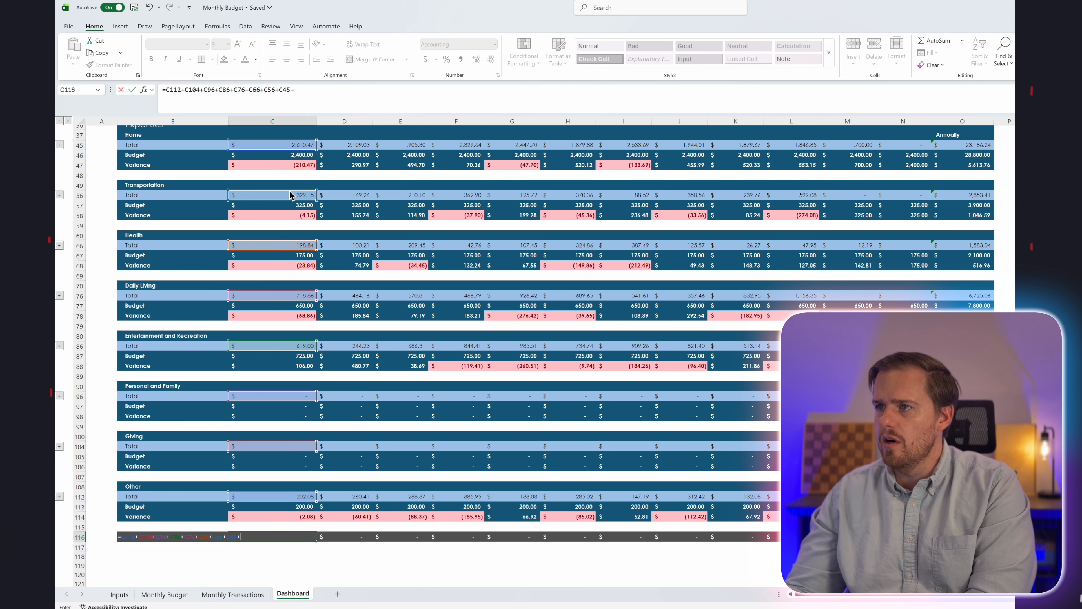
{"action": "scroll", "coordinate": [290, 194], "scroll_direction": "up", "scroll_amount": 5}
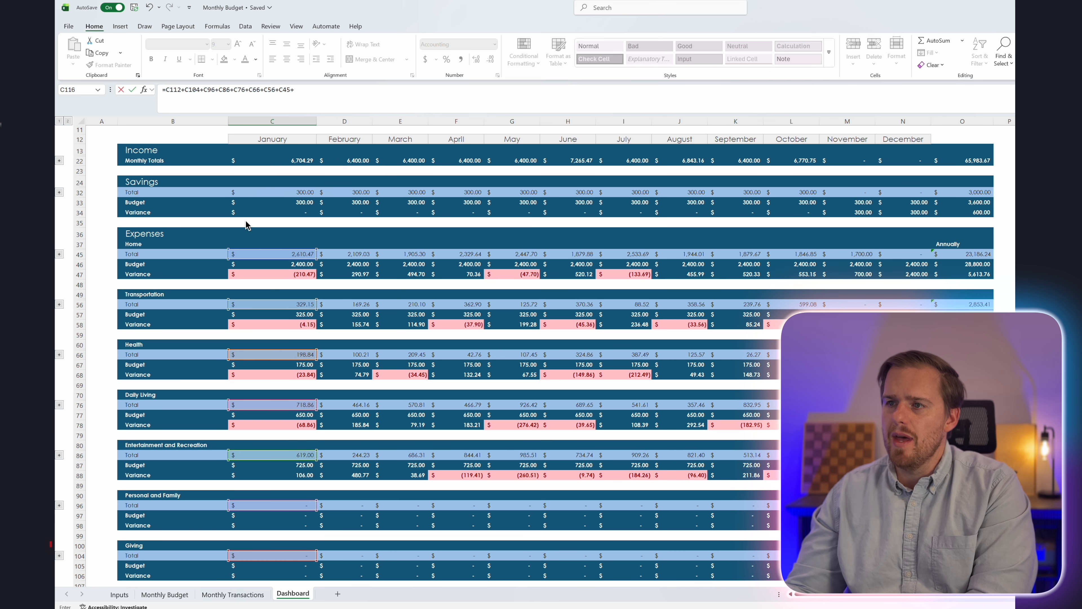
{"action": "key", "text": "BackSpace"}
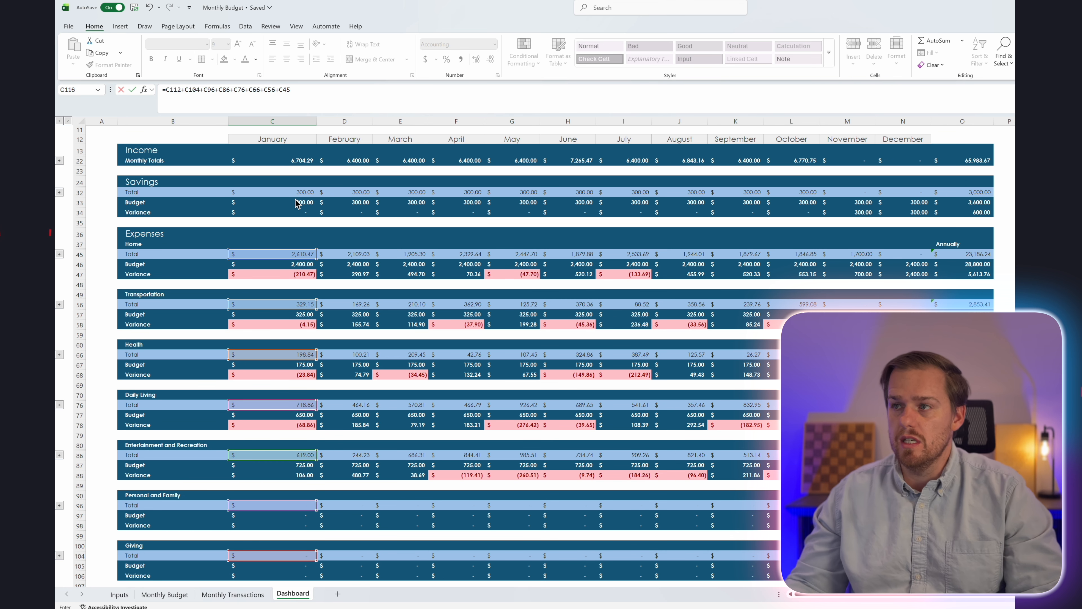
{"action": "key", "text": "Return"}
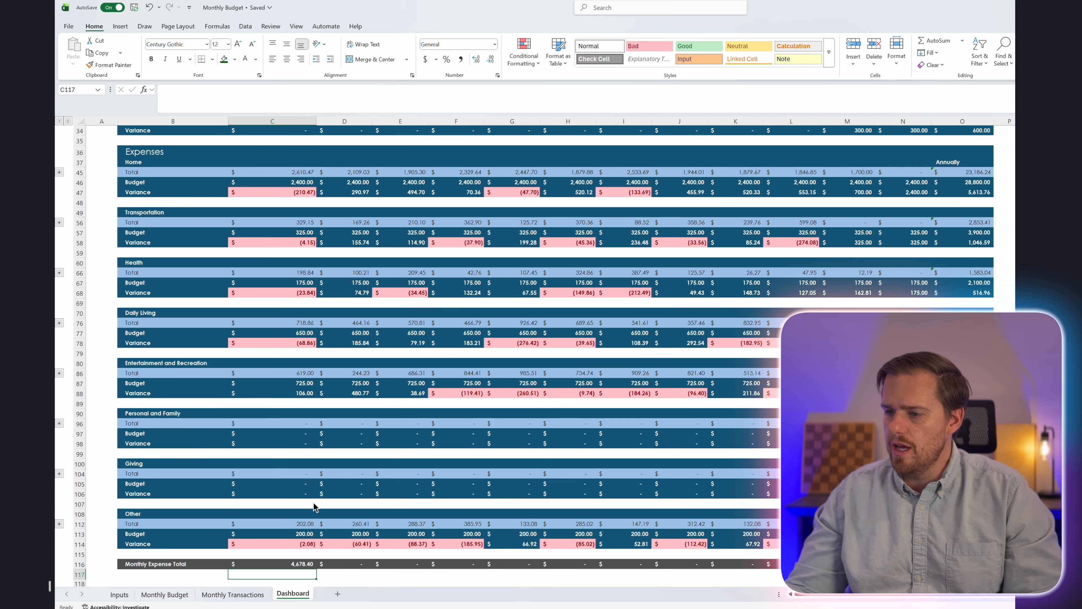
{"action": "left_click", "coordinate": [316, 565]}
{"action": "left_click_drag", "start_coordinate": [315, 566], "coordinate": [772, 557]}
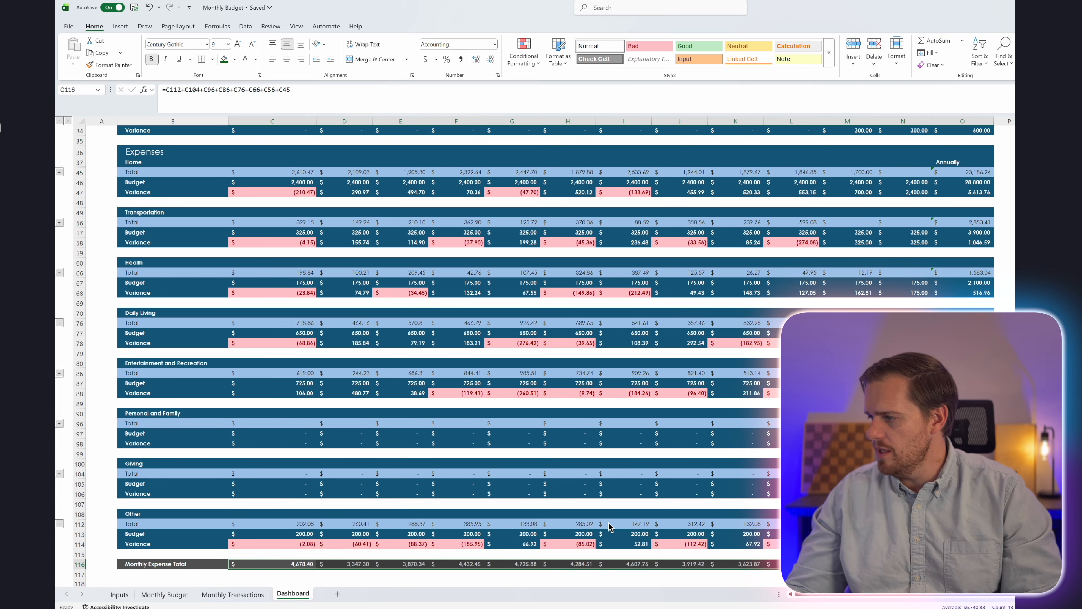
Add a list validation to cell C2 with source =Inputs!$B$5:$B$16 and choose January from it
{"action": "scroll", "coordinate": [589, 524], "scroll_direction": "up", "scroll_amount": 6}
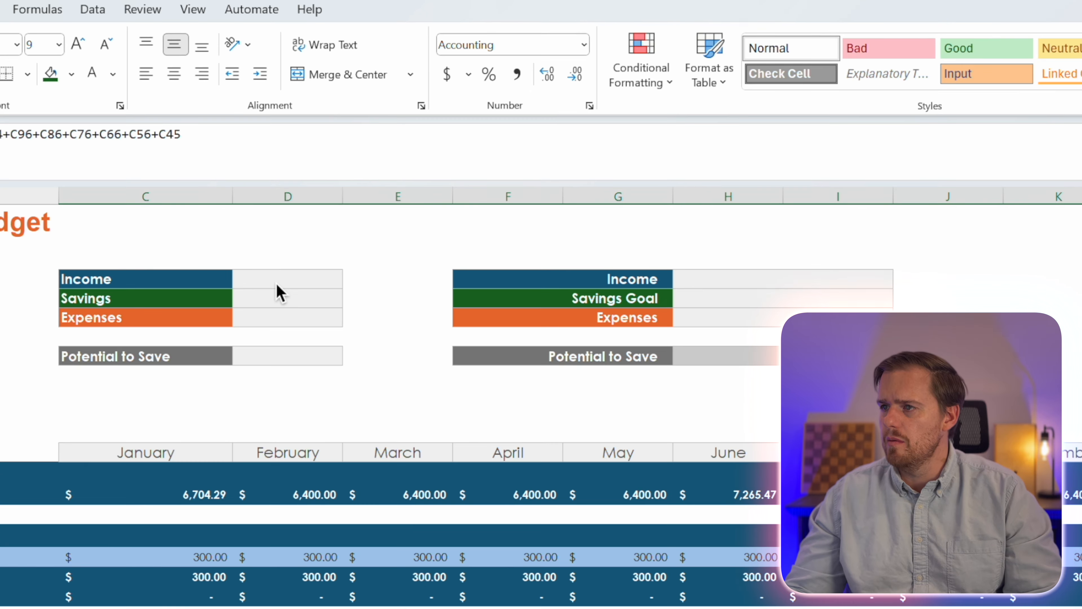
{"action": "left_click", "coordinate": [338, 164]}
{"action": "left_click", "coordinate": [174, 262]}
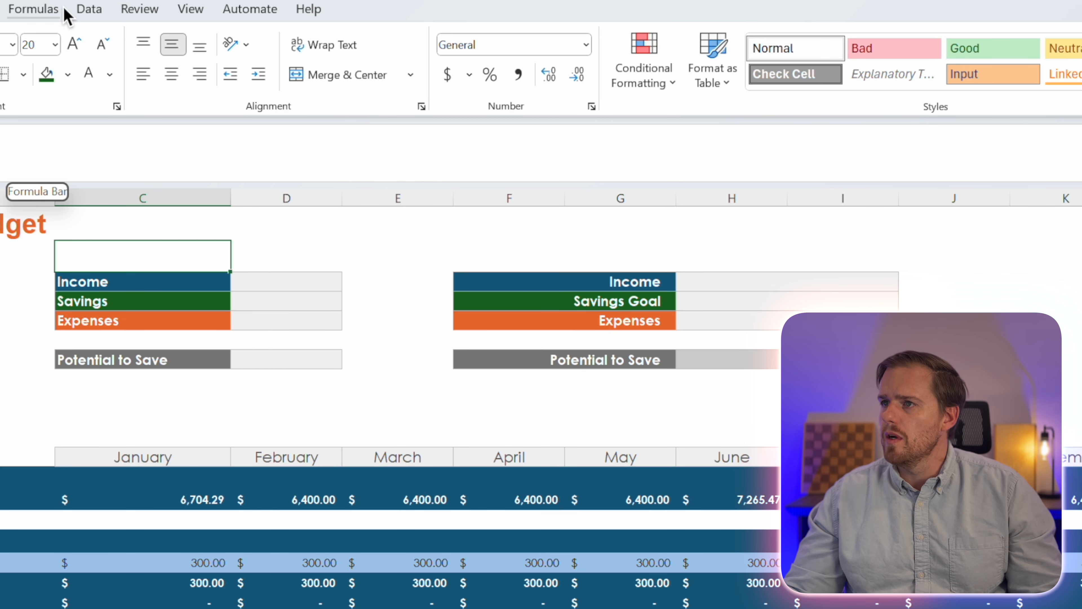
{"action": "left_click", "coordinate": [97, 7]}
{"action": "left_click", "coordinate": [1022, 53]}
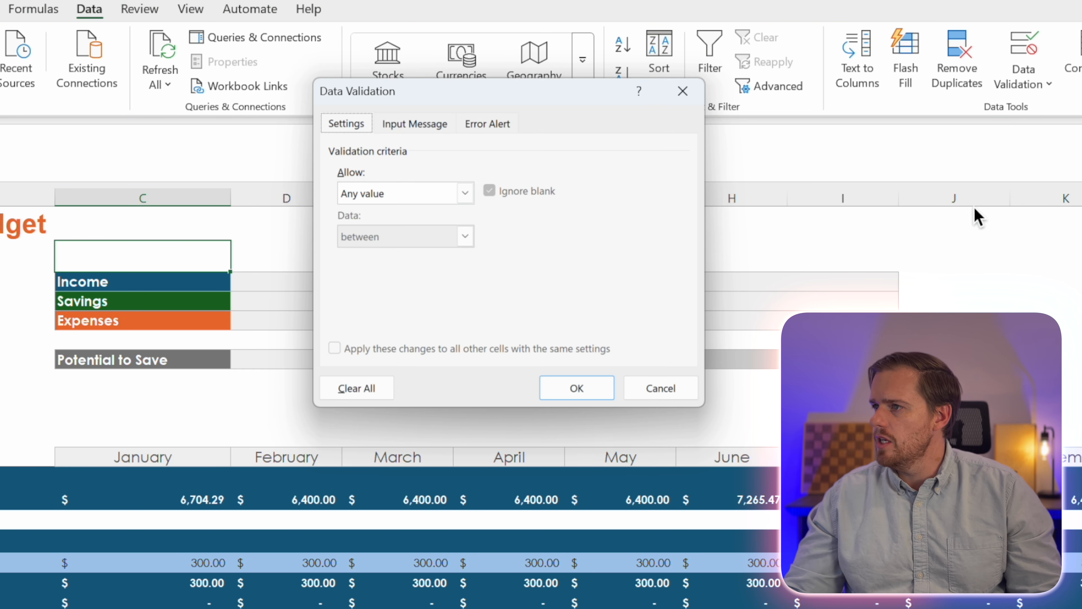
{"action": "left_click", "coordinate": [466, 193]}
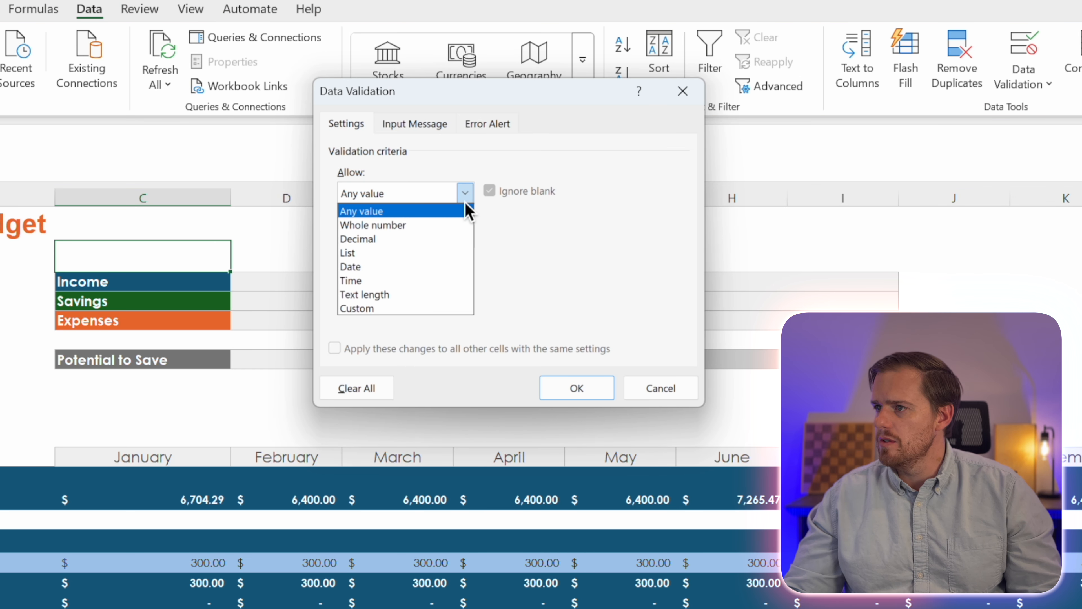
{"action": "left_click", "coordinate": [409, 250]}
{"action": "left_click", "coordinate": [524, 280]}
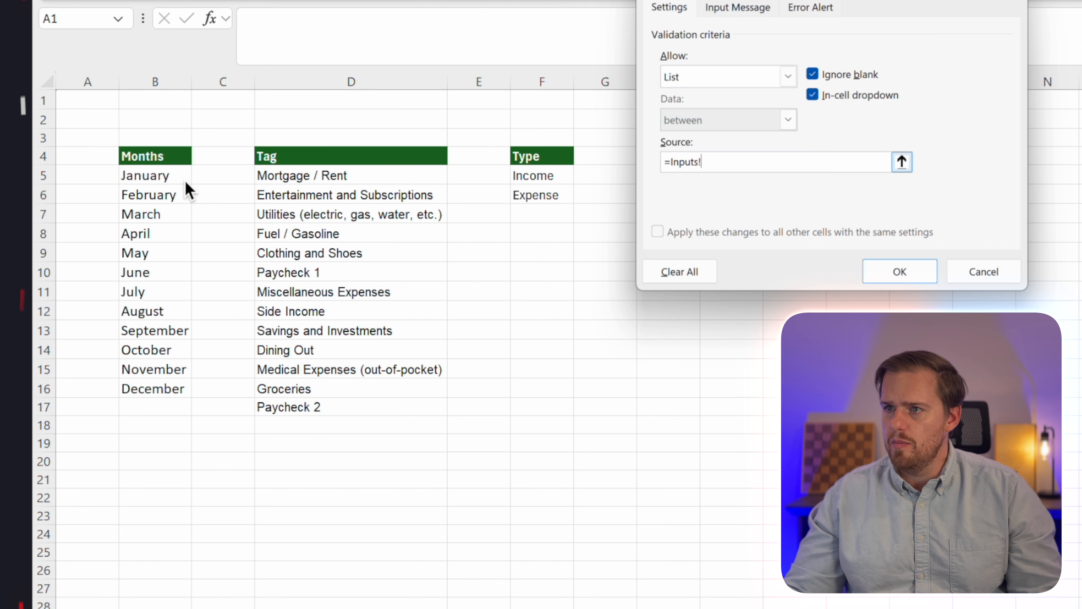
{"action": "left_click_drag", "start_coordinate": [159, 179], "coordinate": [161, 387]}
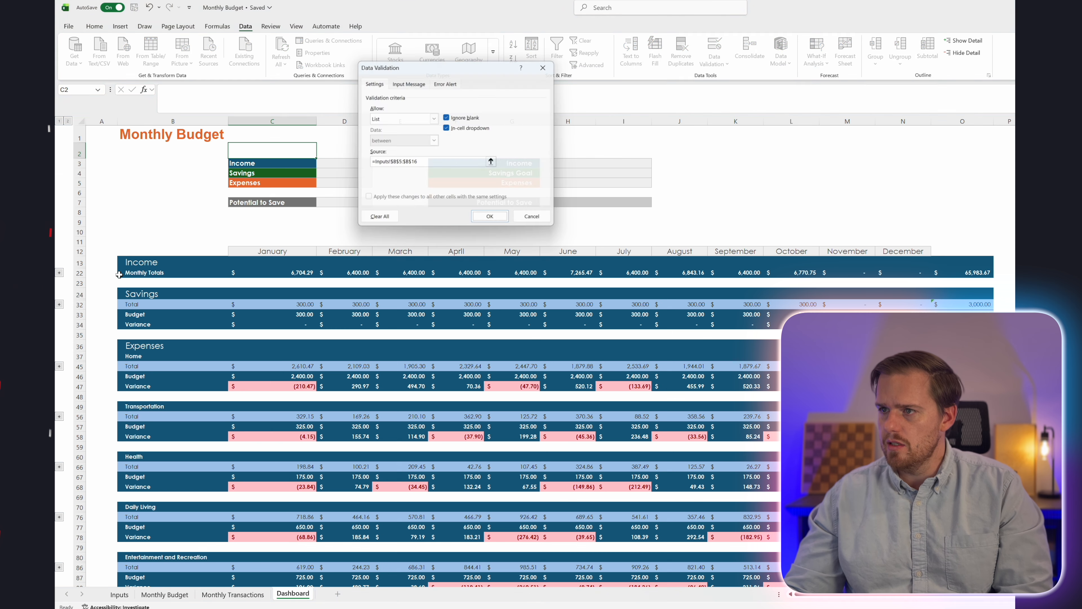
{"action": "key", "text": "Return"}
{"action": "left_click", "coordinate": [321, 154]}
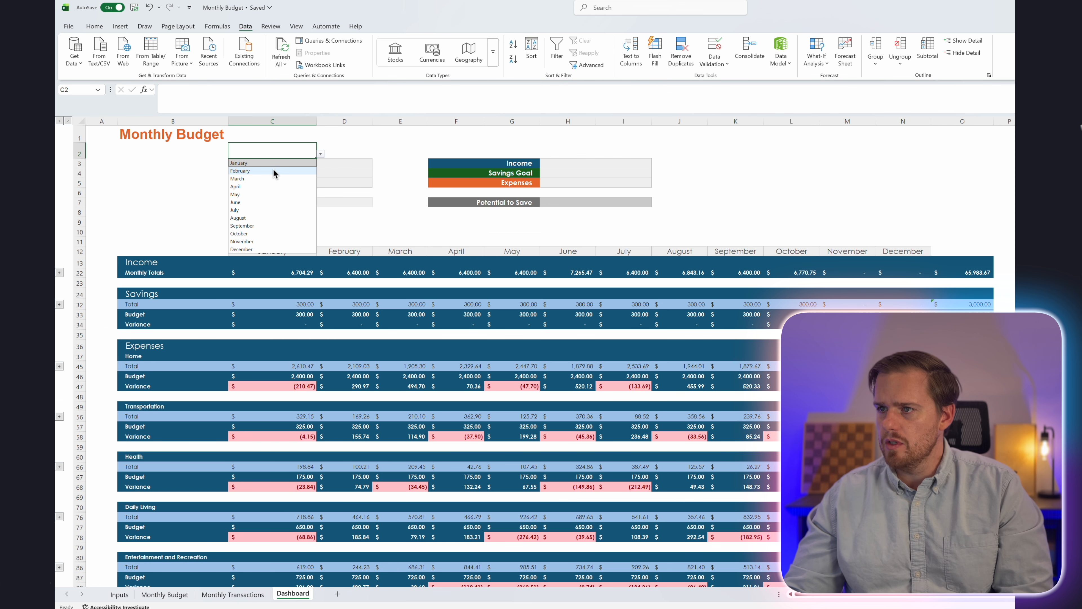
{"action": "left_click", "coordinate": [272, 163]}
Calculate the selected month's Income in D3 as =SUMIF($C$12:$N$12,$C$2,$C$22:$N$22)
{"action": "left_click", "coordinate": [339, 167]}
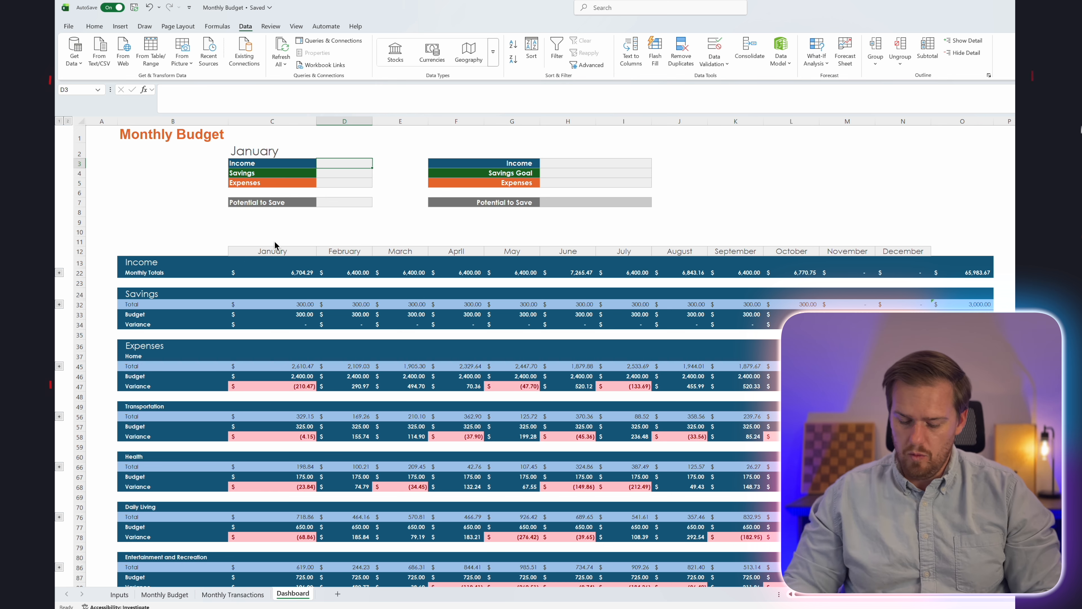
{"action": "type", "text": "=SUMIF("}
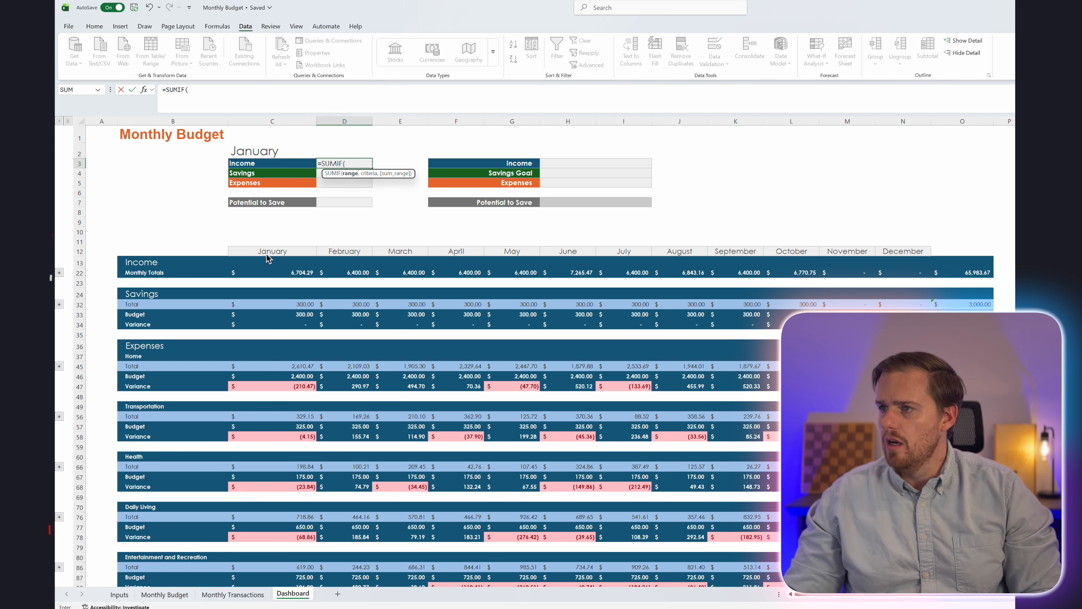
{"action": "left_click_drag", "start_coordinate": [264, 255], "coordinate": [901, 253]}
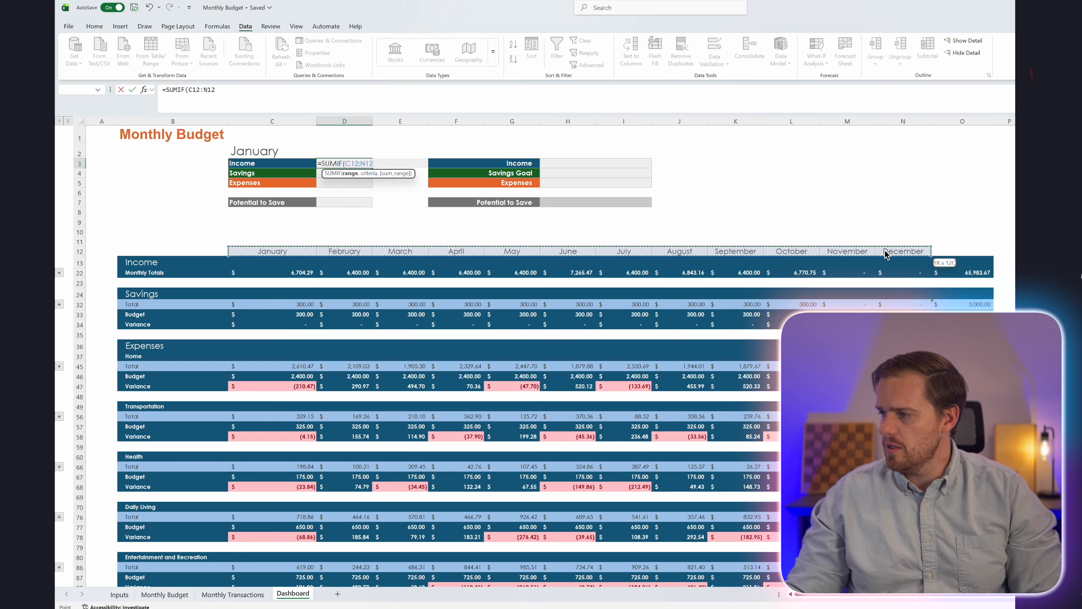
{"action": "key", "text": "F4"}
{"action": "type", "text": ","}
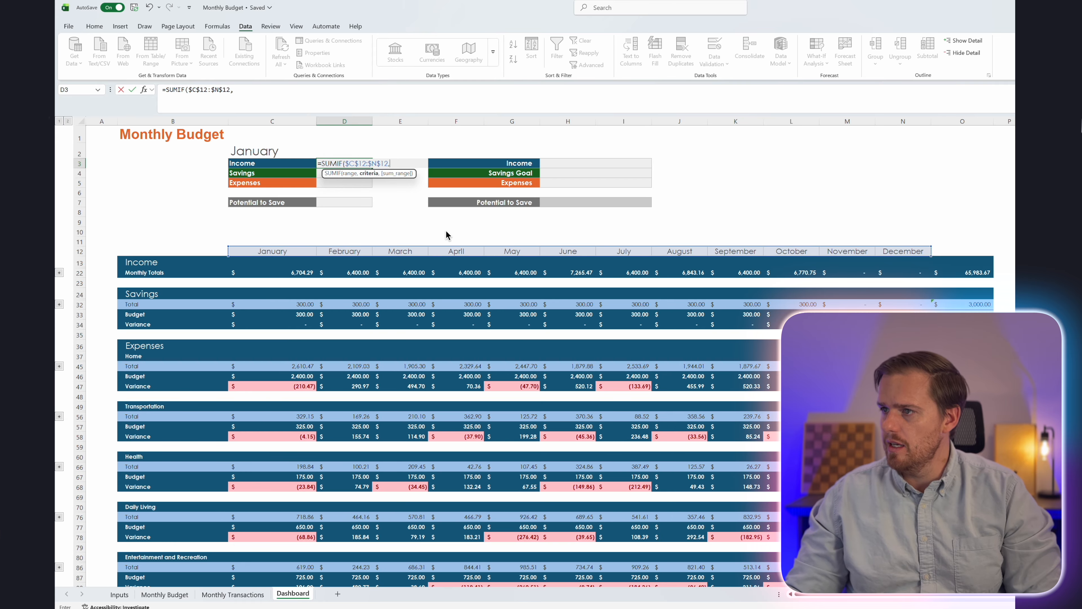
{"action": "left_click", "coordinate": [271, 158]}
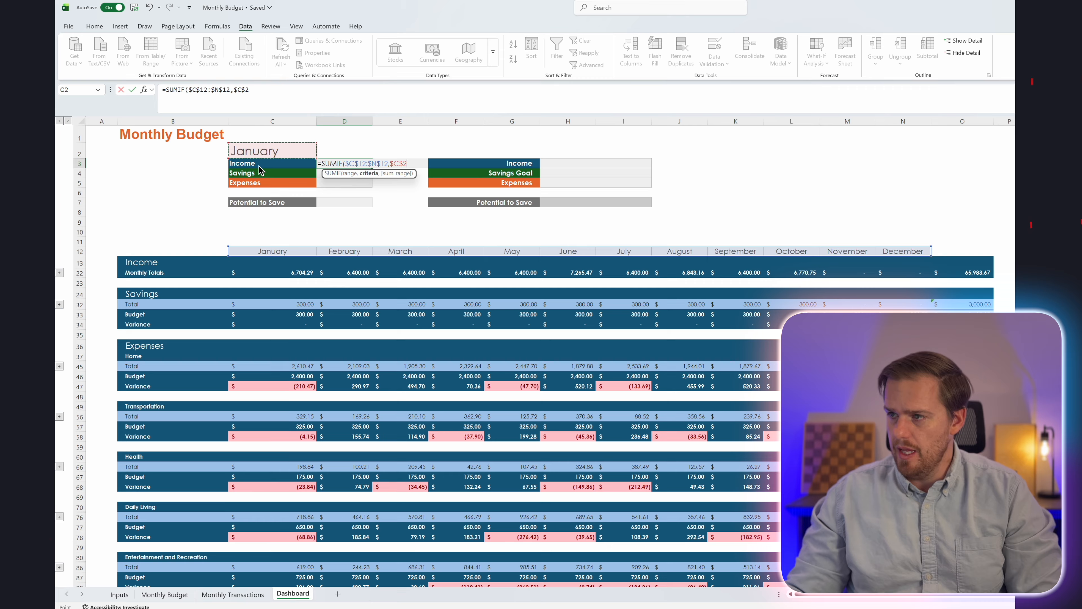
{"action": "type", "text": ","}
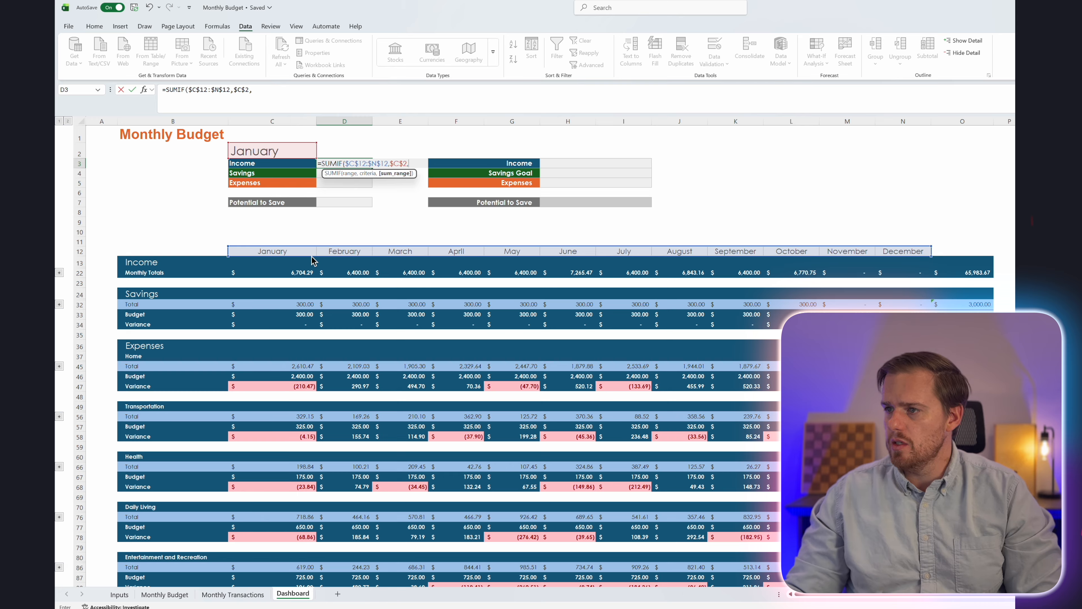
{"action": "left_click_drag", "start_coordinate": [303, 275], "coordinate": [913, 273]}
{"action": "key", "text": "F4"}
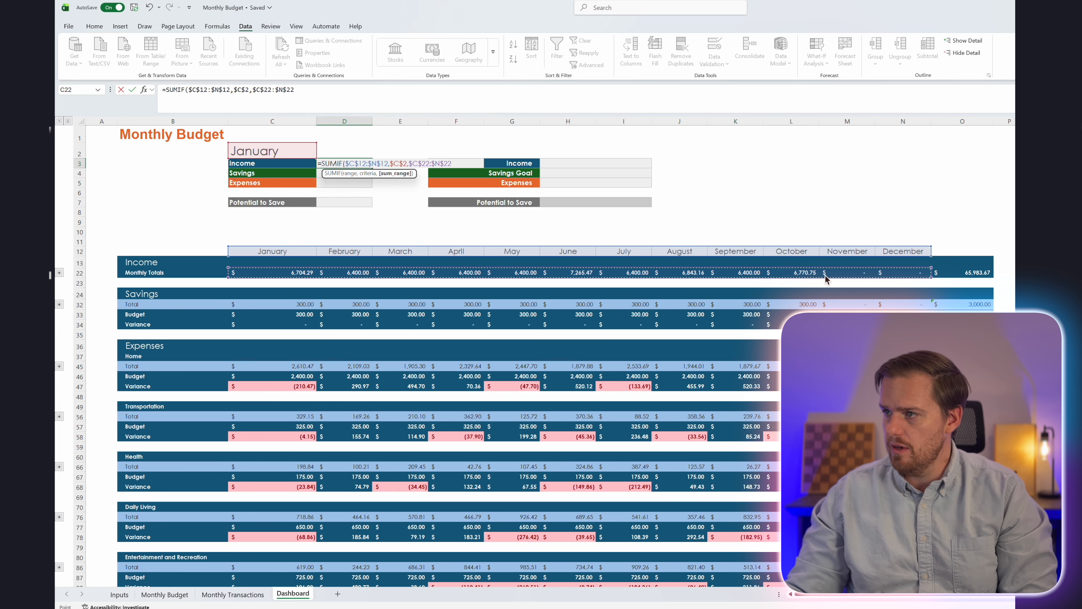
{"action": "key", "text": "Return"}
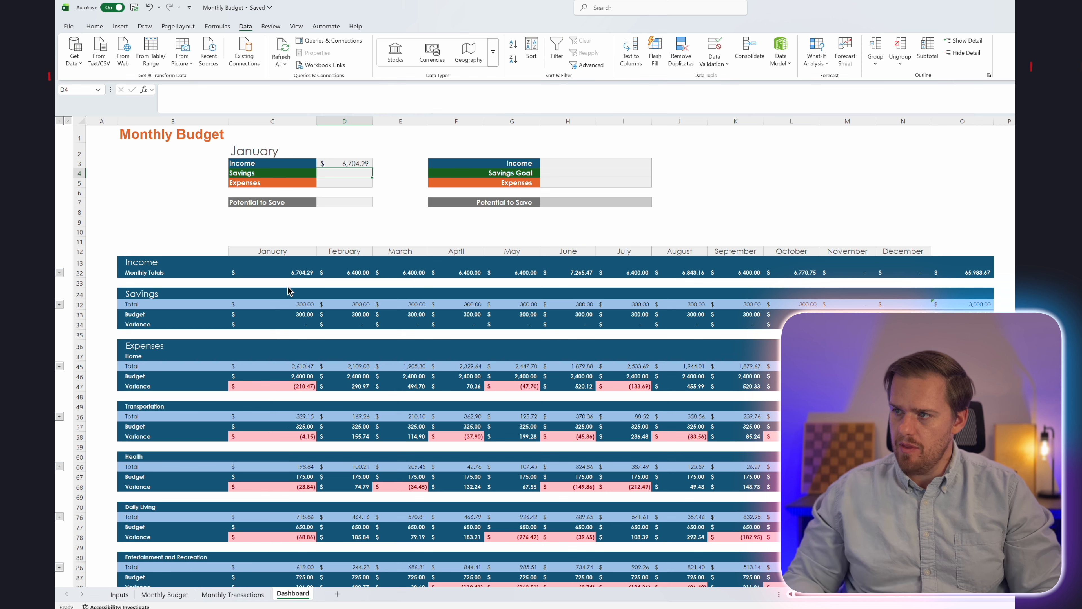
Copy the Income formula to the Savings cell D4 and change its sum range to $C$32:$N$32
{"action": "key", "text": "Up"}
{"action": "key", "text": "ctrl+c"}
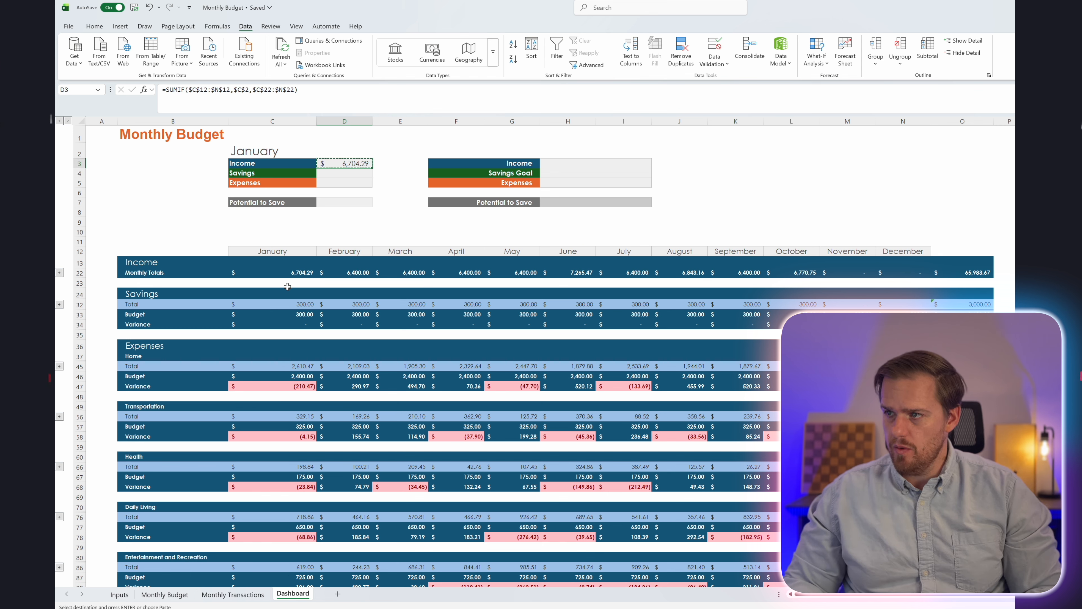
{"action": "key", "text": "Down"}
{"action": "key", "text": "ctrl+v"}
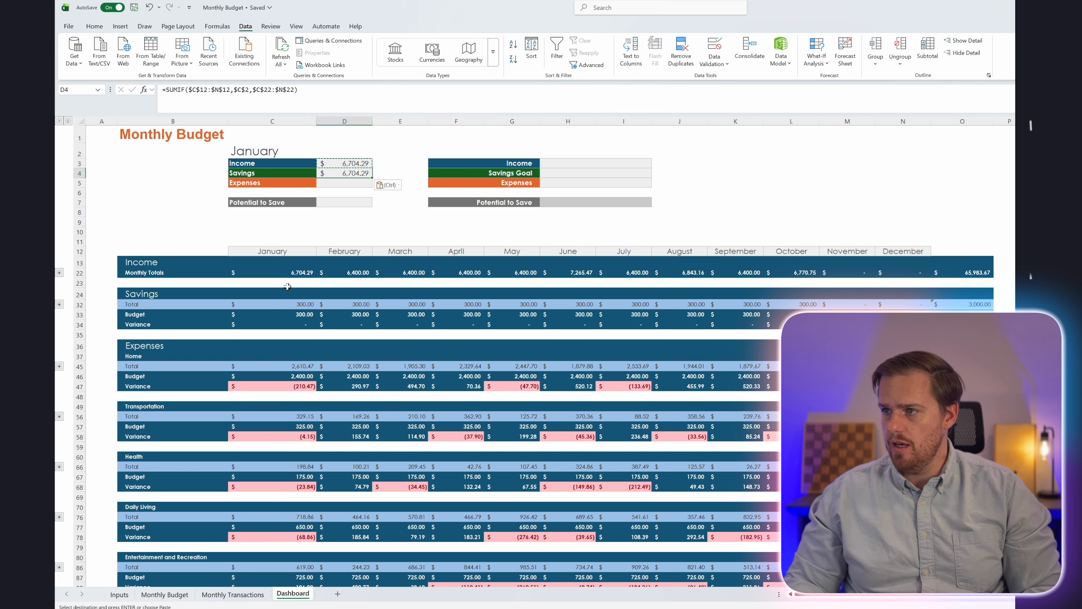
{"action": "key", "text": "F2"}
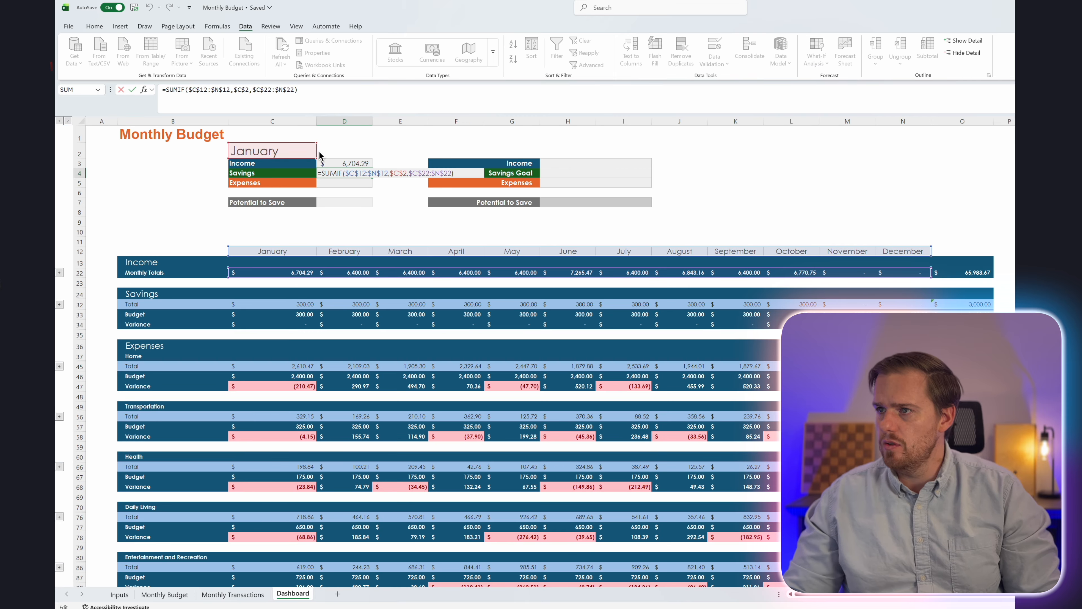
{"action": "left_click", "coordinate": [273, 89]}
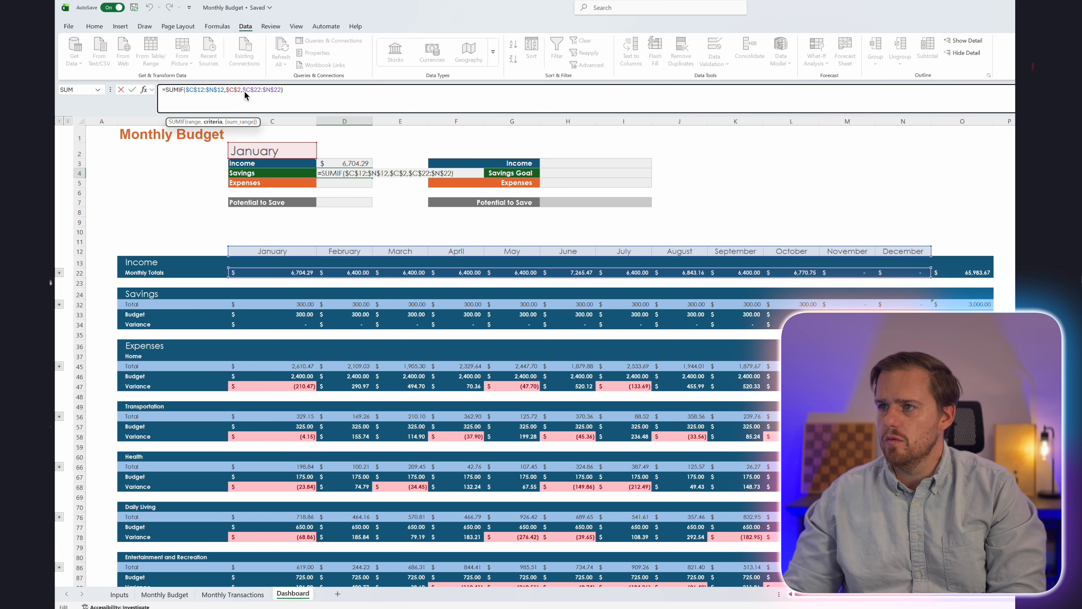
{"action": "left_click_drag", "start_coordinate": [277, 96], "coordinate": [281, 96]}
{"action": "key", "text": "BackSpace"}
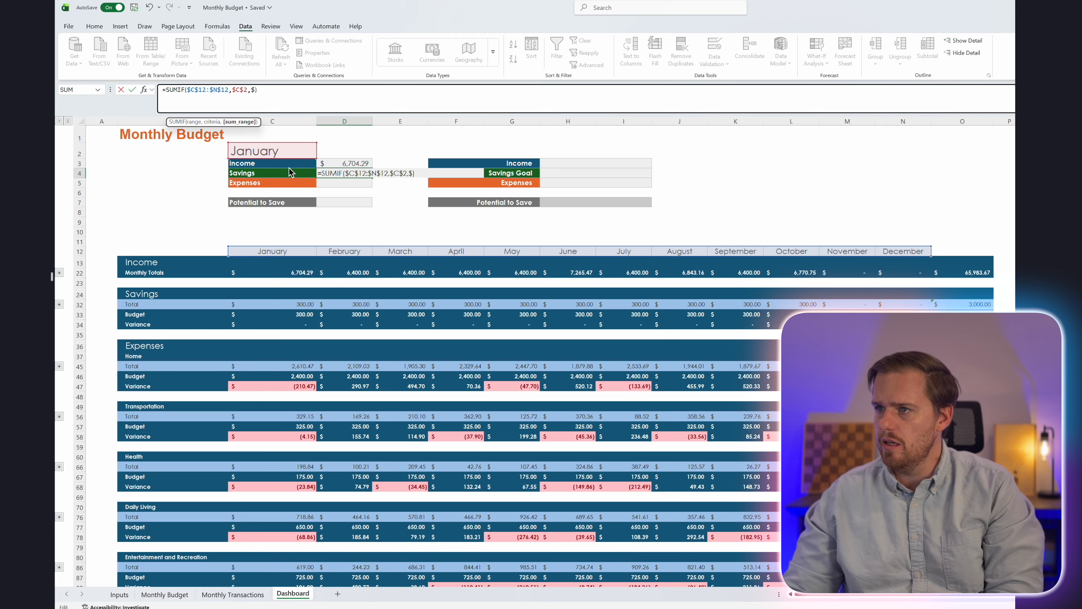
{"action": "left_click_drag", "start_coordinate": [275, 304], "coordinate": [800, 305]}
{"action": "key", "text": "F4"}
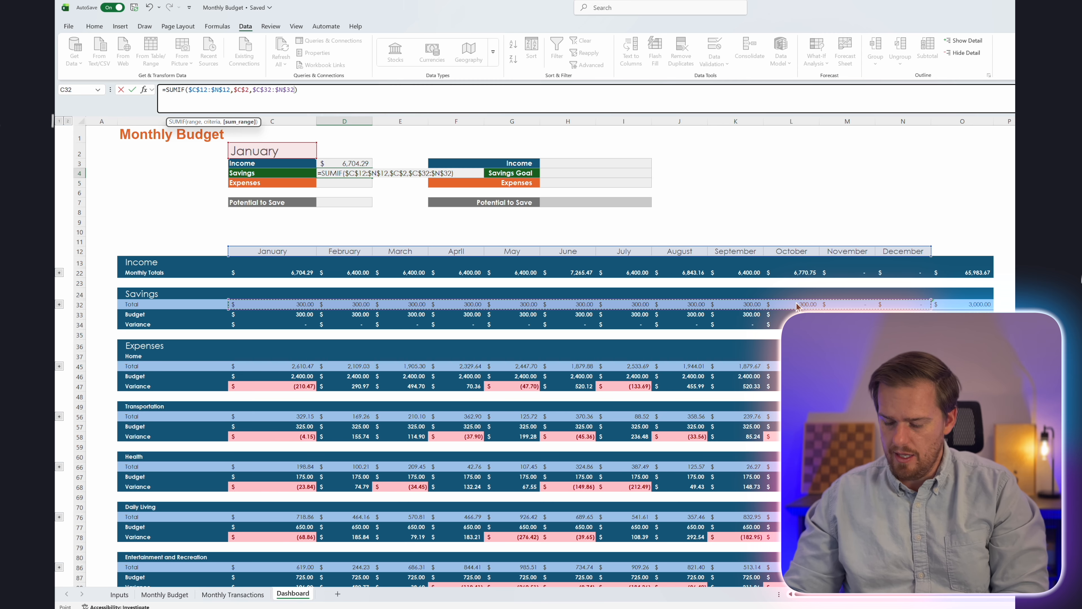
{"action": "key", "text": "Return"}
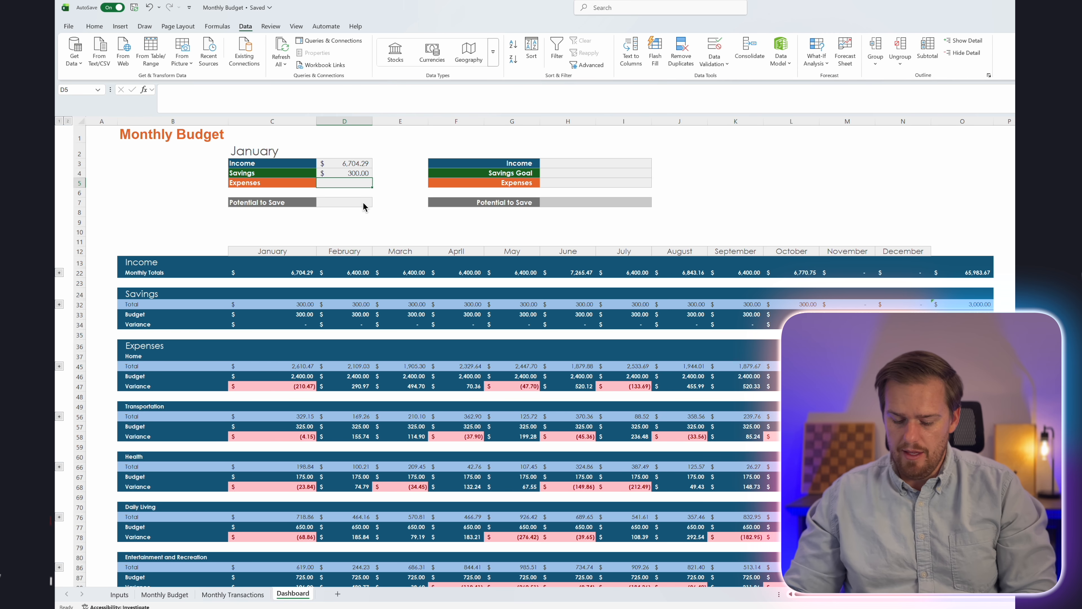
Copy the Savings formula to the Expenses cell D5 and change its sum range to the Monthly Expense Total row, $C$116:$N$116
{"action": "left_click", "coordinate": [357, 175]}
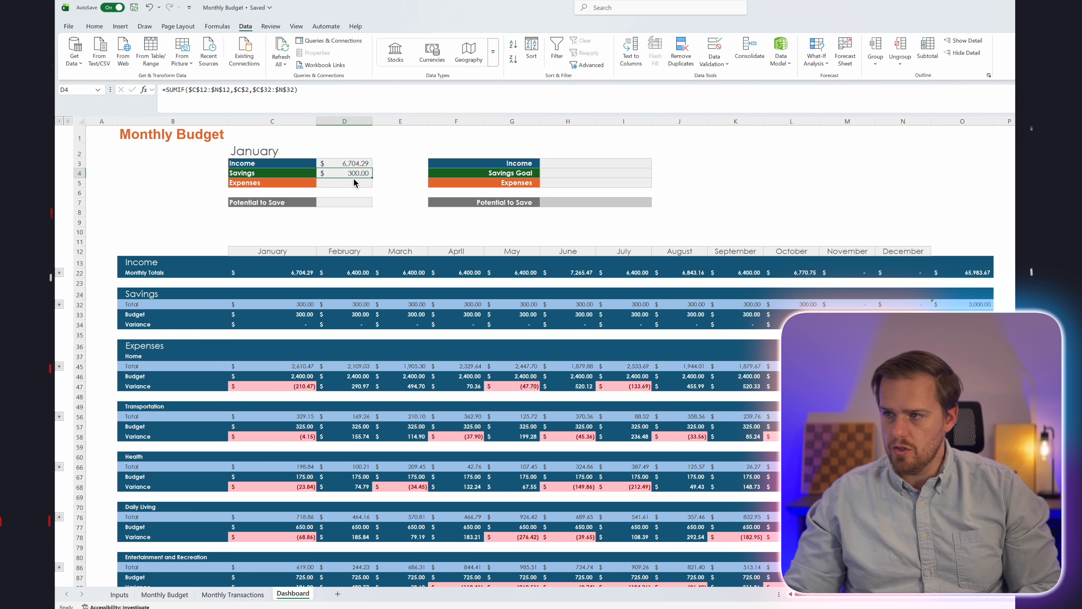
{"action": "key", "text": "ctrl+c"}
{"action": "left_click", "coordinate": [349, 185]}
{"action": "key", "text": "ctrl+v"}
{"action": "left_click", "coordinate": [278, 103]}
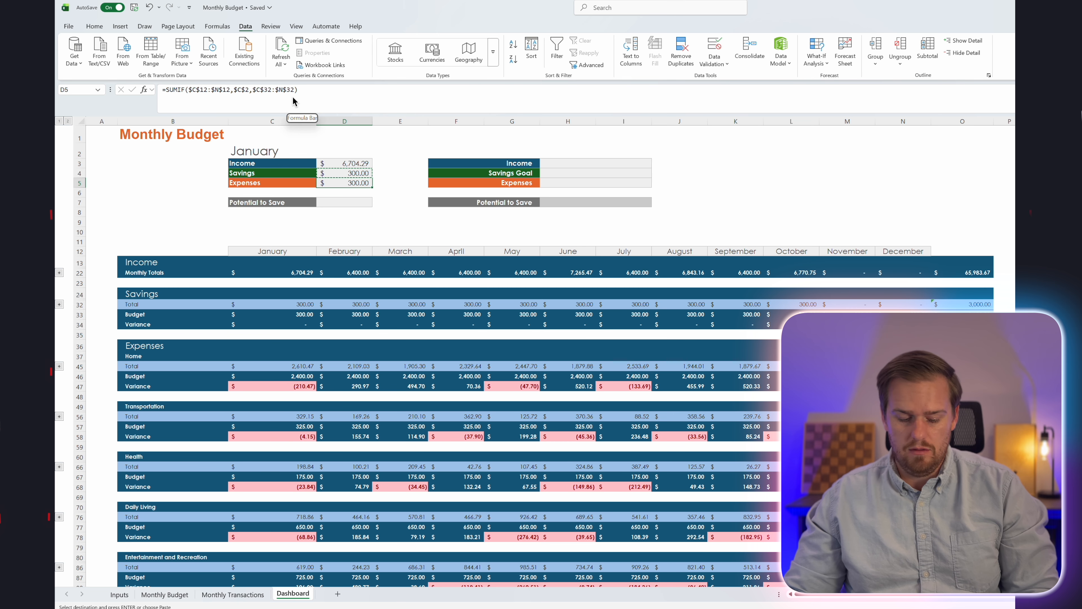
{"action": "key", "text": "F2"}
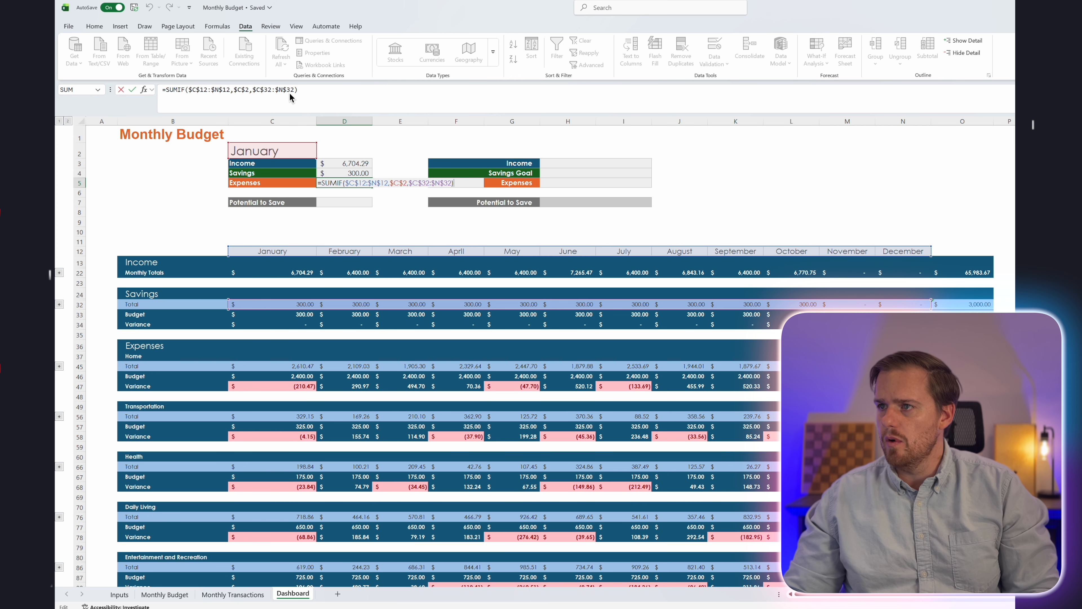
{"action": "left_click", "coordinate": [293, 91]}
{"action": "key", "text": "BackSpace"}
{"action": "key", "text": "BackSpace"}
{"action": "key", "text": "BackSpace"}
{"action": "key", "text": "BackSpace"}
{"action": "key", "text": "BackSpace"}
{"action": "key", "text": "BackSpace"}
{"action": "key", "text": "BackSpace"}
{"action": "key", "text": "BackSpace"}
{"action": "key", "text": "BackSpace"}
{"action": "key", "text": "BackSpace"}
{"action": "key", "text": "BackSpace"}
{"action": "key", "text": "BackSpace"}
{"action": "scroll", "coordinate": [312, 235], "scroll_direction": "down", "scroll_amount": 8}
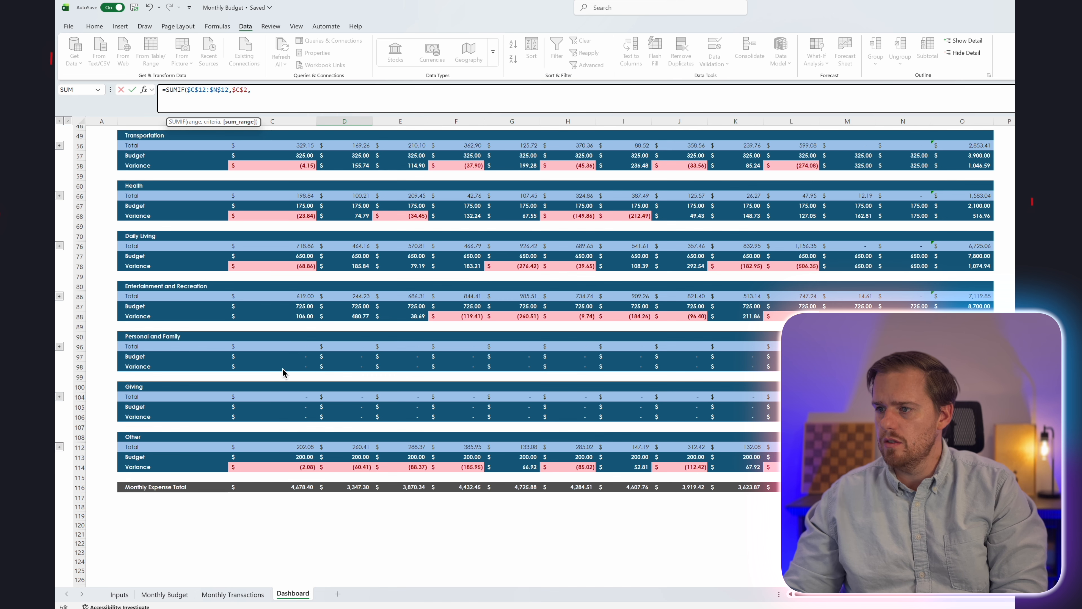
{"action": "scroll", "coordinate": [290, 362], "scroll_direction": "down", "scroll_amount": 15}
{"action": "scroll", "coordinate": [292, 264], "scroll_direction": "up", "scroll_amount": 10}
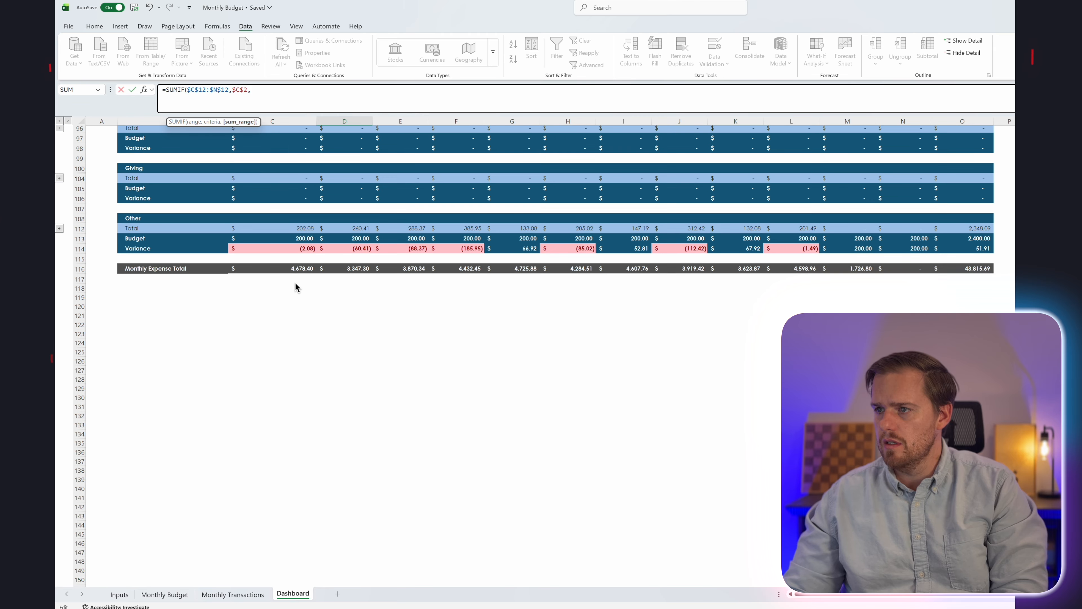
{"action": "left_click_drag", "start_coordinate": [306, 269], "coordinate": [922, 269]}
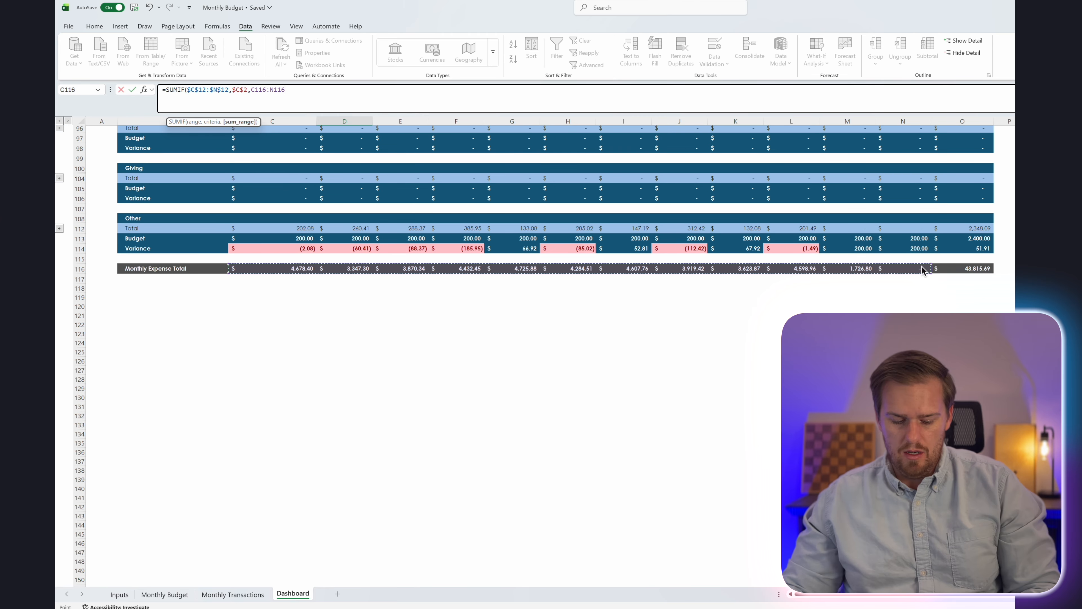
{"action": "key", "text": "F4"}
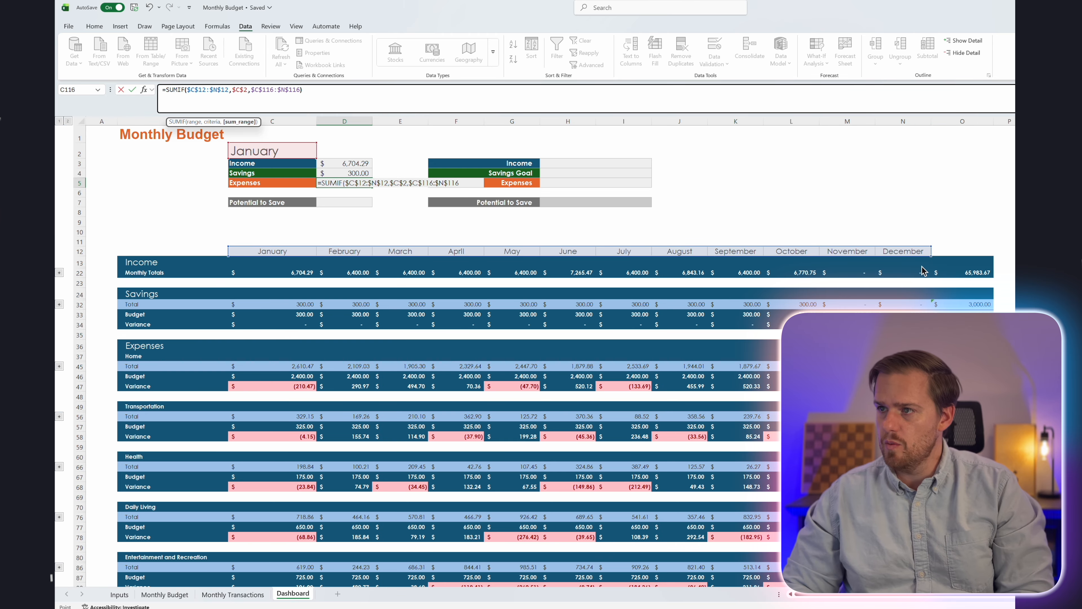
{"action": "key", "text": "Return"}
Calculate the selected month's Potential to Save in D7 as =D3-D4-D5
{"action": "left_click", "coordinate": [331, 207]}
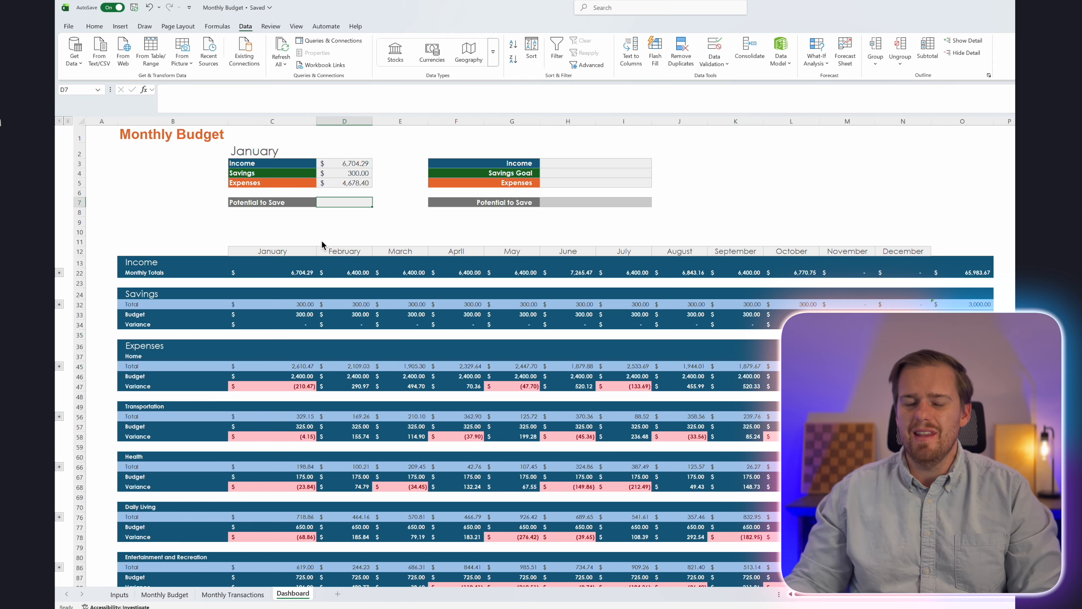
{"action": "type", "text": "=D3"}
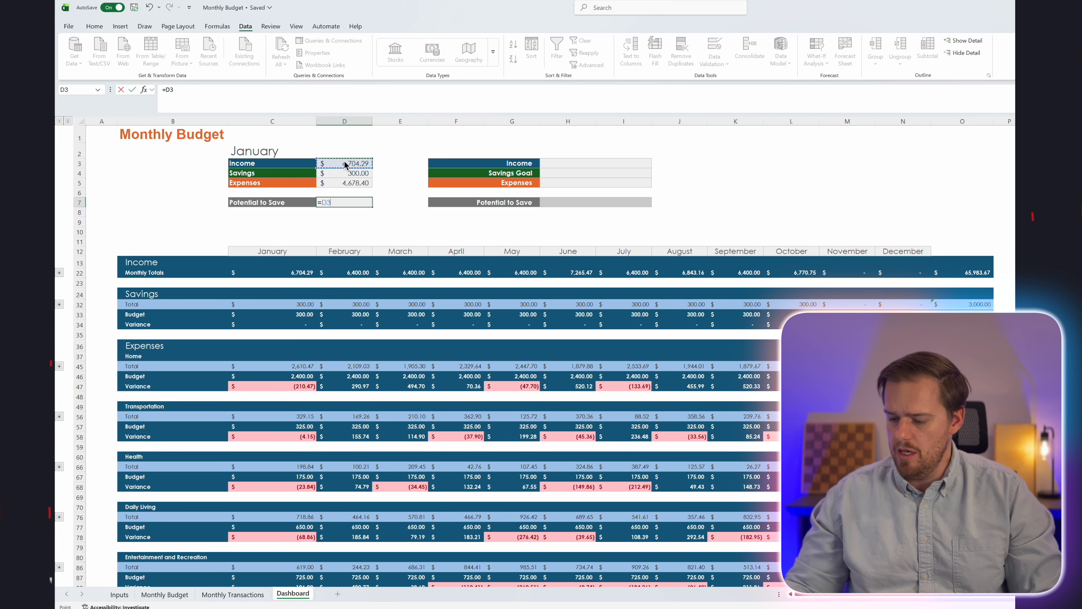
{"action": "type", "text": "-"}
{"action": "left_click", "coordinate": [348, 183]}
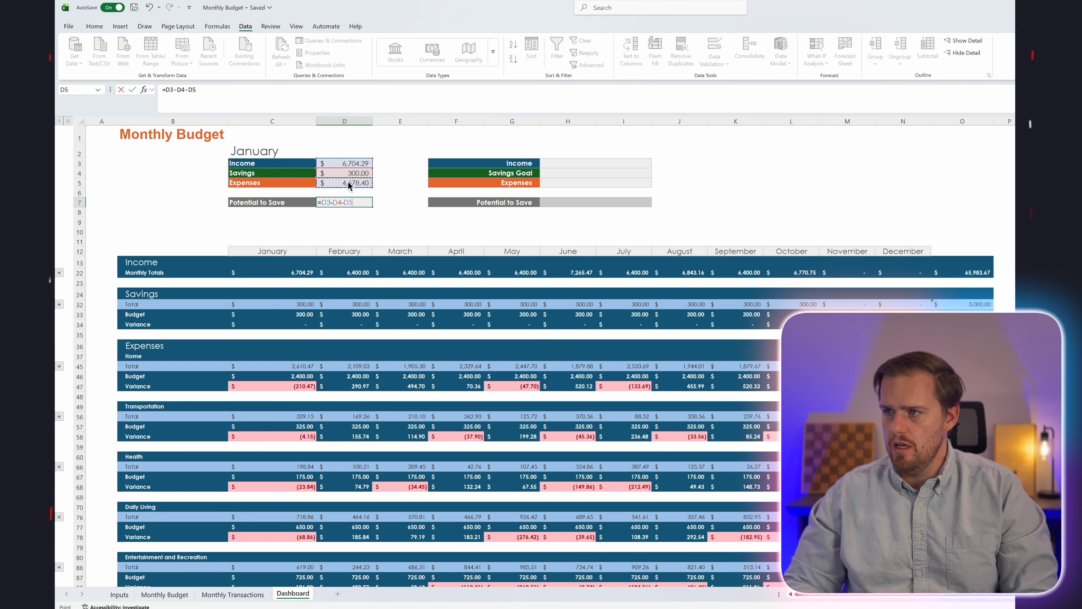
{"action": "key", "text": "Return"}
Check the monthly summary for several months, including February, September and December, and return the month selector in C2 to January
{"action": "left_click", "coordinate": [275, 153]}
{"action": "left_click", "coordinate": [320, 153]}
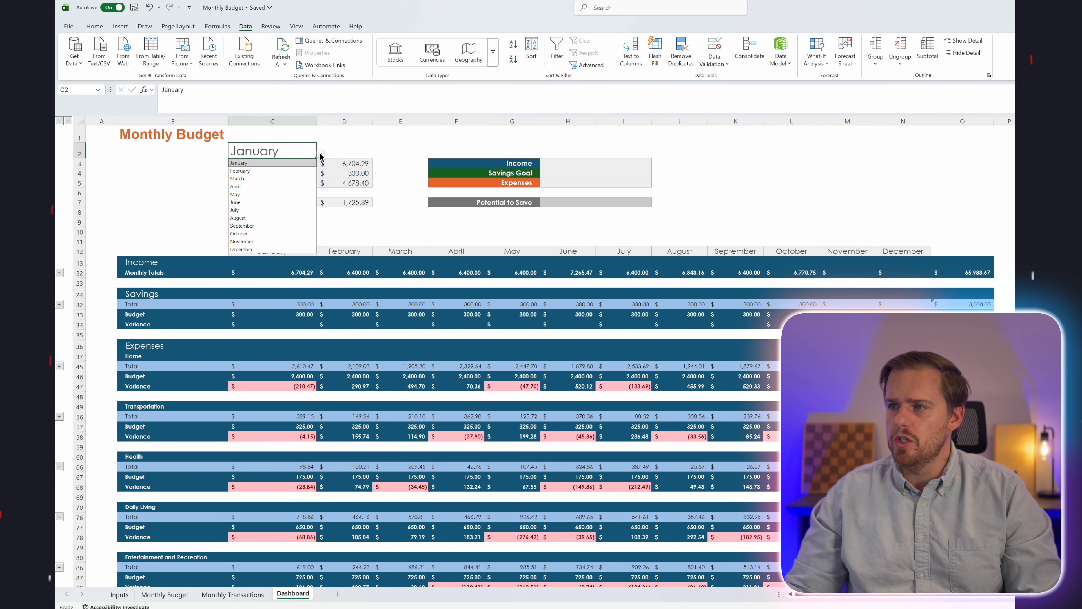
{"action": "left_click", "coordinate": [280, 171]}
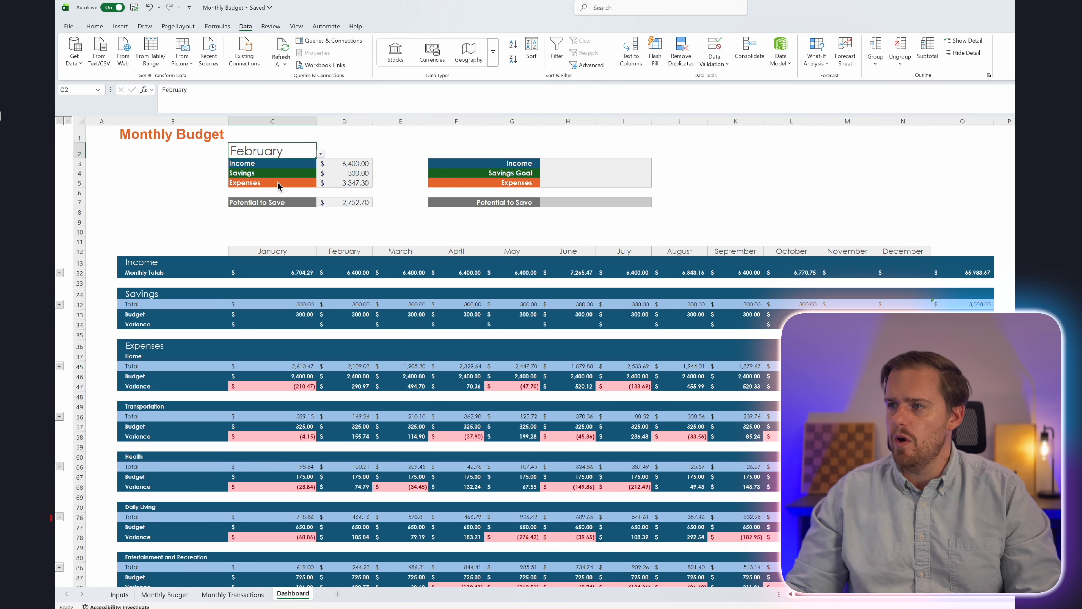
{"action": "left_click", "coordinate": [321, 154]}
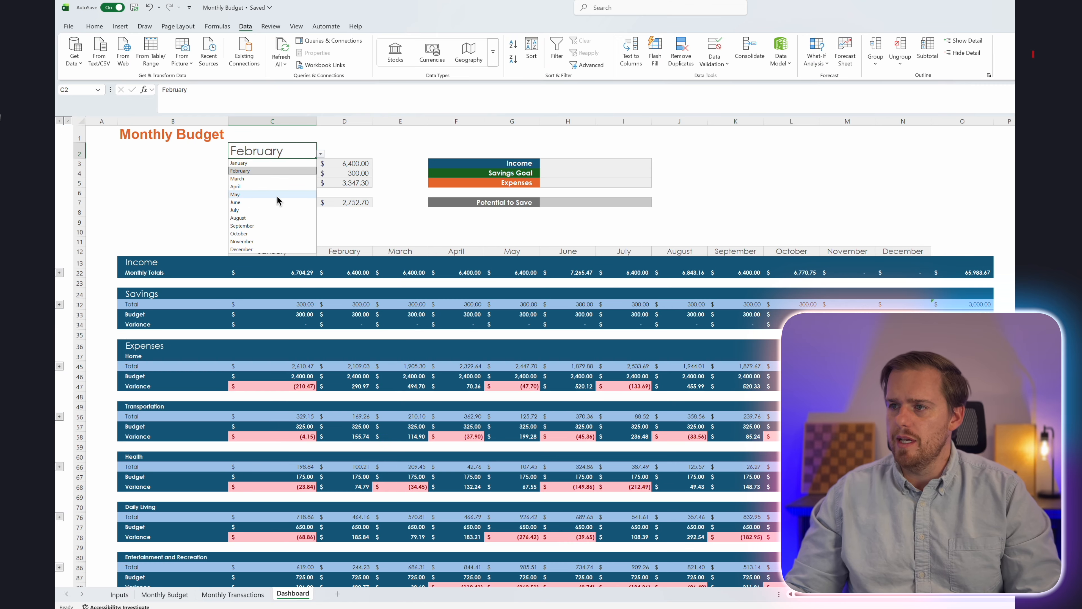
{"action": "left_click", "coordinate": [266, 199]}
{"action": "left_click", "coordinate": [320, 154]}
{"action": "left_click", "coordinate": [273, 226]}
{"action": "left_click", "coordinate": [321, 153]}
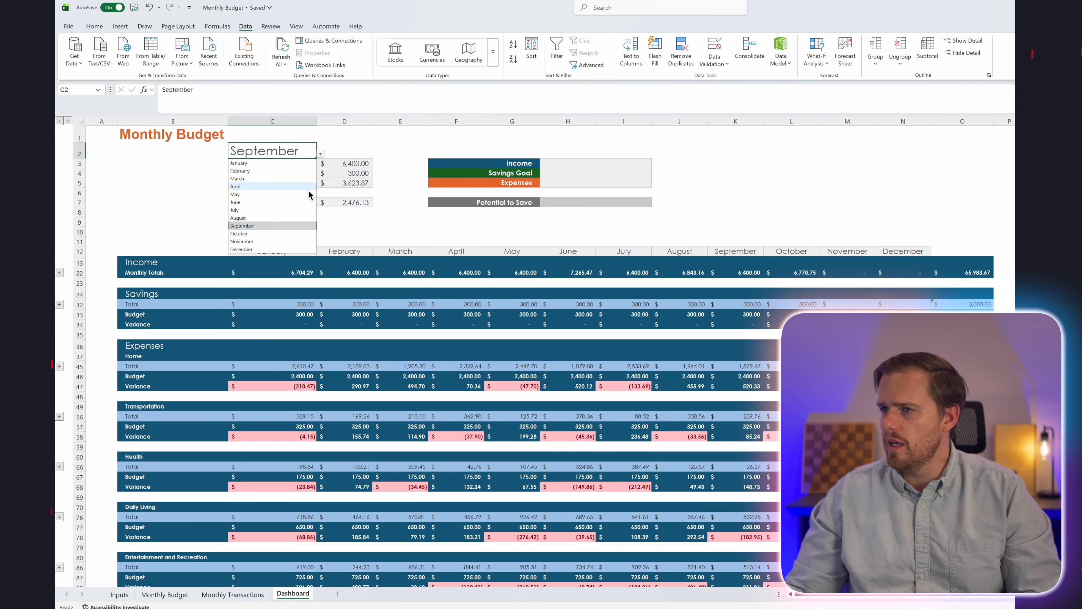
{"action": "left_click", "coordinate": [273, 248]}
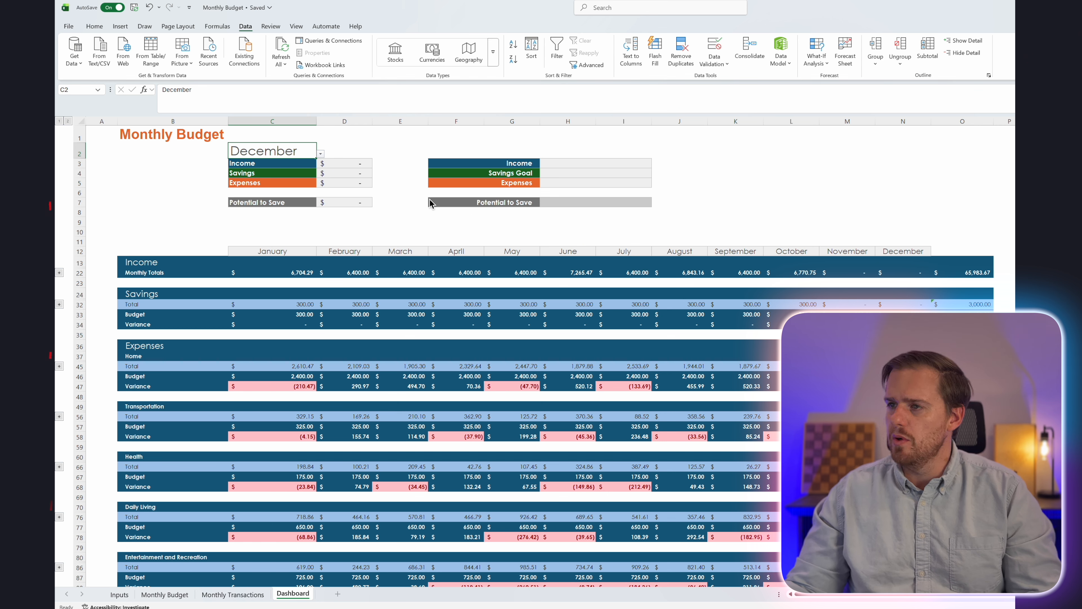
{"action": "left_click", "coordinate": [320, 154]}
{"action": "left_click", "coordinate": [300, 162]}
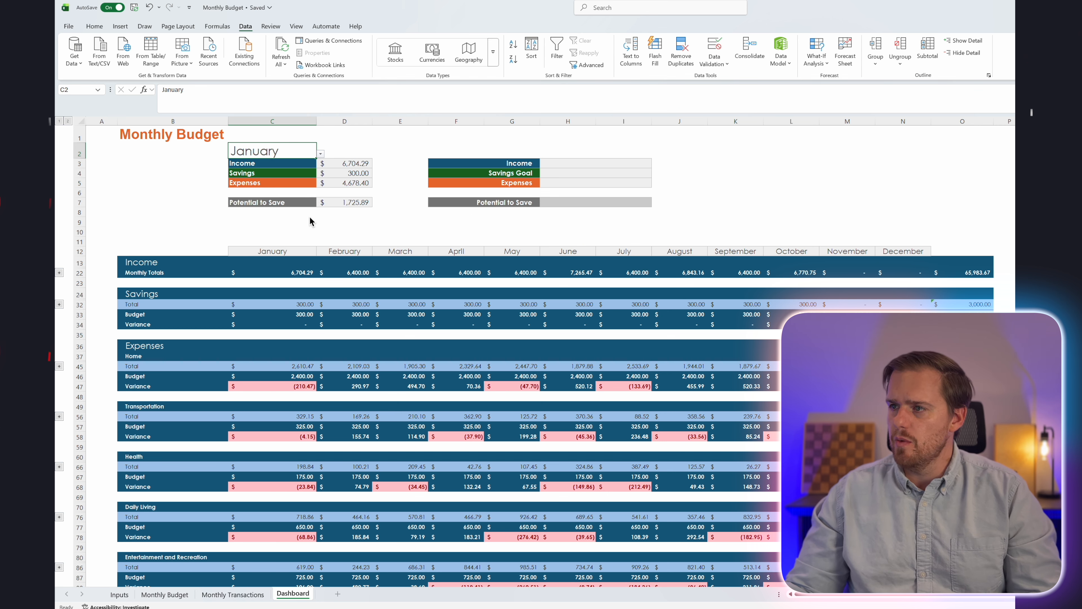
Add the heading "Yearly Total" in H2 above the second summary table
{"action": "left_click", "coordinate": [527, 152]}
{"action": "key", "text": "Right"}
{"action": "type", "text": "Yearly Total"}
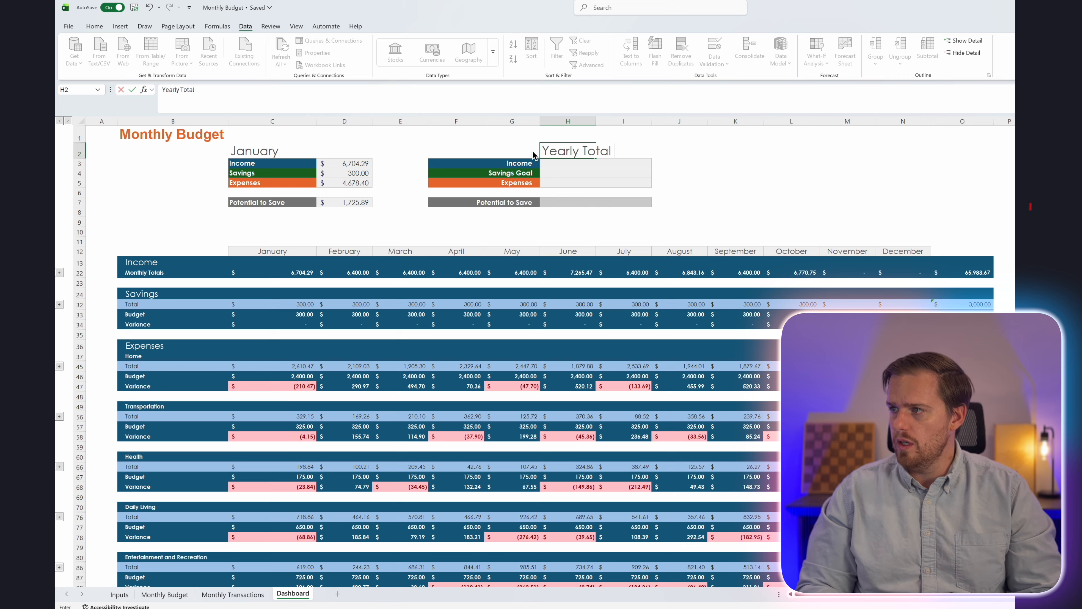
{"action": "key", "text": "Return"}
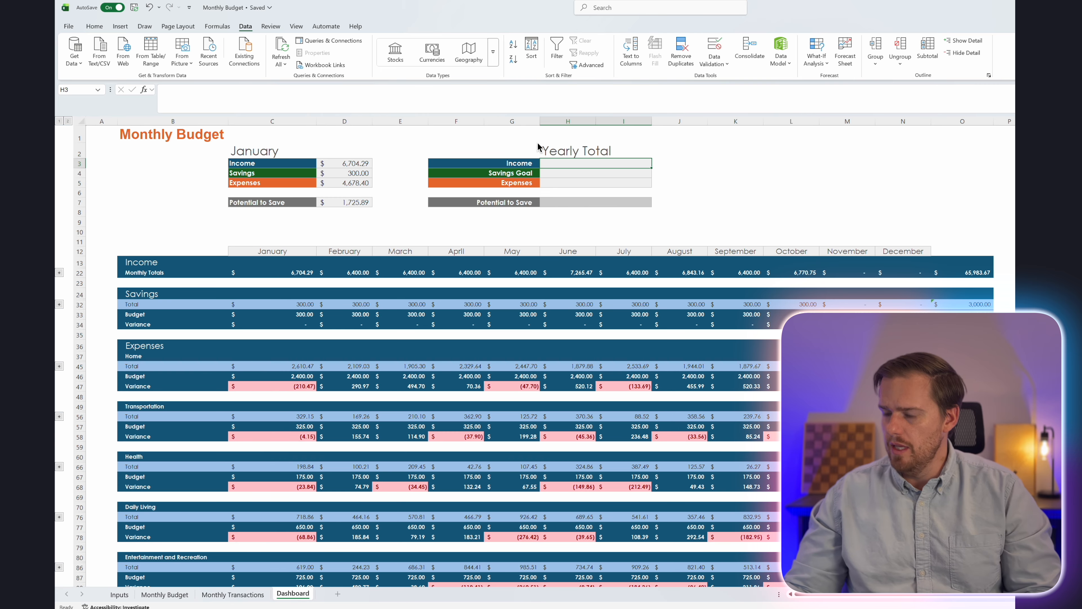
Link the yearly Income, Savings Goal and Expenses cells H3 to H5 to the totals in O22, O32 and O116
{"action": "type", "text": "="}
{"action": "left_click", "coordinate": [959, 273]}
{"action": "key", "text": "Return"}
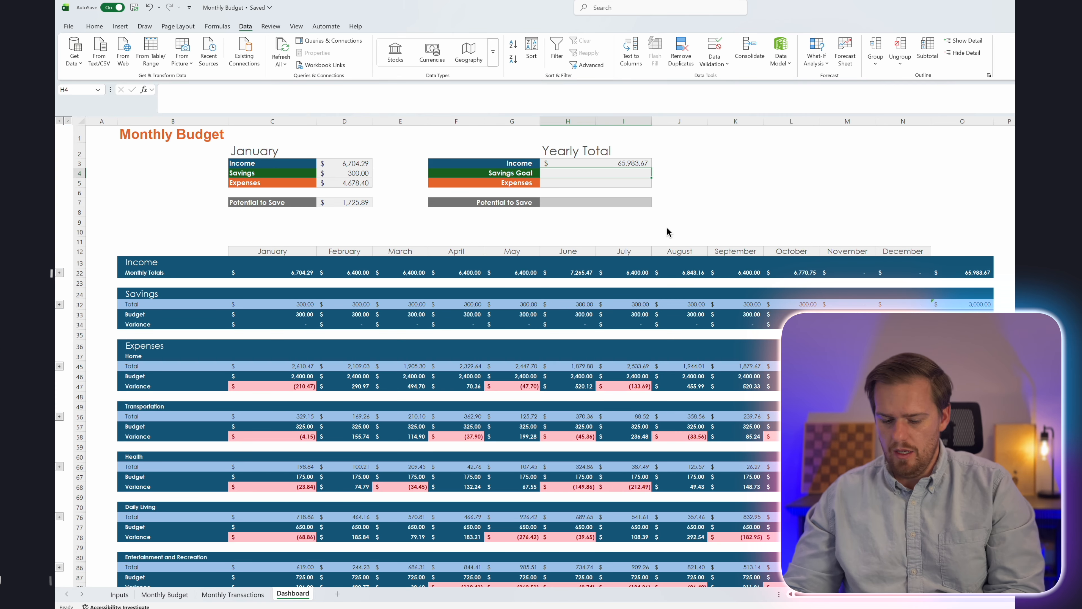
{"action": "type", "text": "="}
{"action": "left_click", "coordinate": [972, 305]}
{"action": "key", "text": "Return"}
{"action": "type", "text": "="}
{"action": "scroll", "coordinate": [554, 354], "scroll_direction": "down", "scroll_amount": 10}
{"action": "left_click", "coordinate": [962, 487]}
{"action": "key", "text": "Return"}
Calculate the yearly Potential to Save in H7 as =H3-H4-H5
{"action": "left_click", "coordinate": [595, 203]}
{"action": "type", "text": "="}
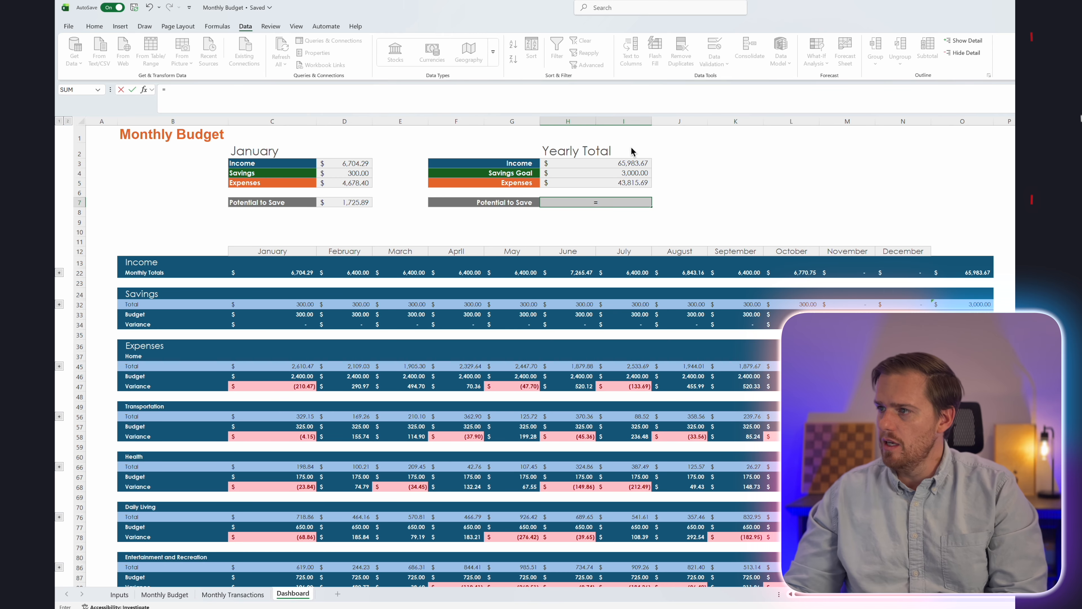
{"action": "left_click", "coordinate": [630, 163]}
{"action": "type", "text": "-"}
{"action": "left_click", "coordinate": [628, 173]}
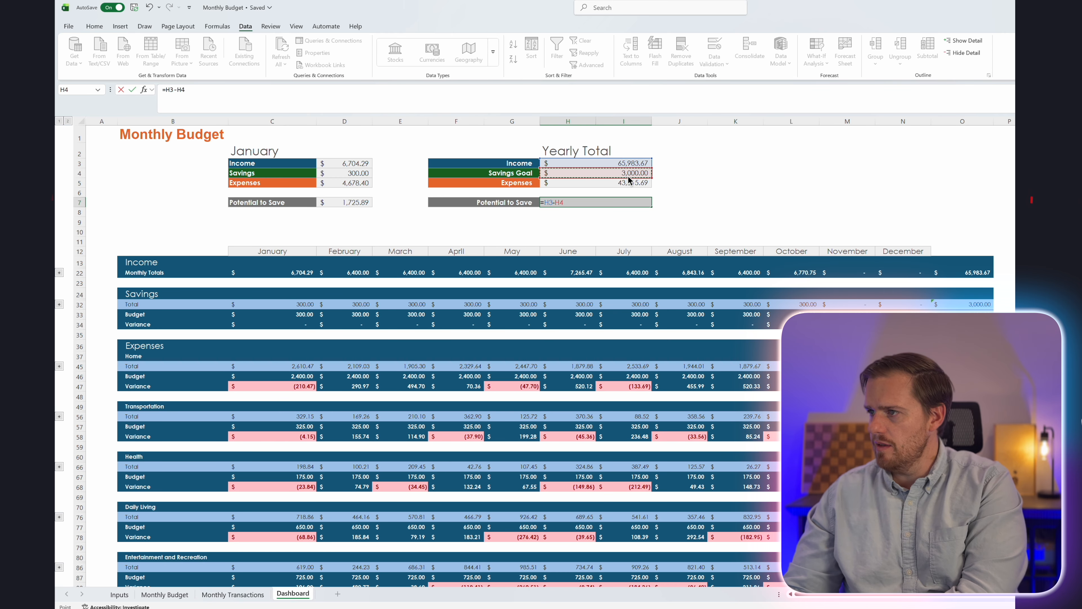
{"action": "type", "text": "-"}
{"action": "left_click", "coordinate": [625, 180]}
{"action": "key", "text": "Return"}
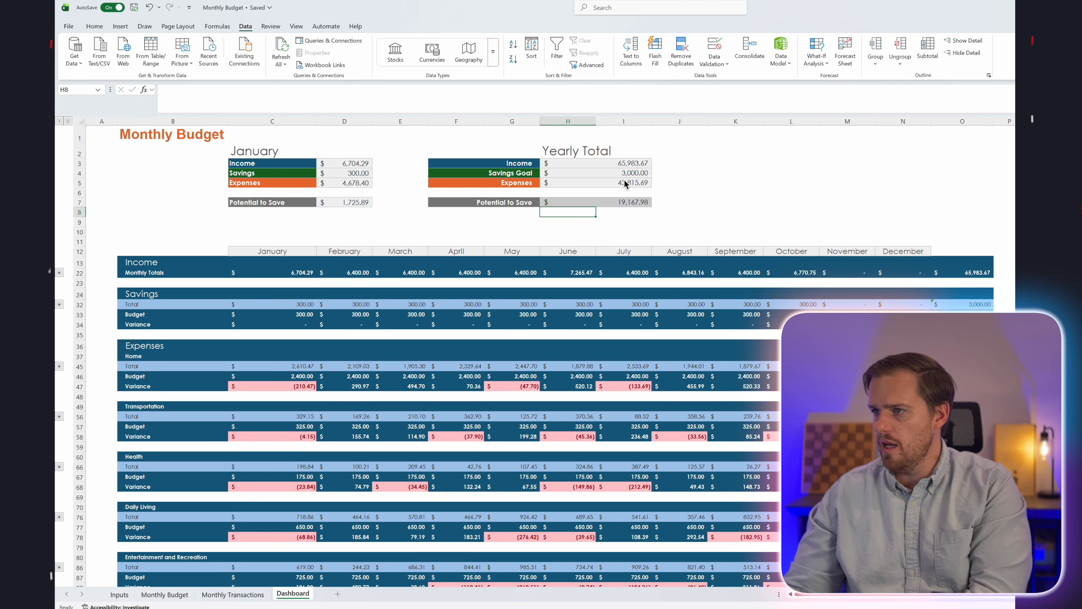
Insert a clustered column chart and fit it above the September to December columns, beside the yearly summary
{"action": "left_click", "coordinate": [680, 164]}
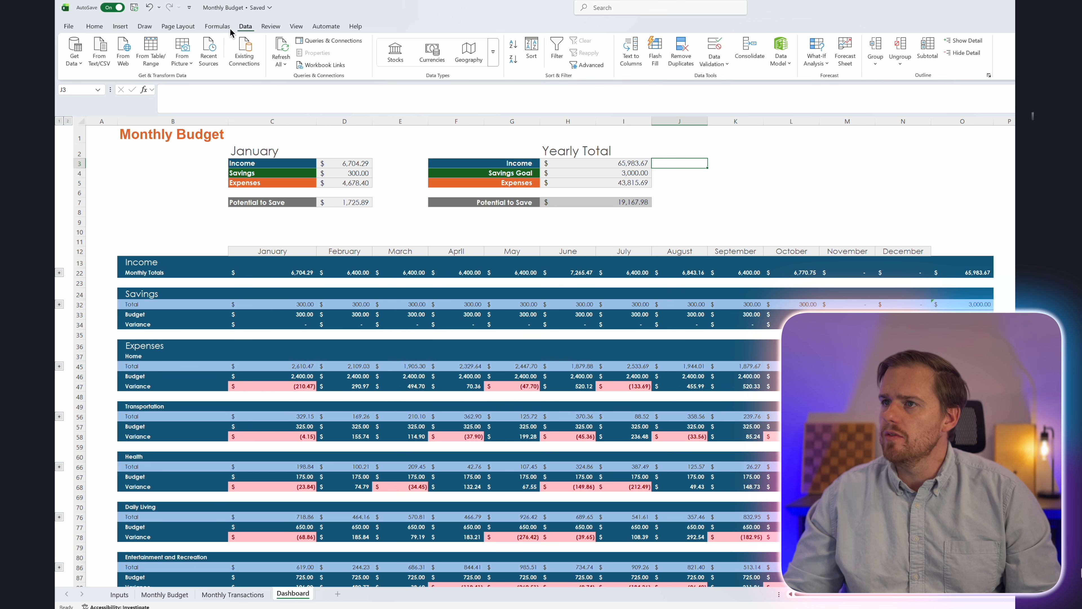
{"action": "left_click", "coordinate": [120, 26]}
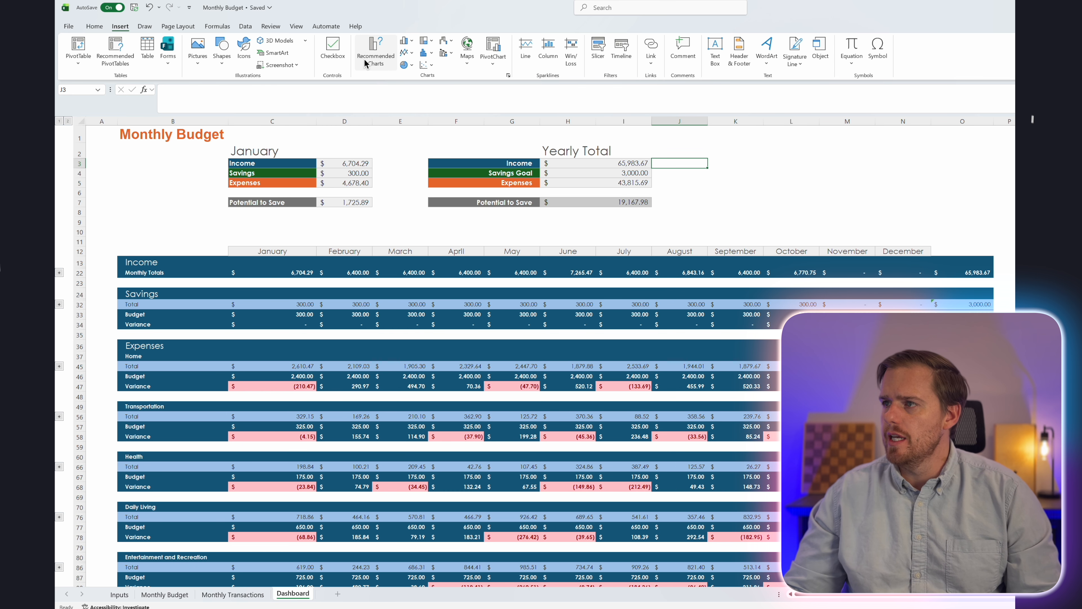
{"action": "left_click", "coordinate": [406, 41]}
{"action": "left_click", "coordinate": [414, 72]}
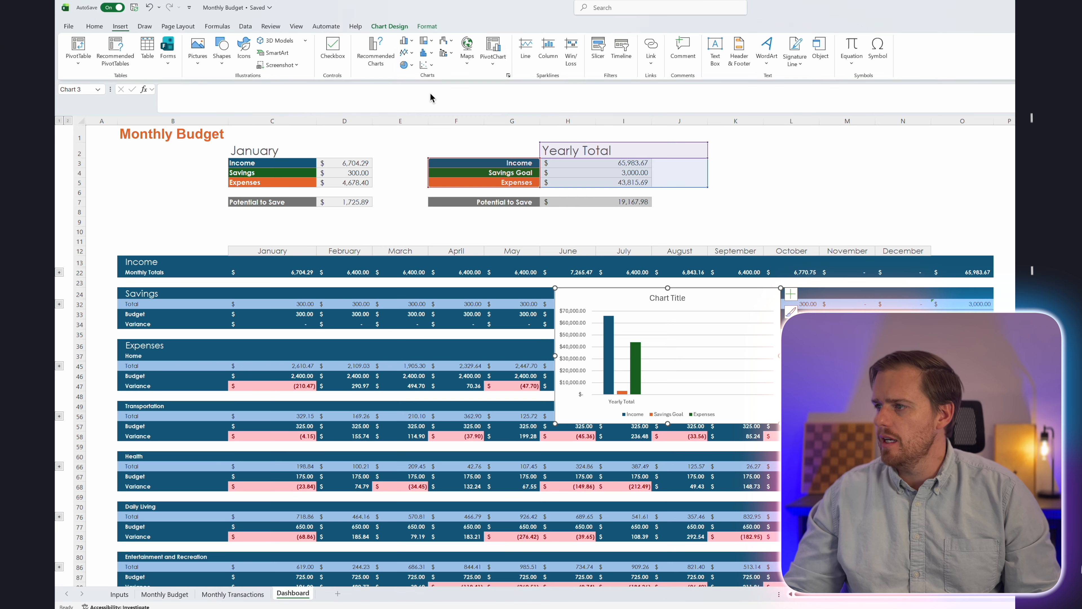
{"action": "left_click_drag", "start_coordinate": [660, 302], "coordinate": [813, 141]}
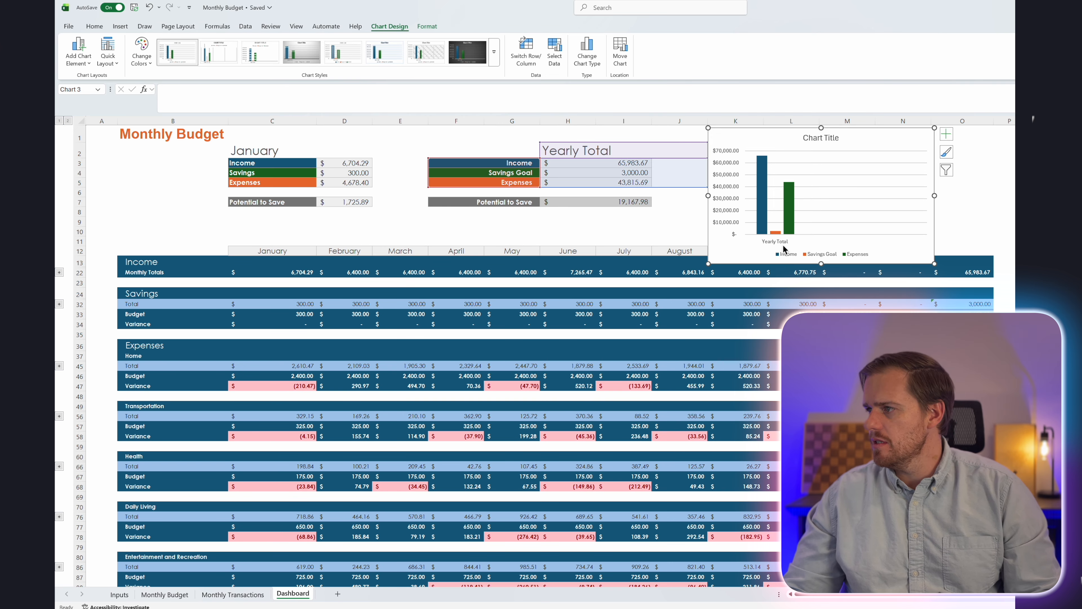
{"action": "left_click_drag", "start_coordinate": [708, 263], "coordinate": [715, 245]}
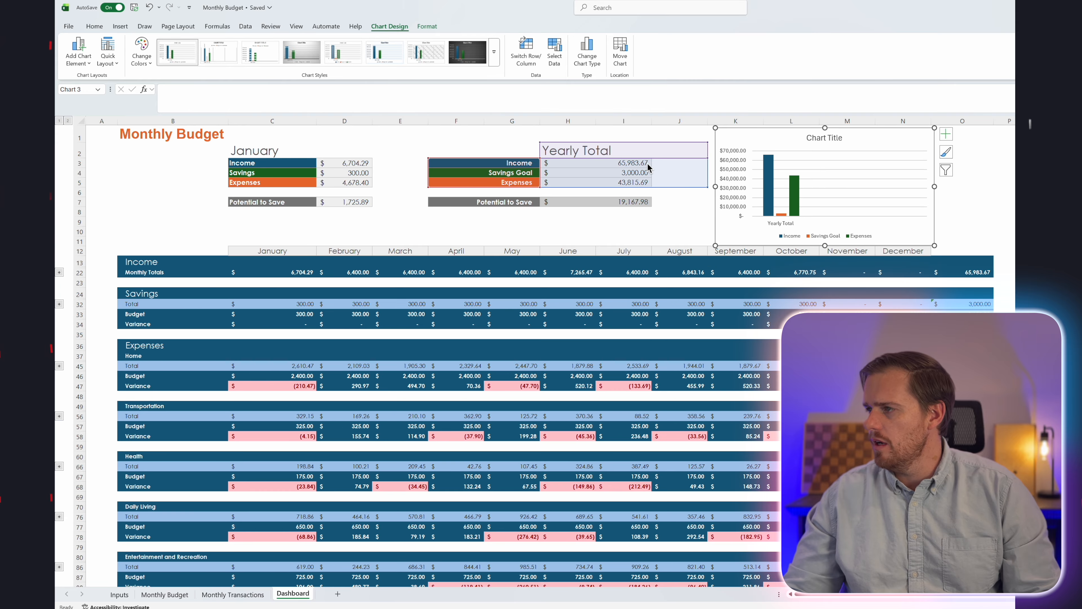
Change the column chart's data range to the monthly summary in Dashboard C3:D5
{"action": "left_click", "coordinate": [554, 51]}
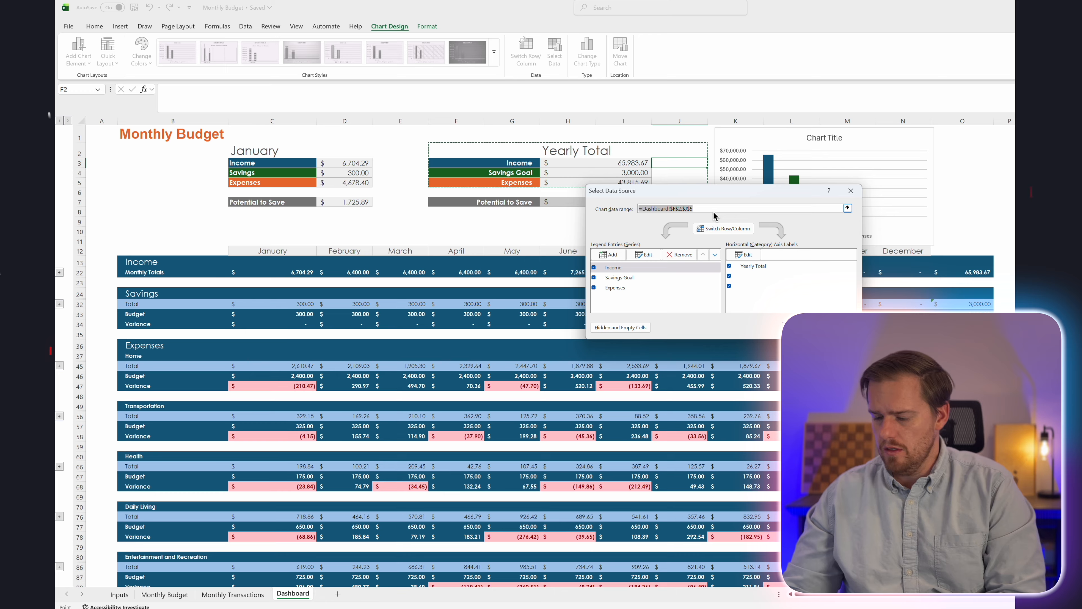
{"action": "key", "text": "BackSpace"}
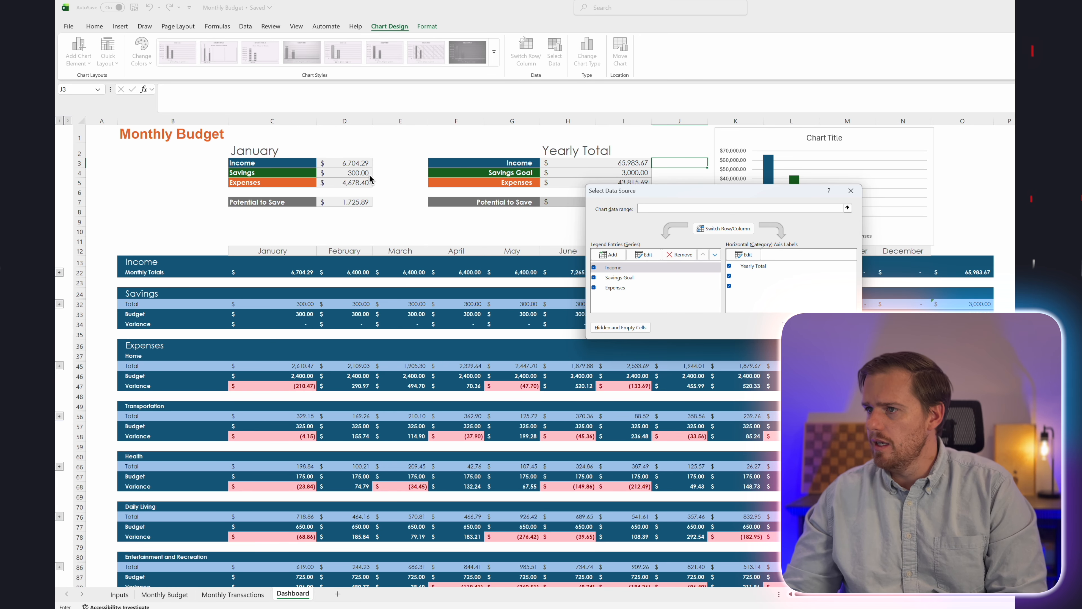
{"action": "left_click_drag", "start_coordinate": [269, 163], "coordinate": [344, 182]}
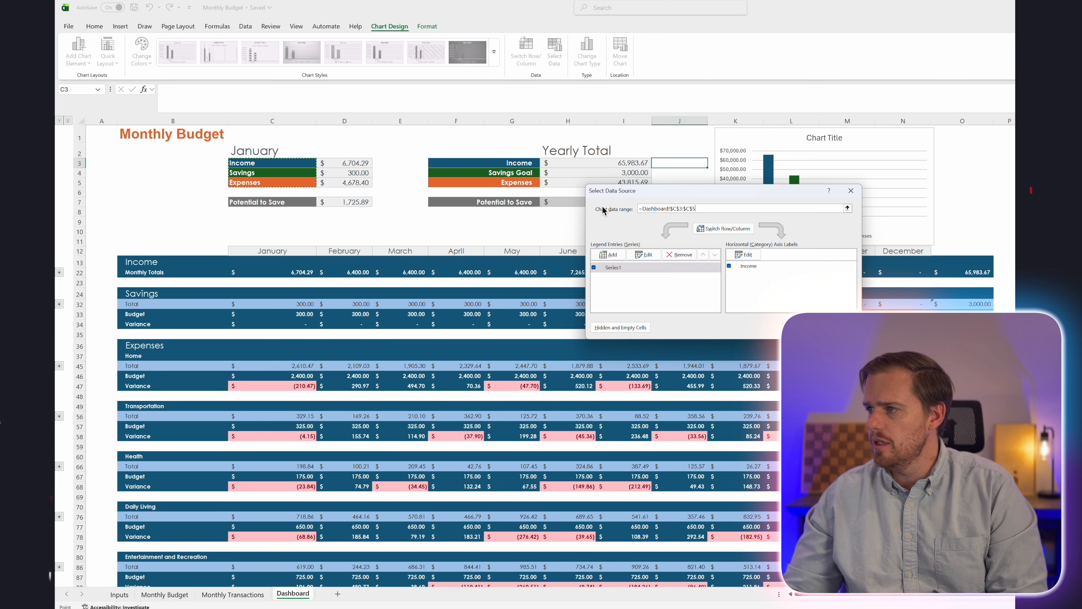
{"action": "key", "text": "BackSpace"}
{"action": "key", "text": "BackSpace"}
{"action": "key", "text": "BackSpace"}
{"action": "key", "text": "BackSpace"}
{"action": "key", "text": "BackSpace"}
{"action": "key", "text": "BackSpace"}
{"action": "key", "text": "BackSpace"}
{"action": "key", "text": "BackSpace"}
{"action": "key", "text": "BackSpace"}
{"action": "key", "text": "BackSpace"}
{"action": "key", "text": "BackSpace"}
{"action": "key", "text": "BackSpace"}
{"action": "key", "text": "BackSpace"}
{"action": "key", "text": "BackSpace"}
{"action": "key", "text": "BackSpace"}
{"action": "key", "text": "BackSpace"}
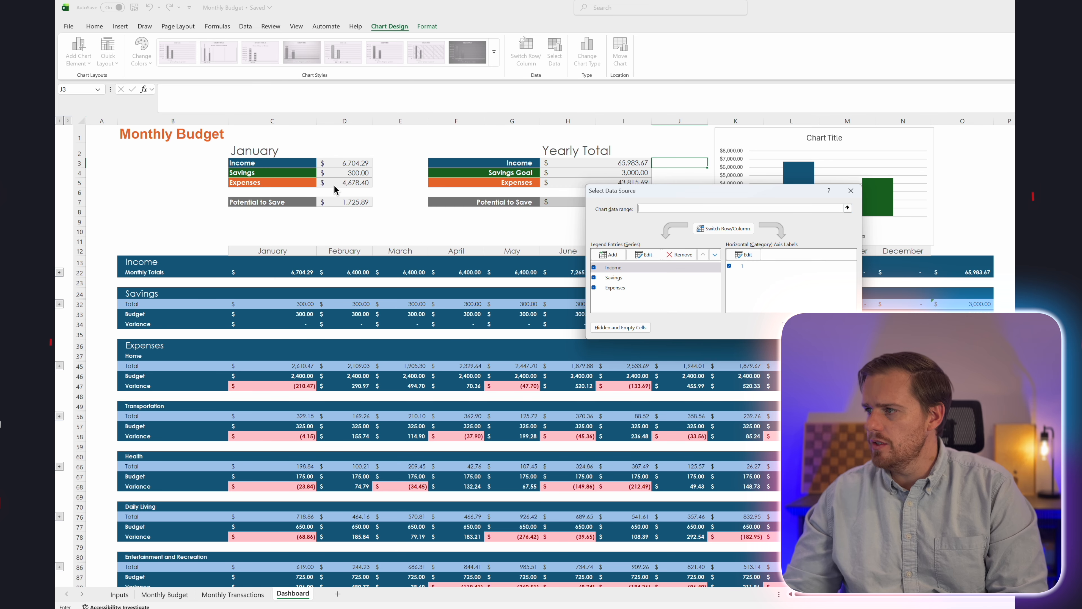
{"action": "left_click_drag", "start_coordinate": [286, 166], "coordinate": [333, 183]}
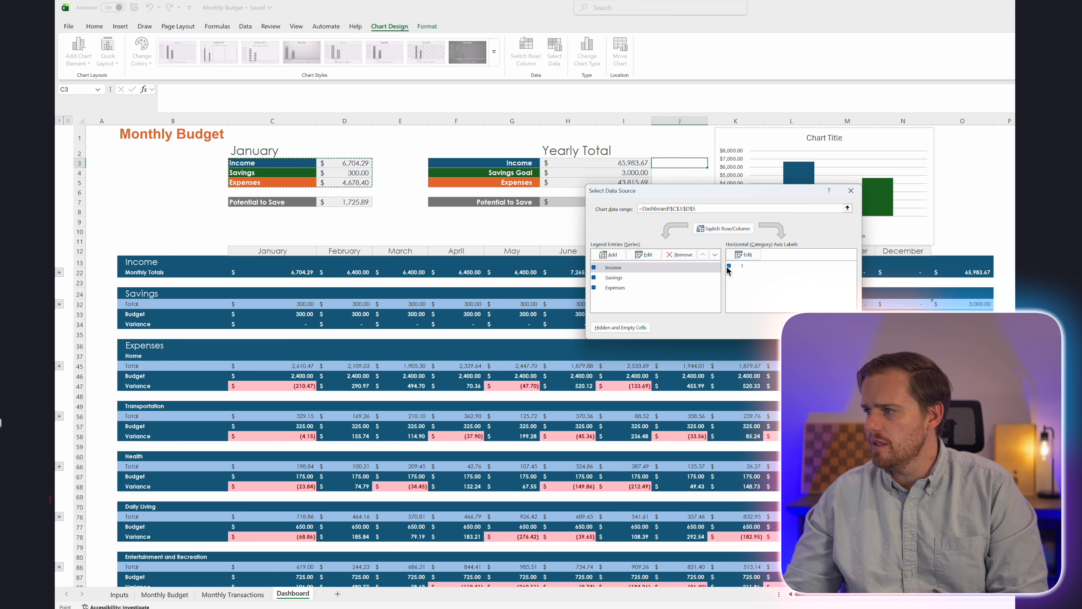
{"action": "key", "text": "Return"}
Title the column chart "Monthly Income Vs. Expense"
{"action": "left_click", "coordinate": [825, 138]}
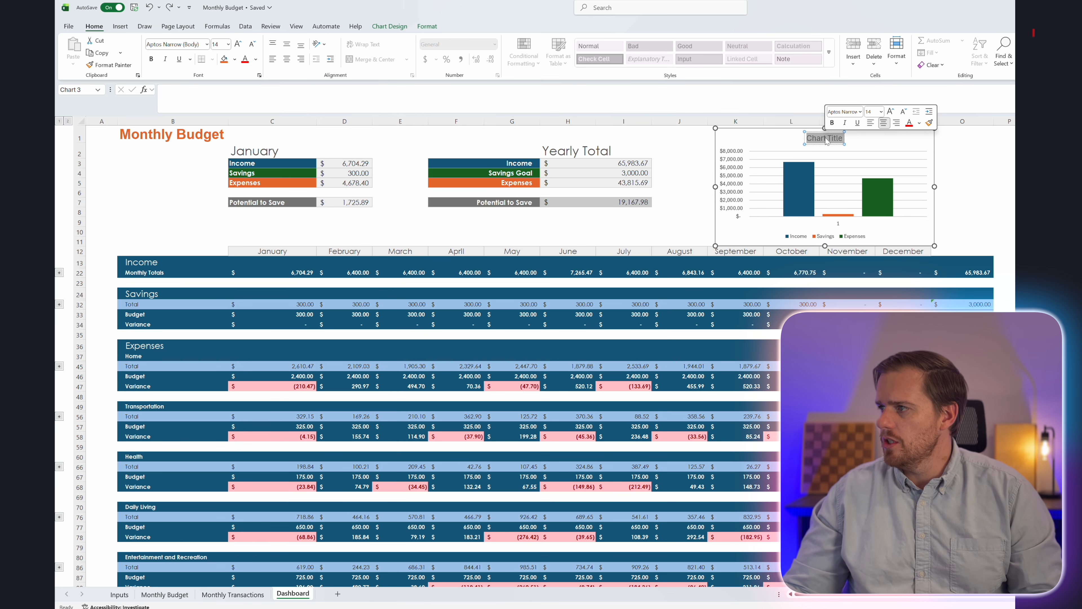
{"action": "type", "text": "Monthly Income V"}
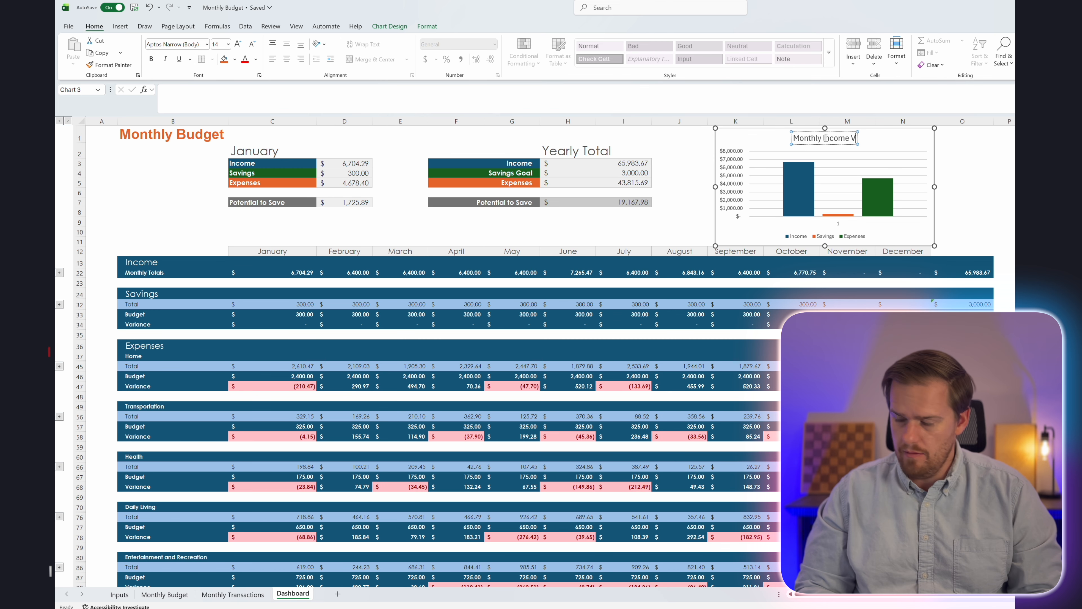
{"action": "type", "text": "s. Expense"}
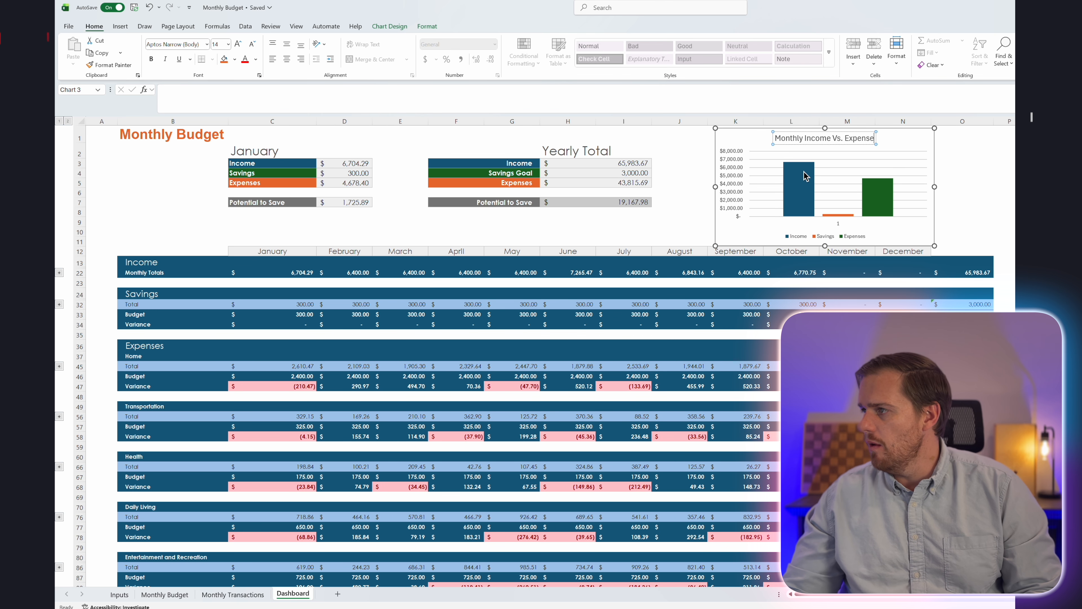
Add data labels to the Income, Savings and Expenses columns of the chart
{"action": "left_click", "coordinate": [804, 176]}
{"action": "right_click", "coordinate": [804, 175]}
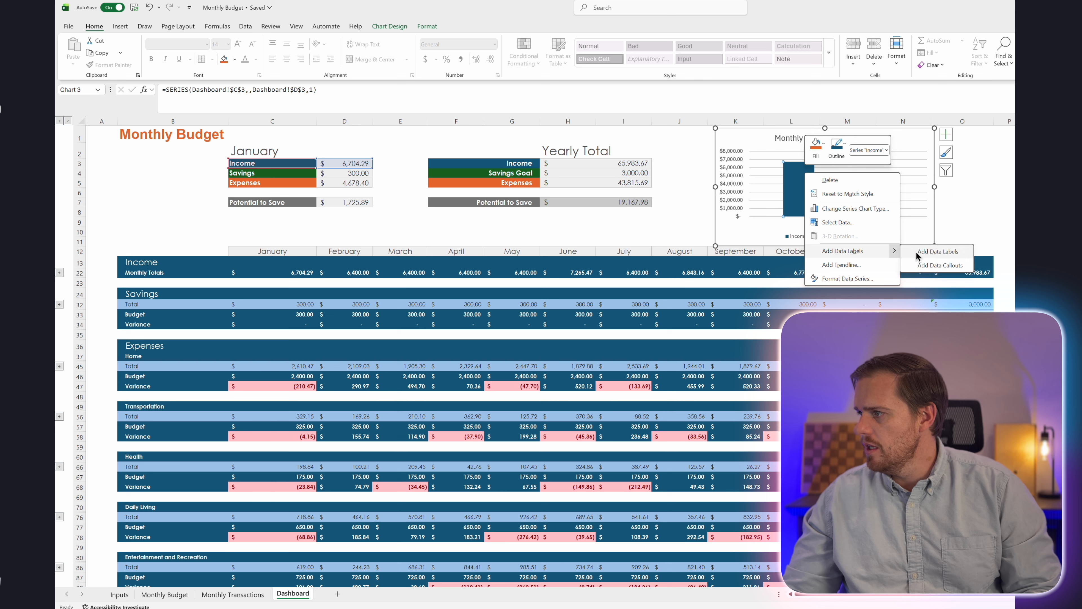
{"action": "left_click", "coordinate": [917, 255]}
{"action": "right_click", "coordinate": [843, 216]}
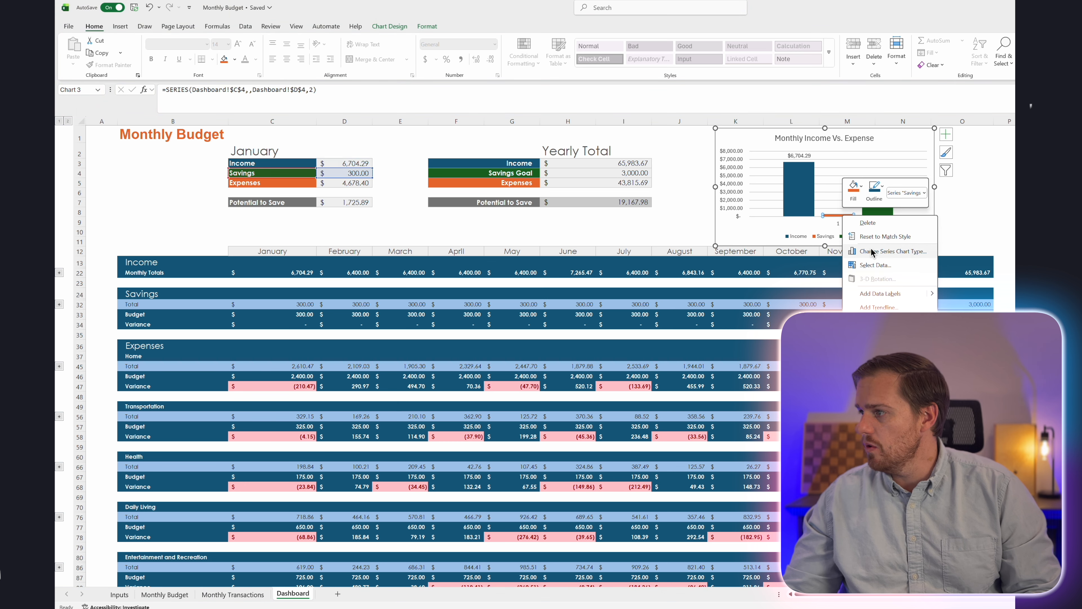
{"action": "left_click", "coordinate": [898, 293]}
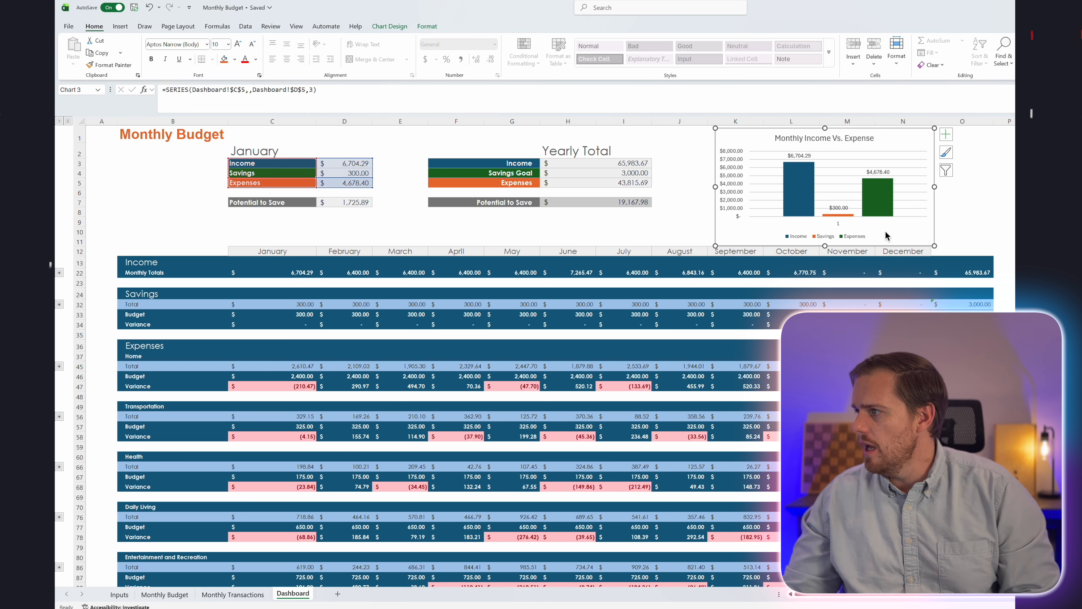
{"action": "left_click", "coordinate": [897, 237]}
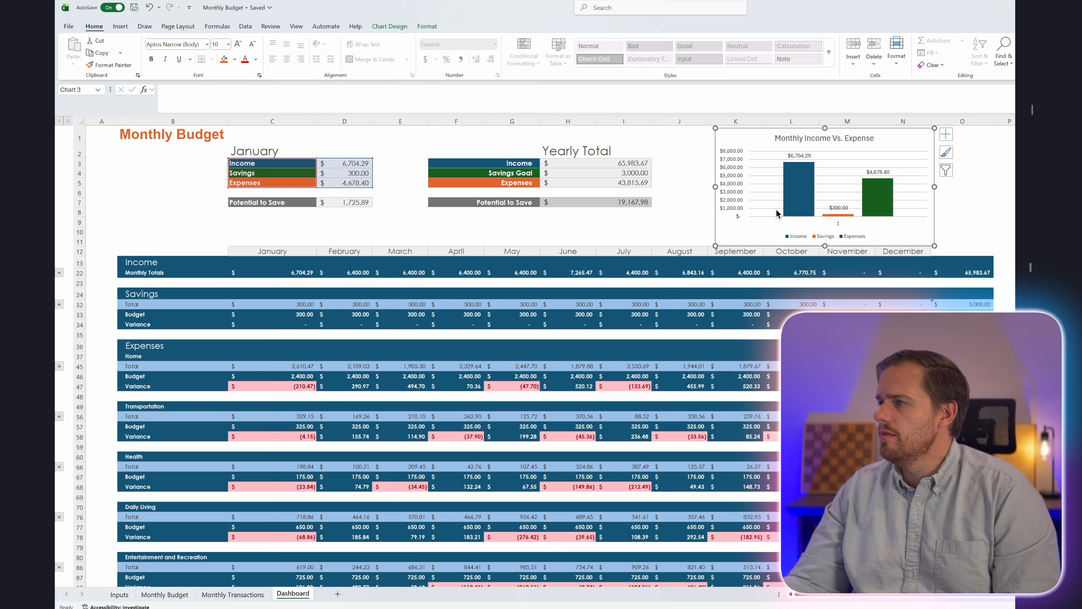
Set the month selector in C2 to April to test that the chart follows the selected month
{"action": "left_click", "coordinate": [307, 151]}
{"action": "left_click", "coordinate": [321, 153]}
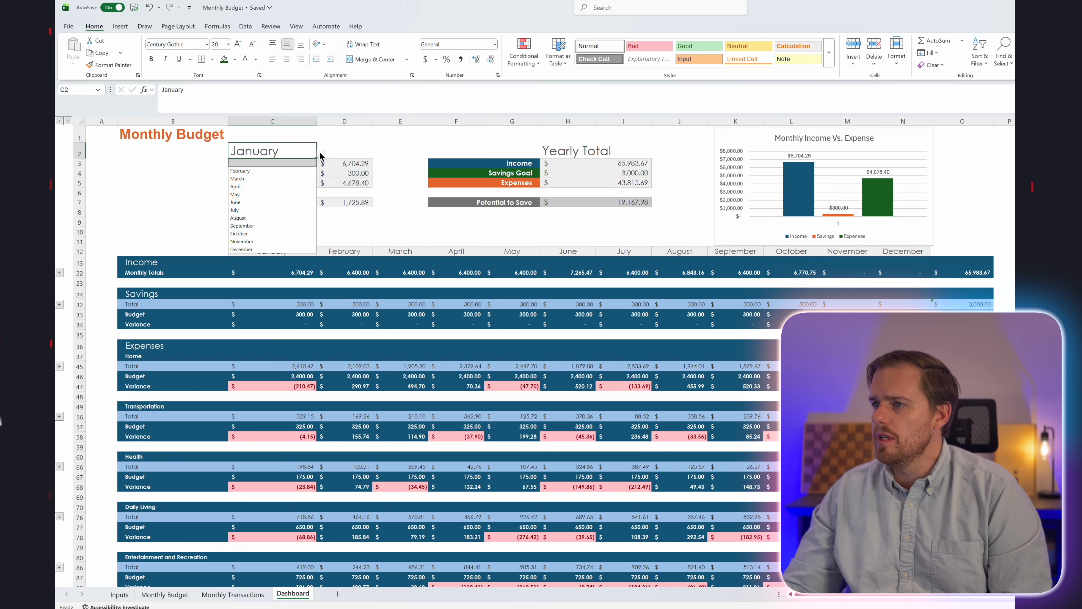
{"action": "left_click", "coordinate": [281, 186]}
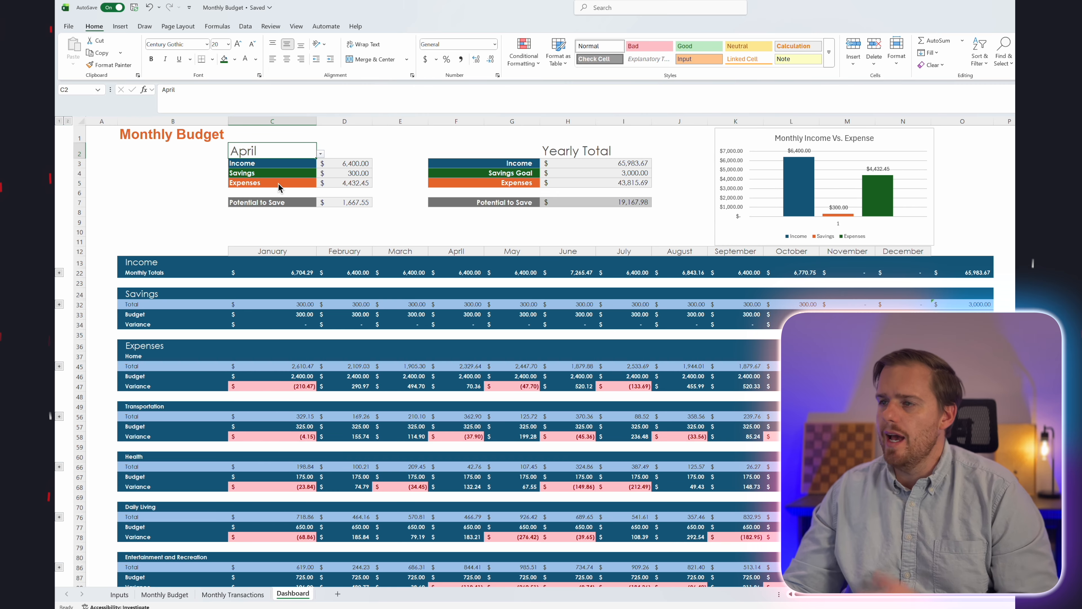
Shift the column chart over to column J and place a 2-D pie chart of similar height beside it
{"action": "left_click_drag", "start_coordinate": [743, 140], "coordinate": [686, 141]}
{"action": "left_click", "coordinate": [962, 193]}
{"action": "left_click", "coordinate": [120, 26]}
{"action": "left_click", "coordinate": [406, 64]}
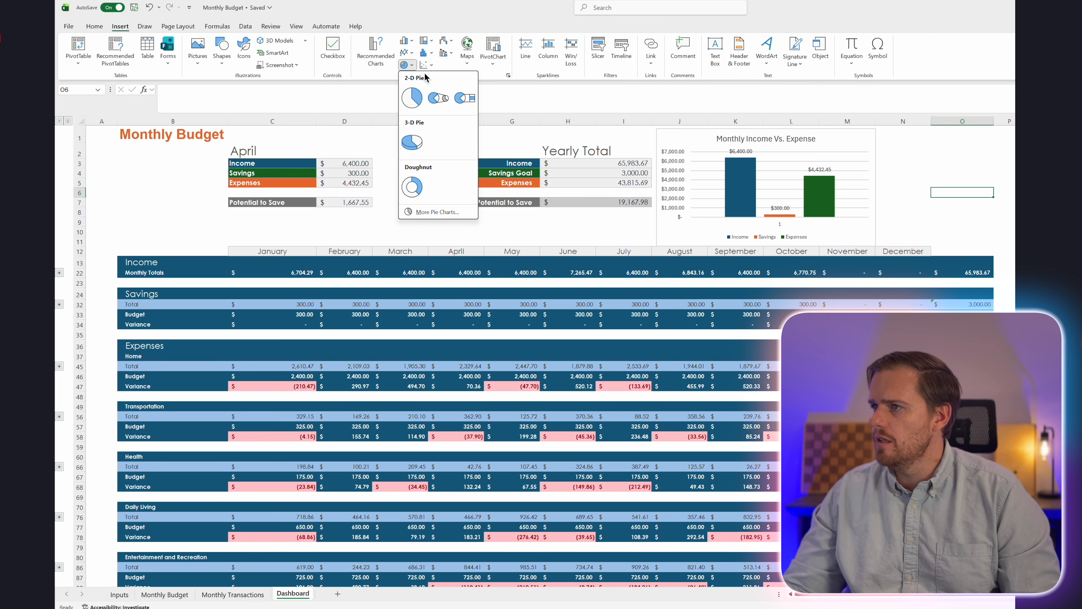
{"action": "left_click", "coordinate": [412, 99]}
{"action": "left_click_drag", "start_coordinate": [618, 331], "coordinate": [934, 176]}
{"action": "left_click_drag", "start_coordinate": [776, 274], "coordinate": [780, 248]}
{"action": "left_click_drag", "start_coordinate": [821, 220], "coordinate": [819, 214]}
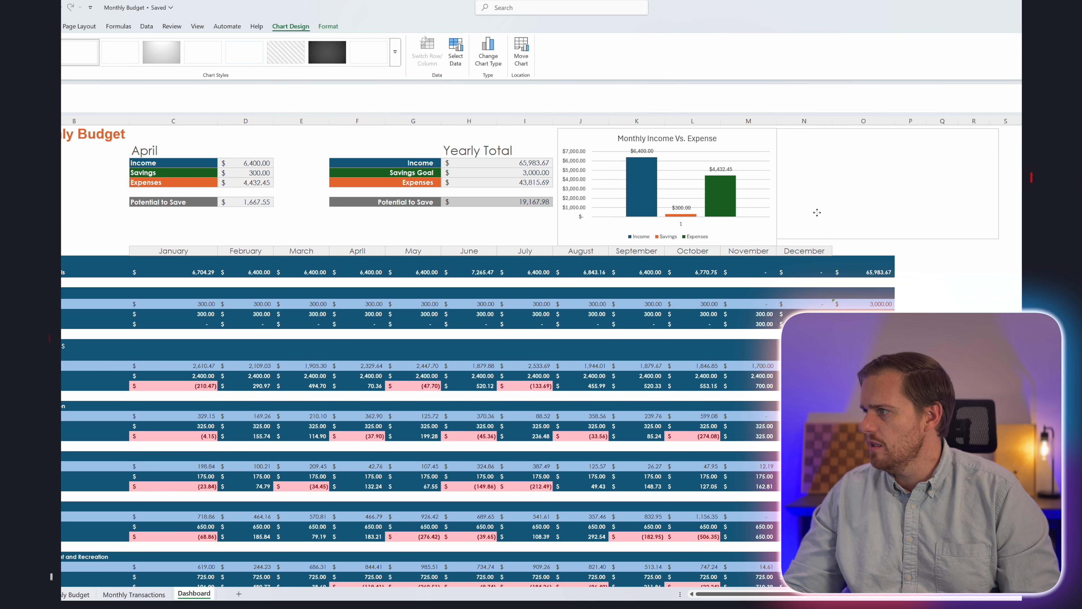
Set the pie chart's data range to Dashboard C3:D5 and title it "Monthly Spend"
{"action": "left_click", "coordinate": [455, 51]}
{"action": "left_click_drag", "start_coordinate": [183, 162], "coordinate": [262, 181]}
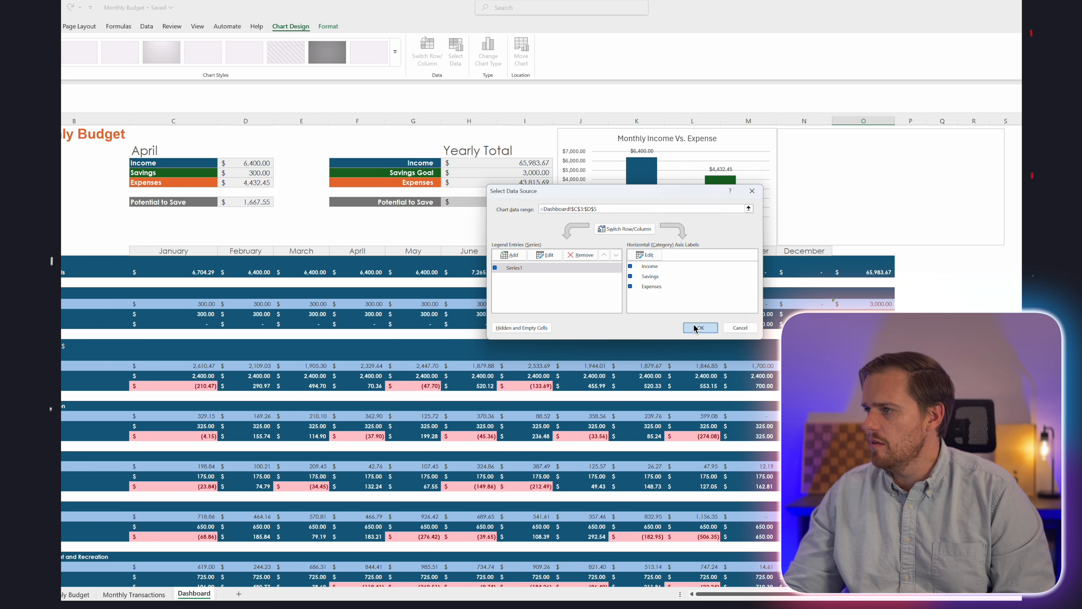
{"action": "left_click", "coordinate": [701, 328]}
{"action": "triple_click", "coordinate": [886, 139]}
{"action": "type", "text": "Monthly Spend"}
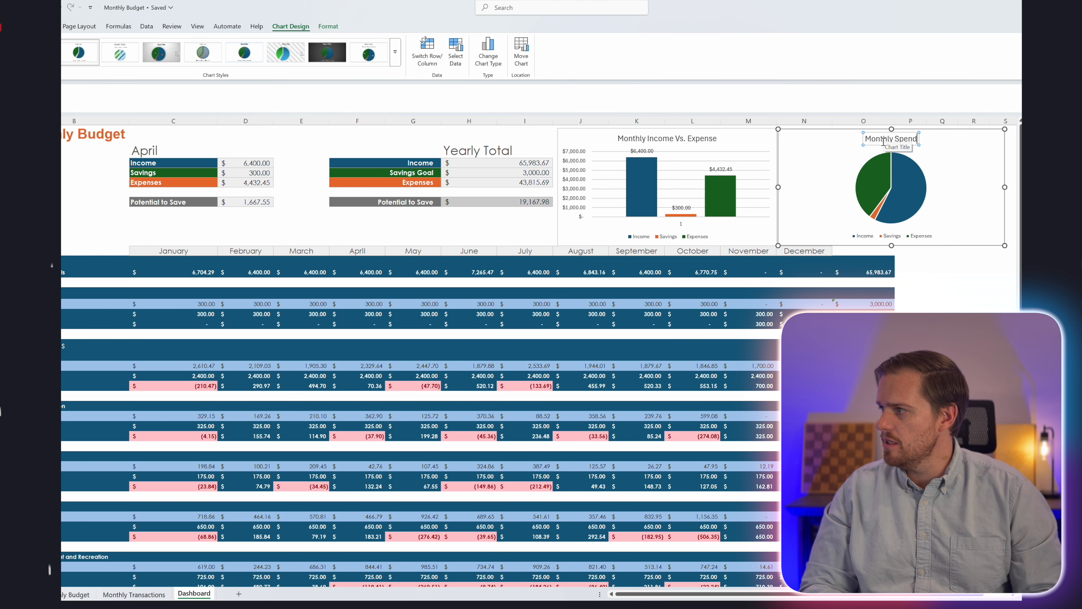
Add value labels to the Monthly Spend pie at Outside End and rotate the pie so the Savings slice sits near the top
{"action": "right_click", "coordinate": [916, 187]}
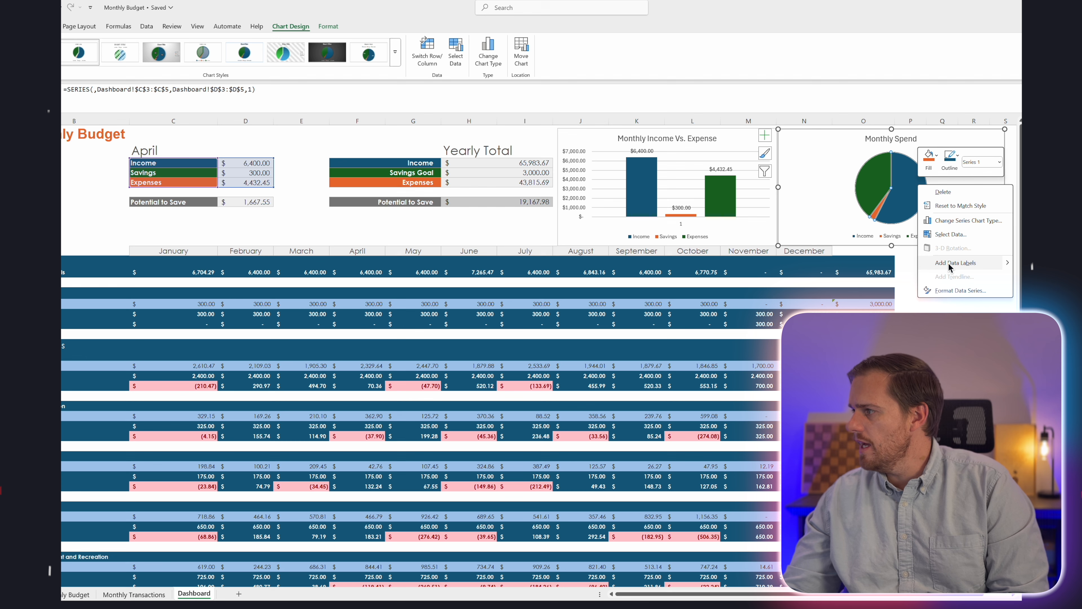
{"action": "left_click", "coordinate": [949, 263]}
{"action": "right_click", "coordinate": [913, 192]}
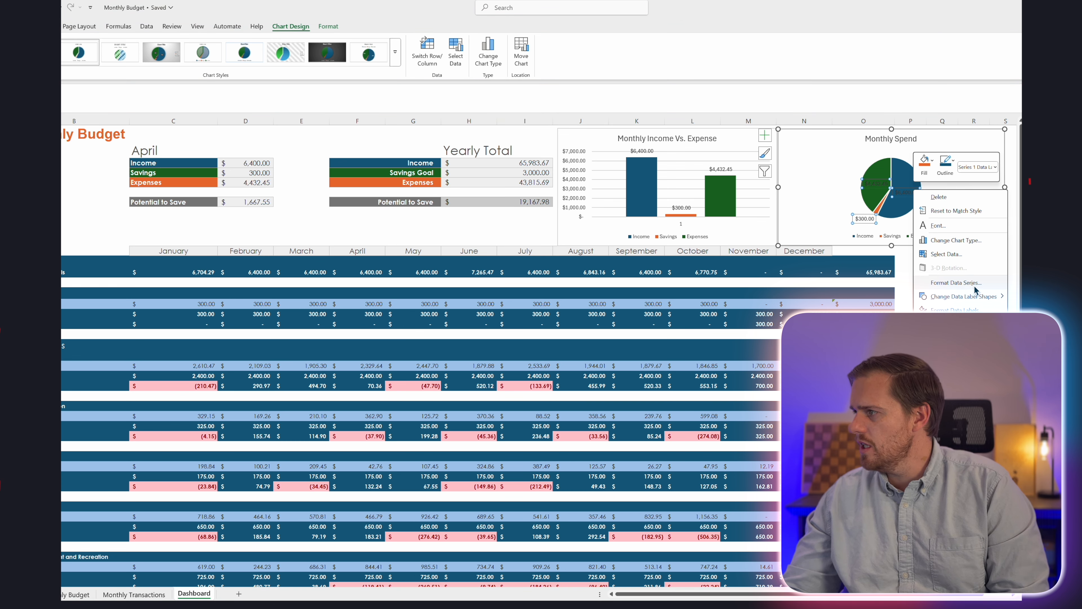
{"action": "left_click", "coordinate": [956, 283]}
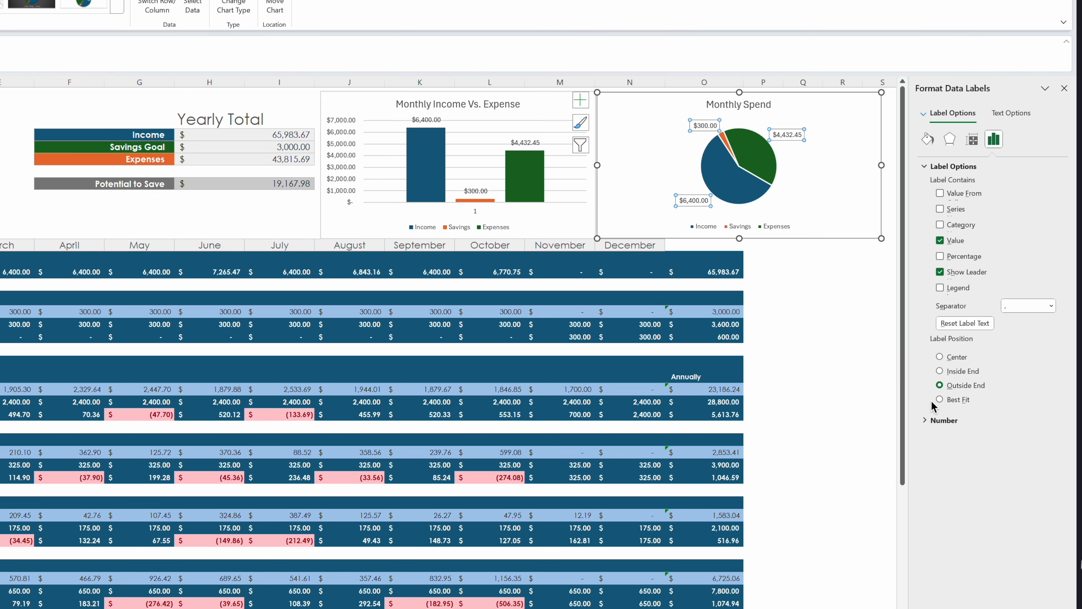
{"action": "left_click", "coordinate": [835, 233]}
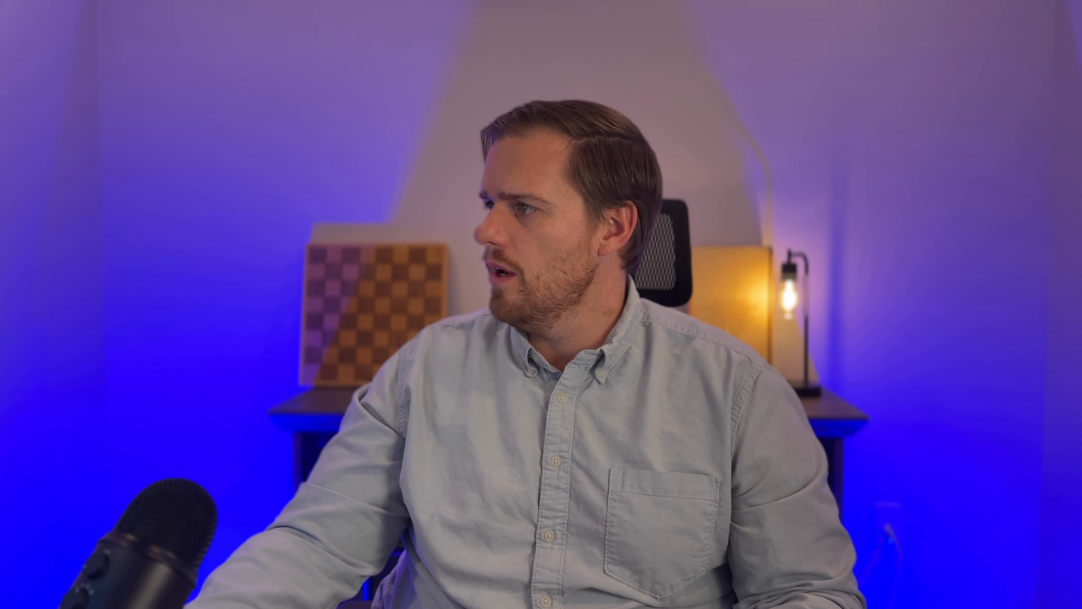